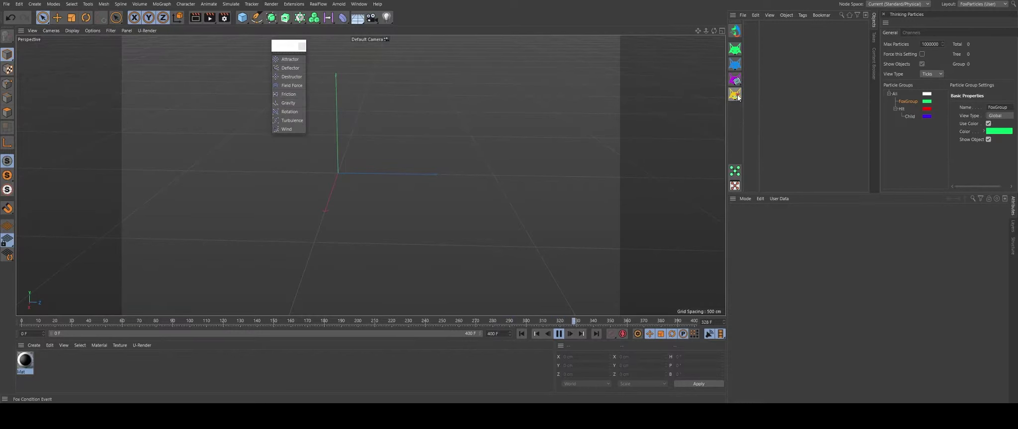
# Open the yellow FoxParticles Events flyout in the right-hand palette
pyautogui.click(738, 98)
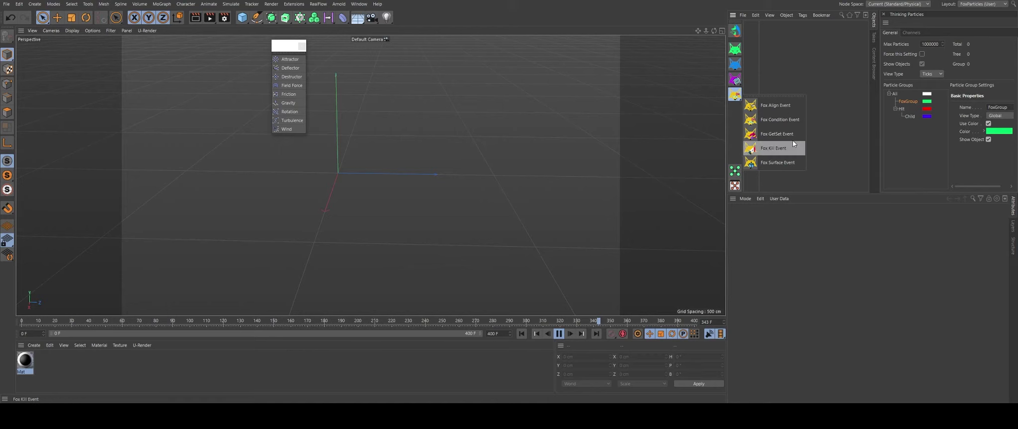
# Add a Fox Kill Event and expand the Events group to reveal FoxKillEvent
pyautogui.click(764, 151)
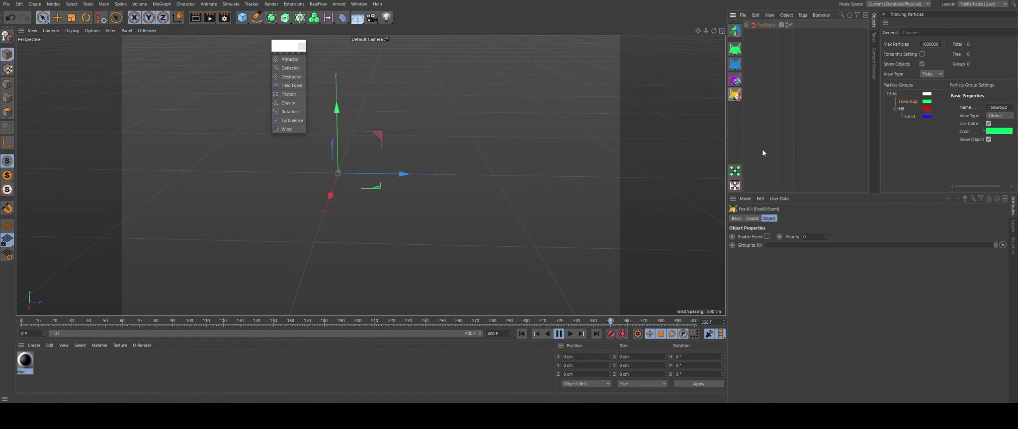
pyautogui.click(751, 32)
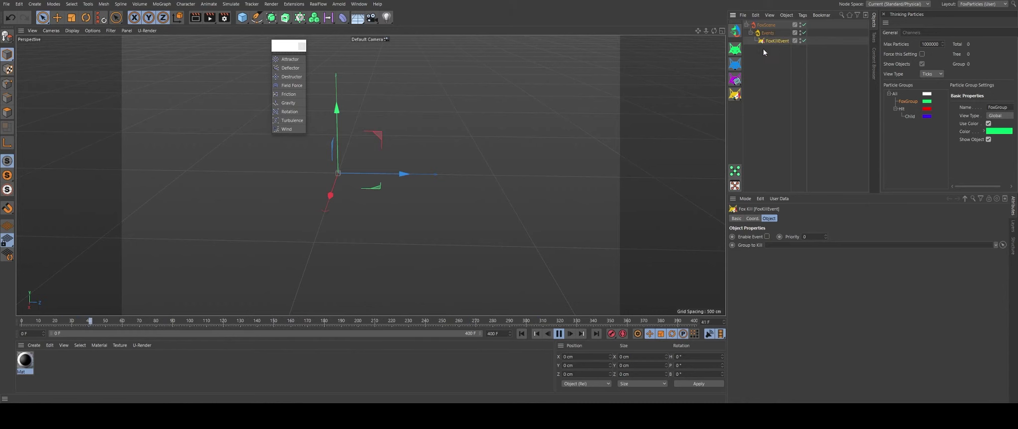
# Add a Non Stop Fox Emitter with 400-frame particle life, then rewind playback
pyautogui.click(734, 49)
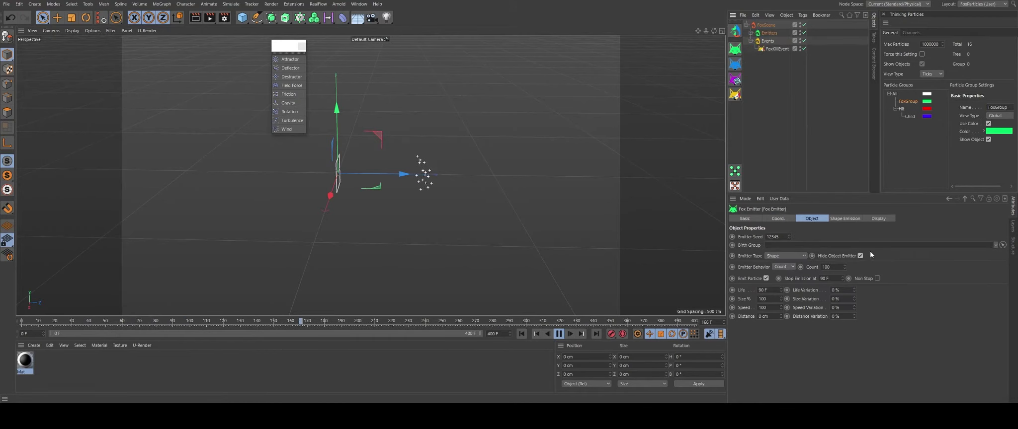
pyautogui.click(877, 278)
pyautogui.click(764, 289)
pyautogui.write('10')
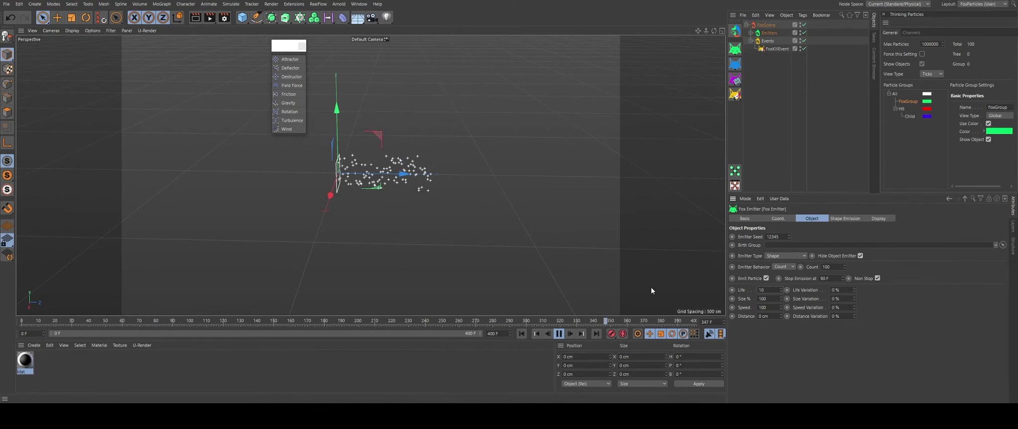
pyautogui.write('00')
pyautogui.press('Return')
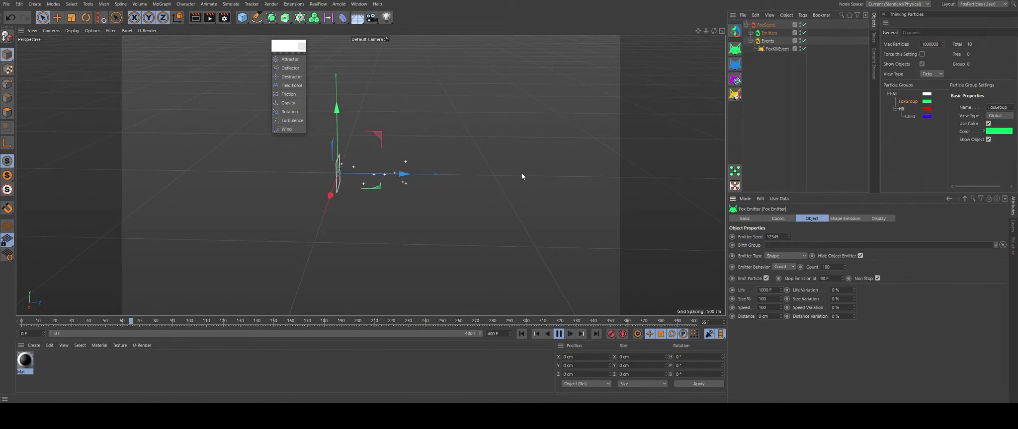
pyautogui.doubleClick(767, 290)
pyautogui.write('400')
pyautogui.press('Return')
pyautogui.click(521, 334)
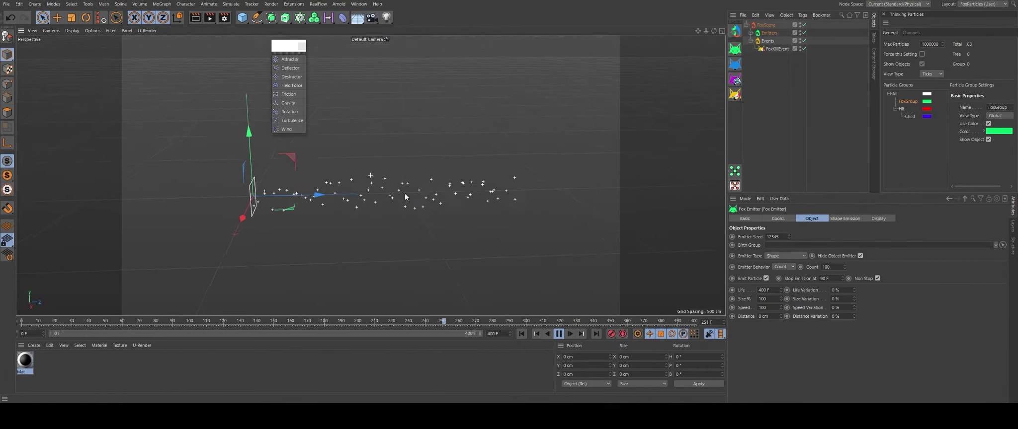
pyautogui.click(774, 50)
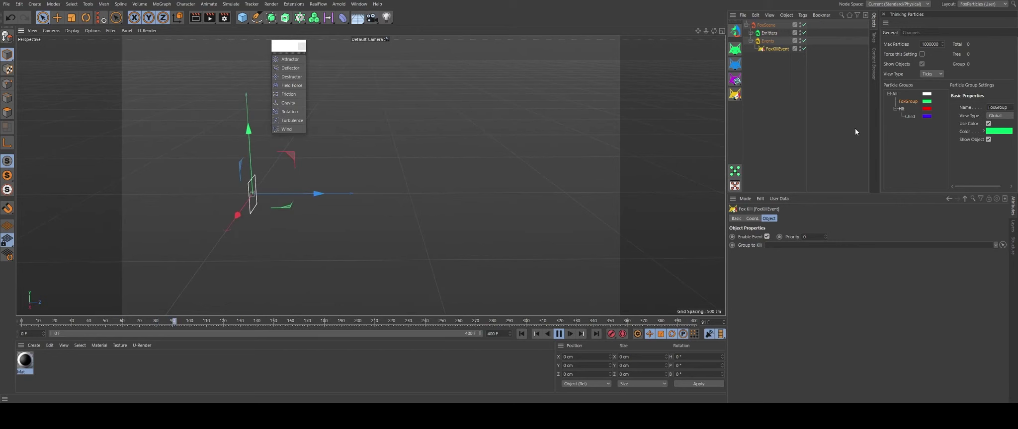
# Set the Fox Kill event's Group to Kill to the Hit particle group
pyautogui.click(903, 109)
pyautogui.moveTo(809, 253); pyautogui.dragTo(801, 247)
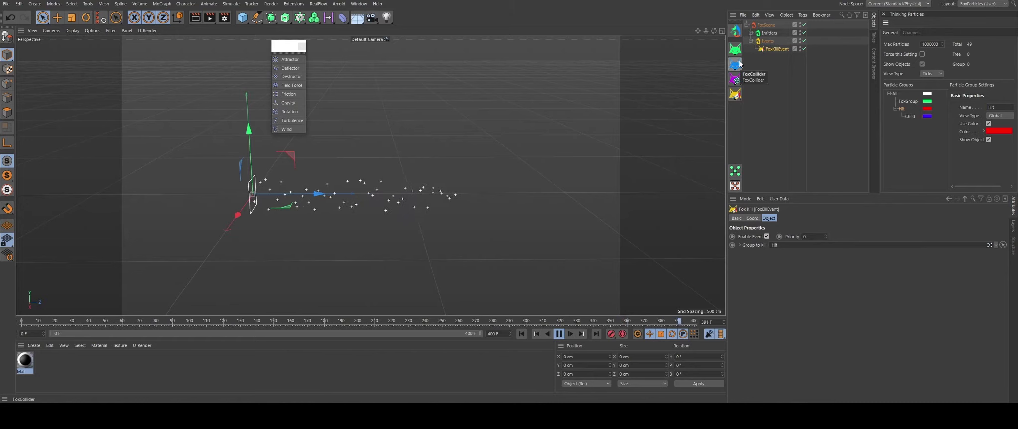
pyautogui.click(247, 22)
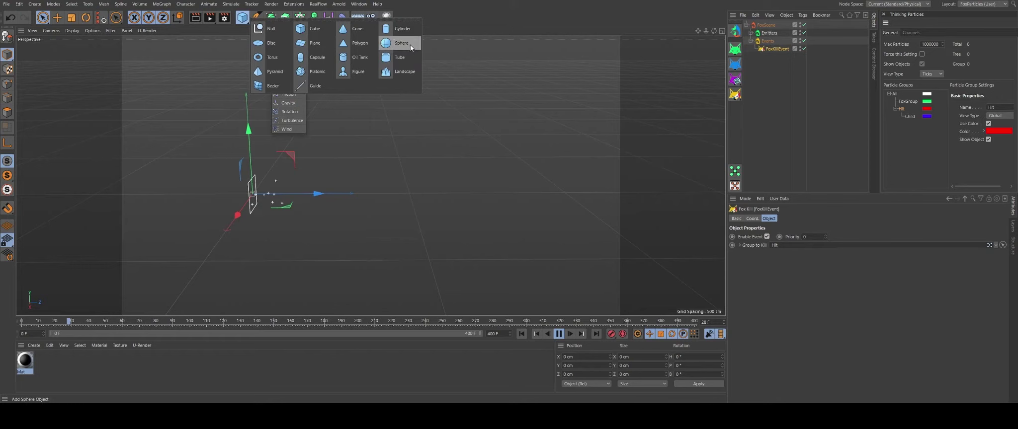
# Add a Pyramid, move it to about Z 370 cm, and make it editable
pyautogui.click(271, 71)
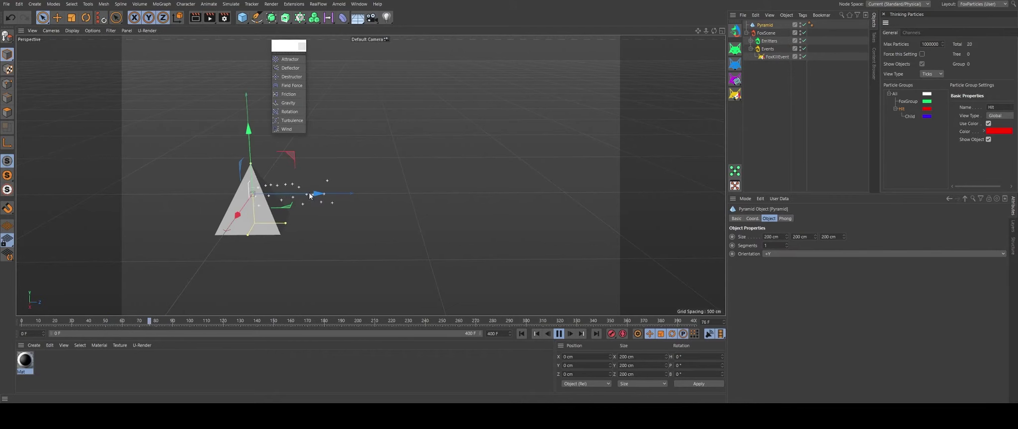
pyautogui.moveTo(305, 193); pyautogui.dragTo(427, 194)
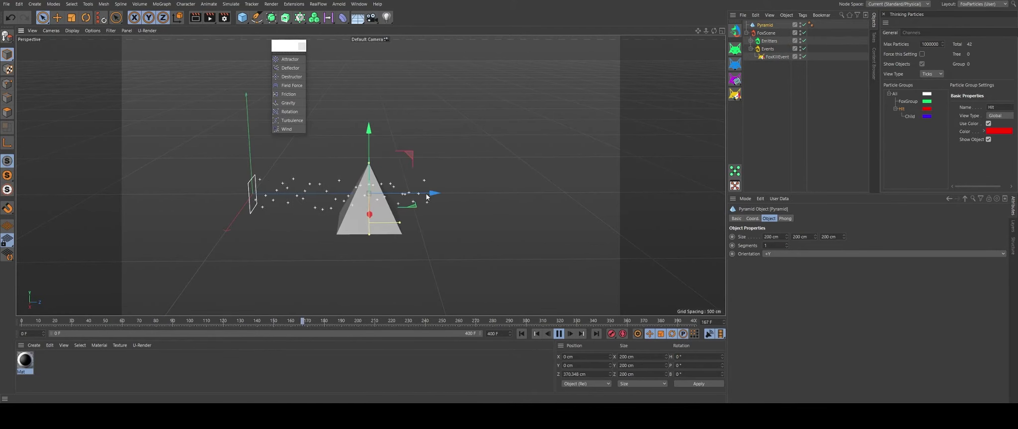
pyautogui.press('c')
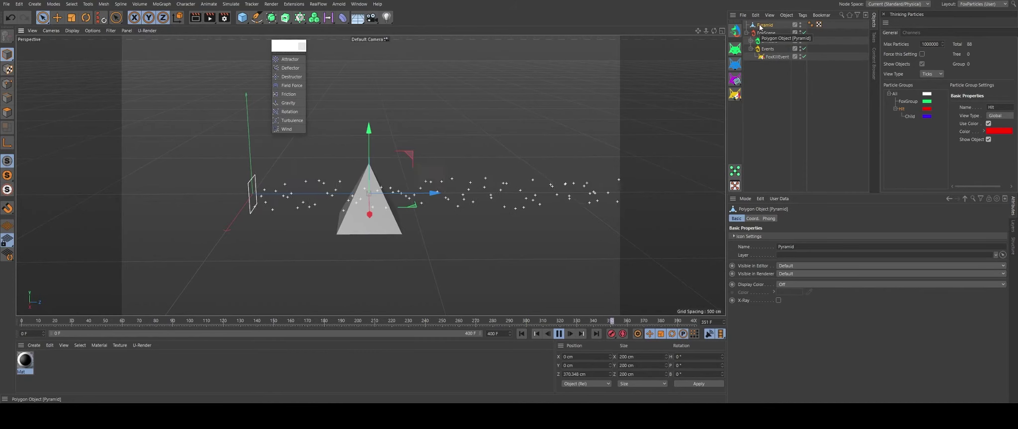
# Add an Event Only Fox Collider for the pyramid that sends hit particles to Hit
pyautogui.click(735, 64)
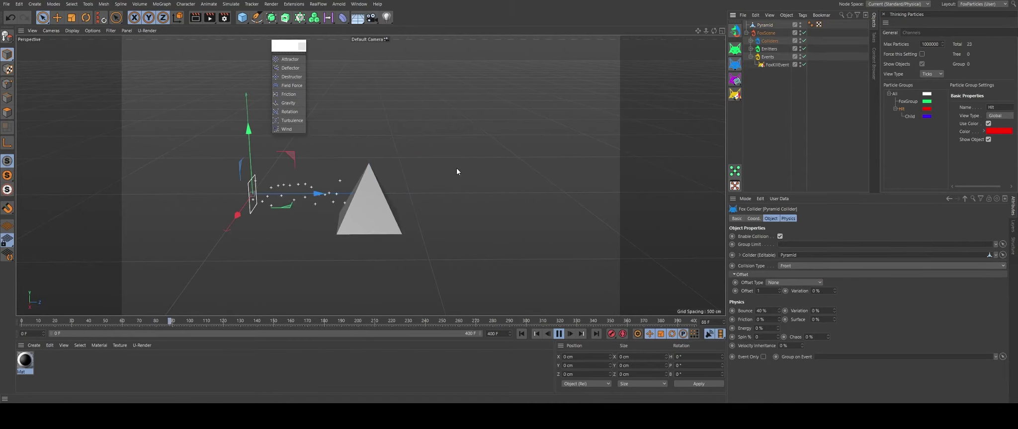
pyautogui.click(750, 41)
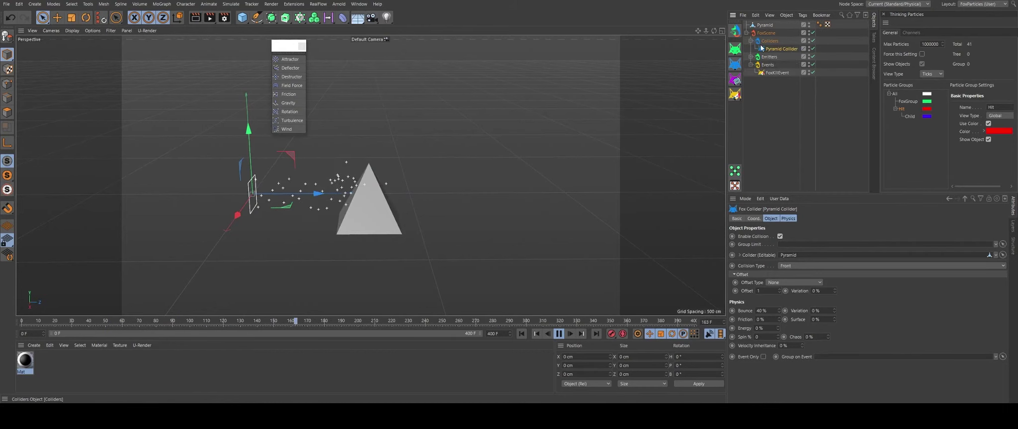
pyautogui.click(763, 357)
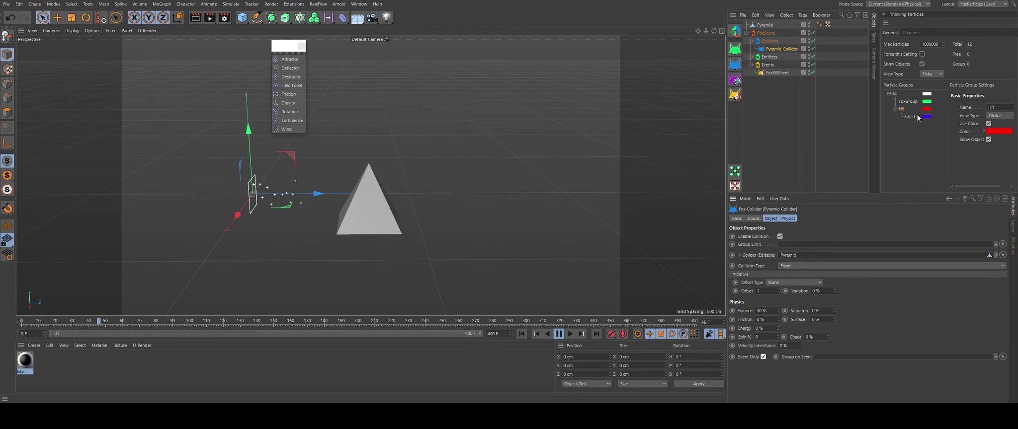
pyautogui.moveTo(838, 349); pyautogui.dragTo(839, 358)
# Inspect the pyramid with Event Only toggled off and back on, then add a Cube
pyautogui.moveTo(275, 212)
pyautogui.keyDown('alt'); pyautogui.mouseDown()
pyautogui.moveTo(383, 188)
pyautogui.moveTo(483, 189)
pyautogui.mouseUp(); pyautogui.keyUp('alt')
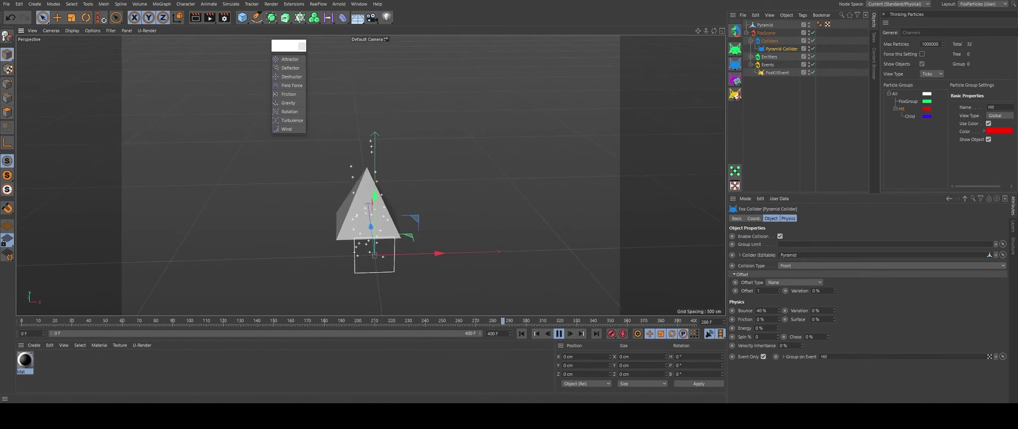
pyautogui.click(764, 357)
pyautogui.click(762, 357)
pyautogui.moveTo(373, 152)
pyautogui.keyDown('alt'); pyautogui.mouseDown()
pyautogui.moveTo(323, 202)
pyautogui.moveTo(275, 190)
pyautogui.mouseUp(); pyautogui.keyUp('alt')
pyautogui.scroll(3, 391, 193)
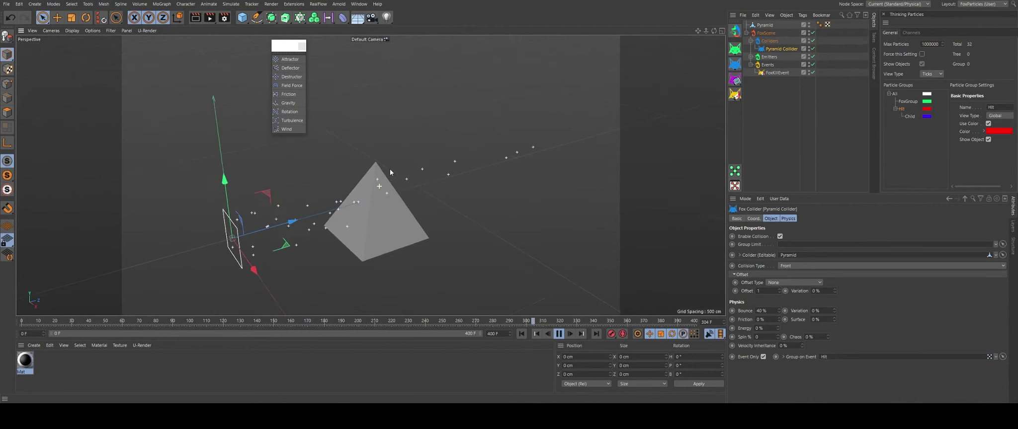
pyautogui.scroll(3, 389, 169)
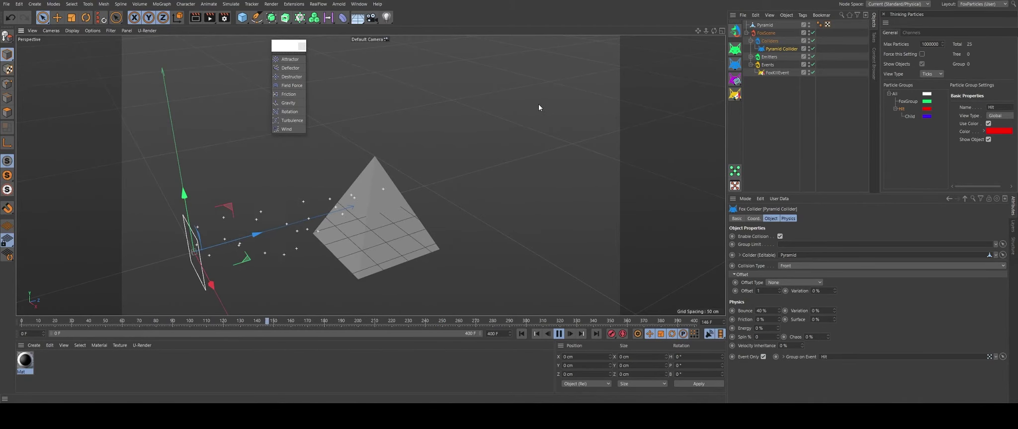
pyautogui.keyDown('alt'); pyautogui.moveTo(383, 200); pyautogui.dragTo(368, 178); pyautogui.keyUp('alt')
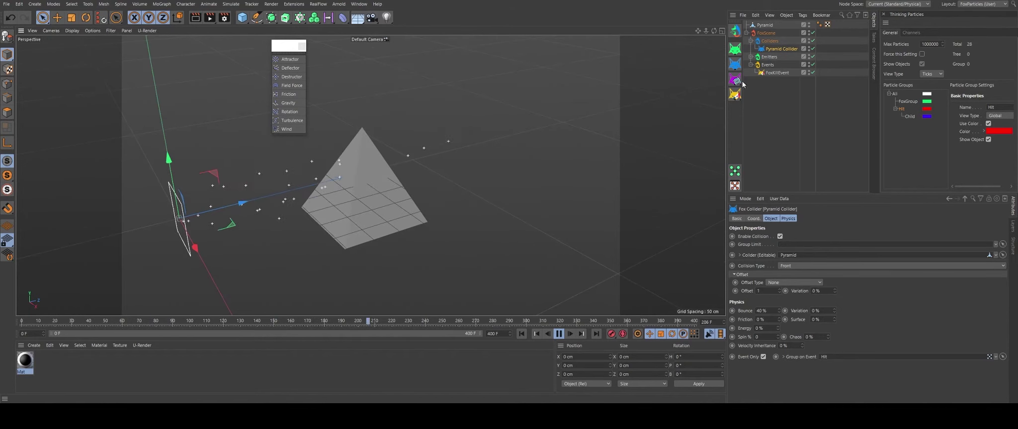
pyautogui.click(775, 72)
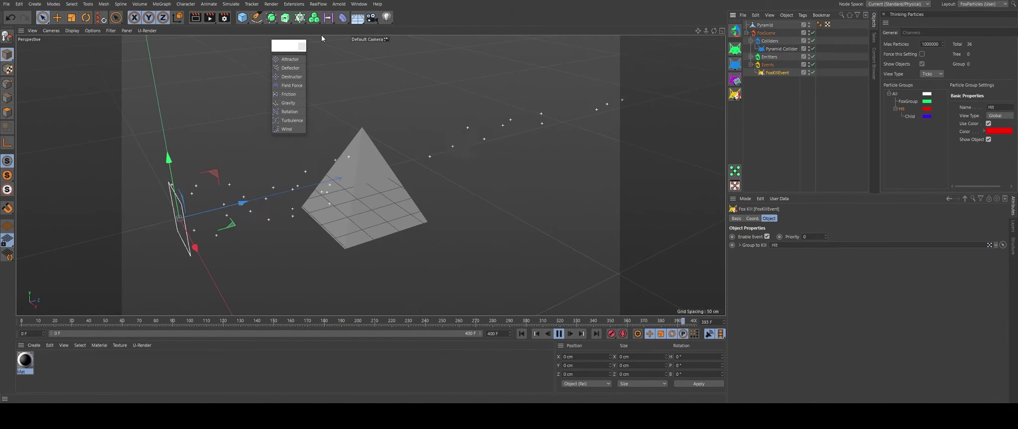
pyautogui.moveTo(241, 17); pyautogui.dragTo(301, 36)
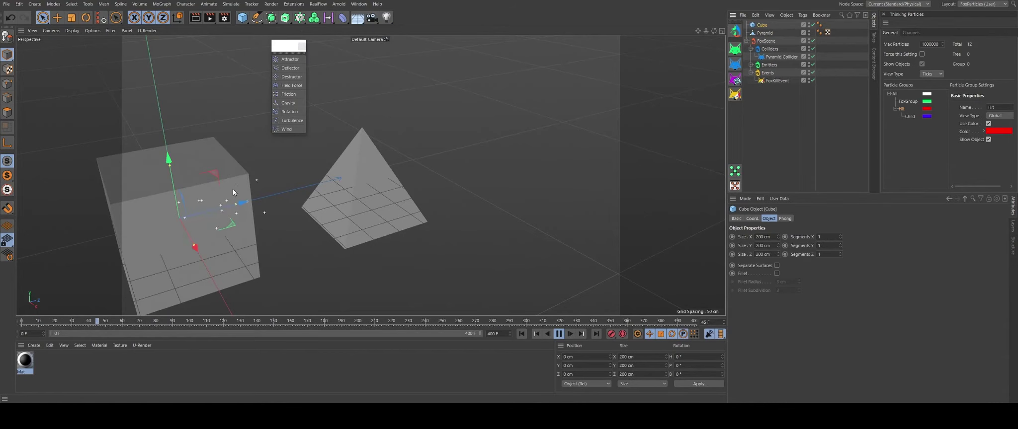
# Resize the cube to about 1234 × 799 × 690 cm and make it editable
pyautogui.moveTo(236, 204); pyautogui.dragTo(450, 152)
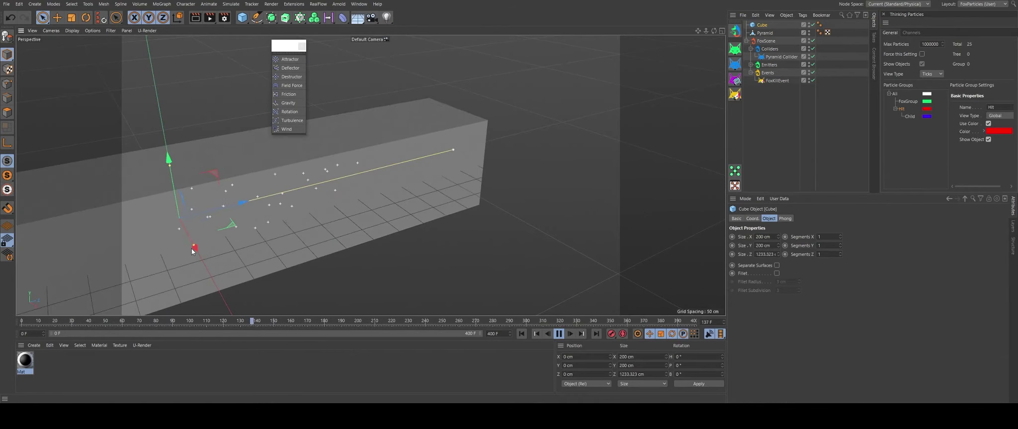
pyautogui.moveTo(193, 251); pyautogui.dragTo(264, 347)
pyautogui.moveTo(168, 163); pyautogui.dragTo(168, 43)
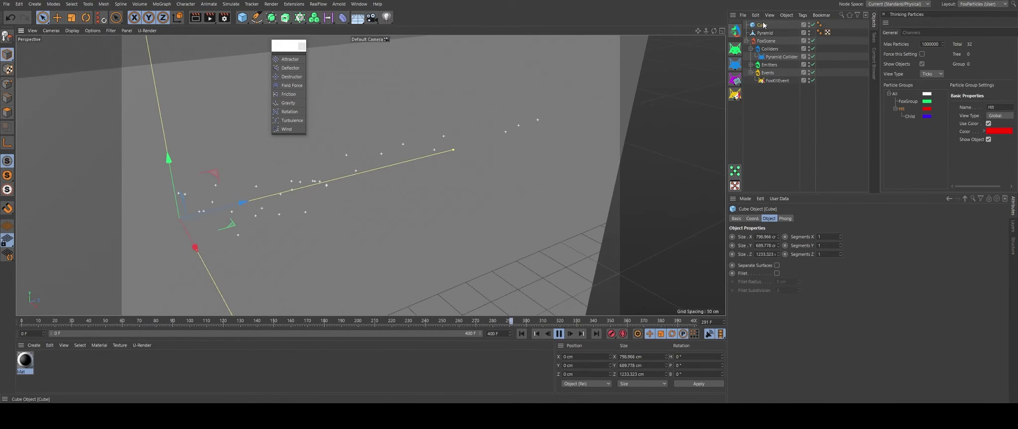
pyautogui.press('c')
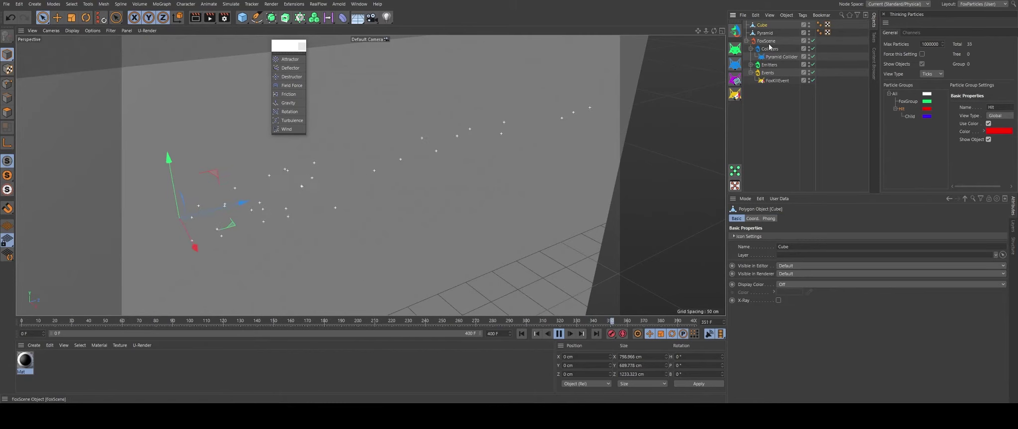
# Set the Cube as the Fox Kill event's Group to Kill target
pyautogui.click(775, 81)
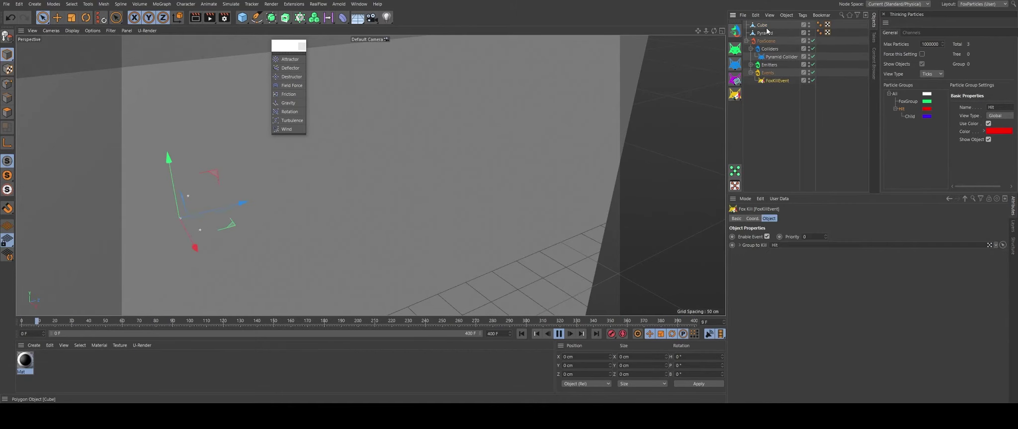
pyautogui.moveTo(761, 24); pyautogui.dragTo(819, 245)
pyautogui.scroll(-5, 293, 184)
pyautogui.scroll(-5, 398, 164)
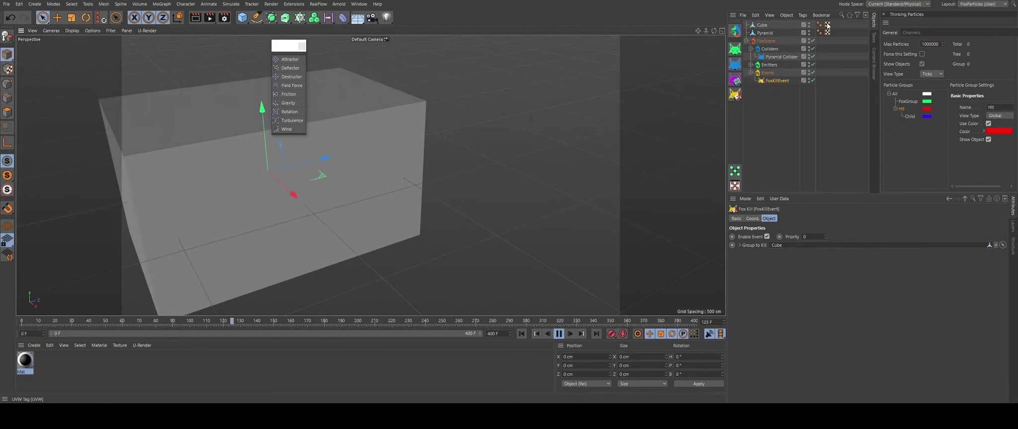
# Hide the Cube and set it as the Pyramid Collider's collider object
pyautogui.click(809, 23)
pyautogui.rightClick(763, 27)
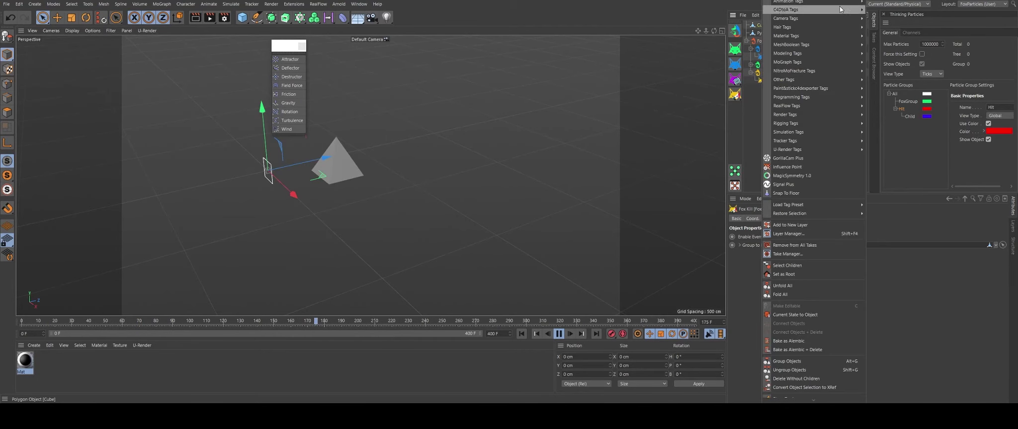
pyautogui.click(744, 135)
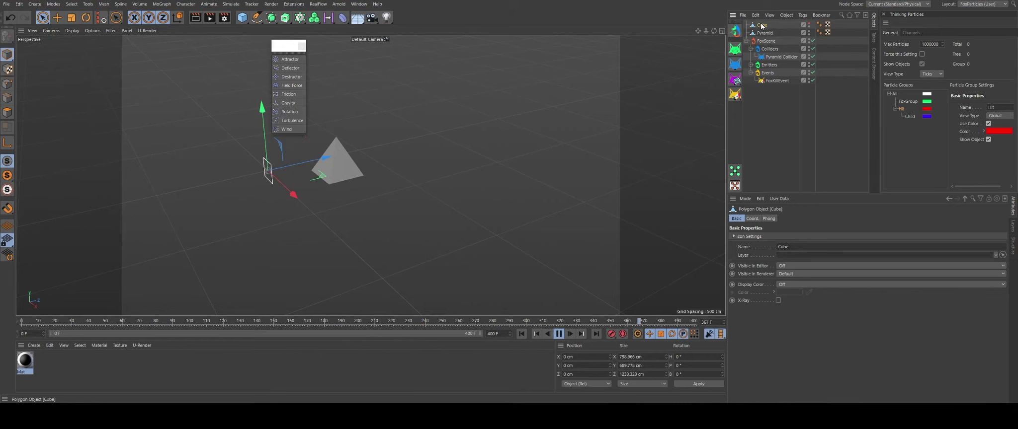
pyautogui.click(770, 58)
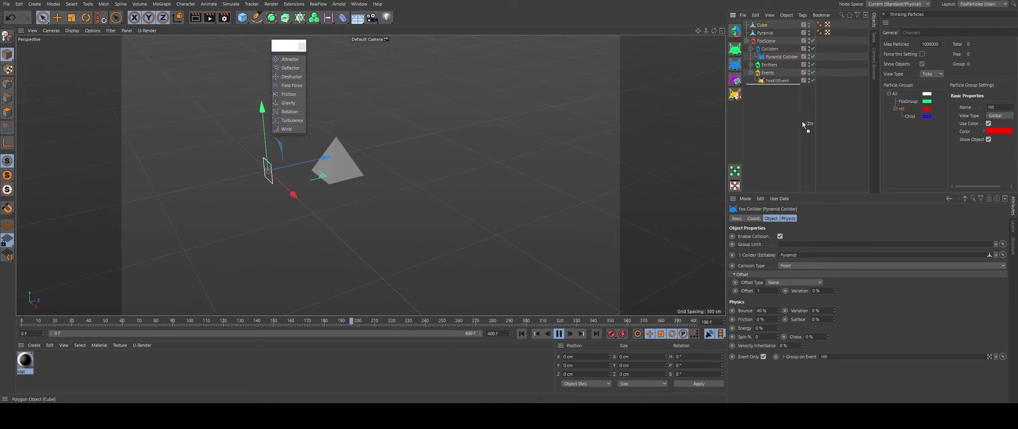
pyautogui.moveTo(808, 259); pyautogui.dragTo(805, 260)
# Clear the Fox Kill event's Group to Kill and set it to Hit
pyautogui.click(776, 81)
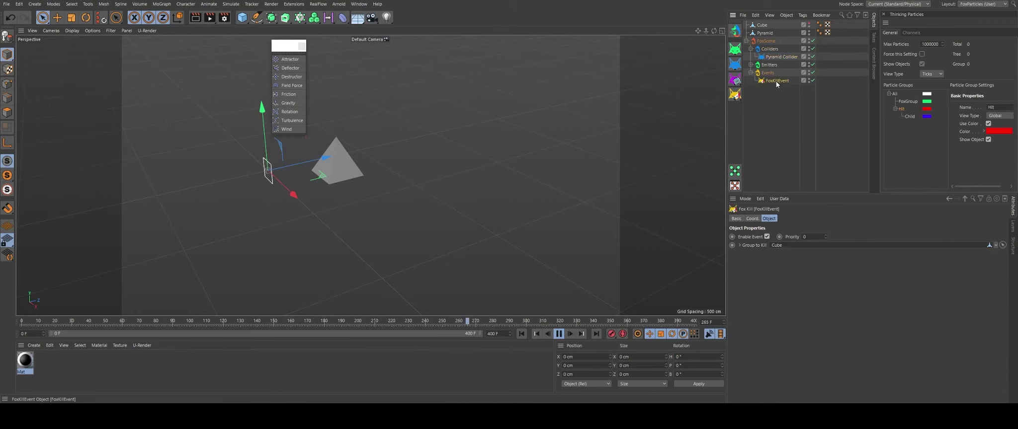
pyautogui.click(995, 245)
pyautogui.click(993, 254)
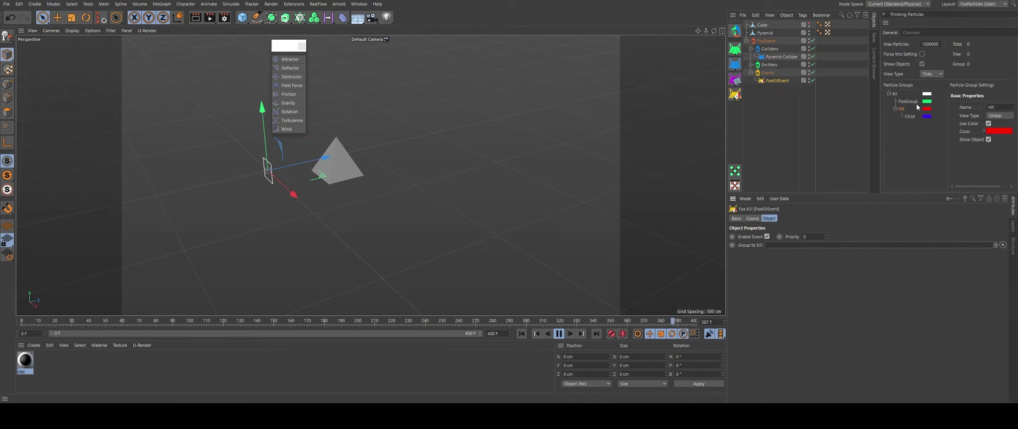
pyautogui.moveTo(916, 104); pyautogui.dragTo(781, 245)
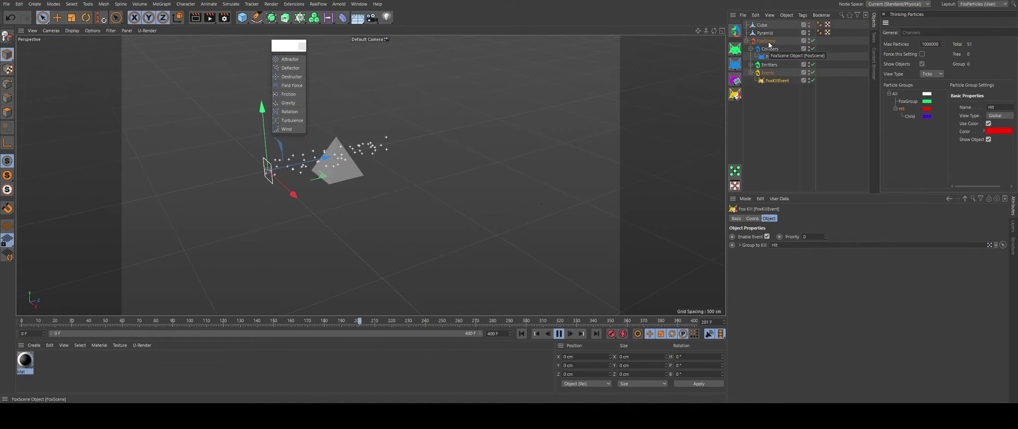
# Keep the Cube hidden and set the Pyramid Collider's Collision Type to Back
pyautogui.click(809, 24)
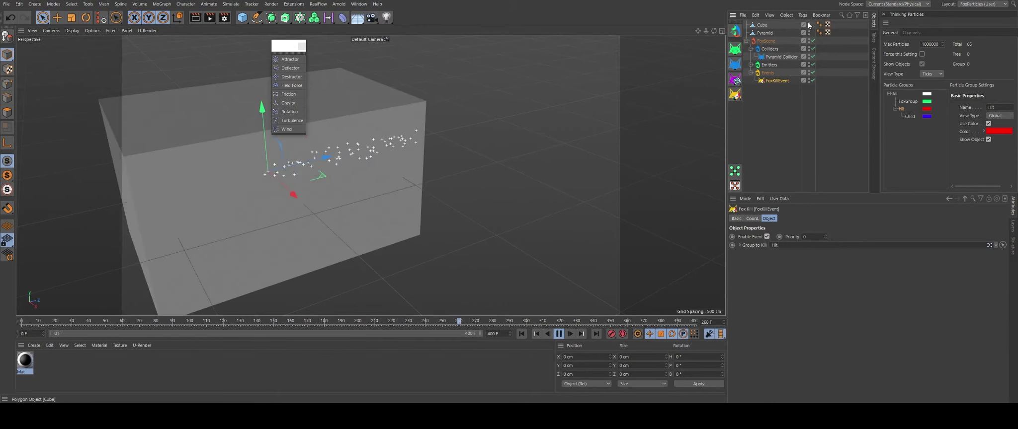
pyautogui.click(808, 24)
pyautogui.click(762, 25)
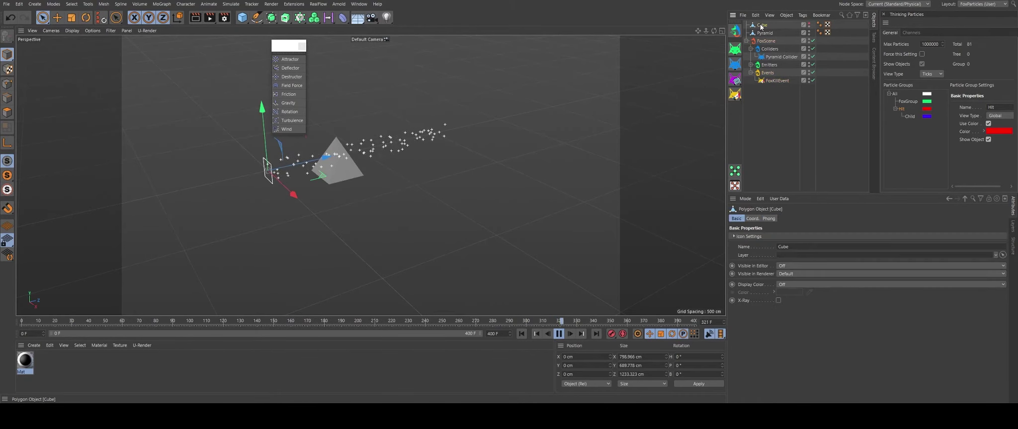
pyautogui.click(778, 56)
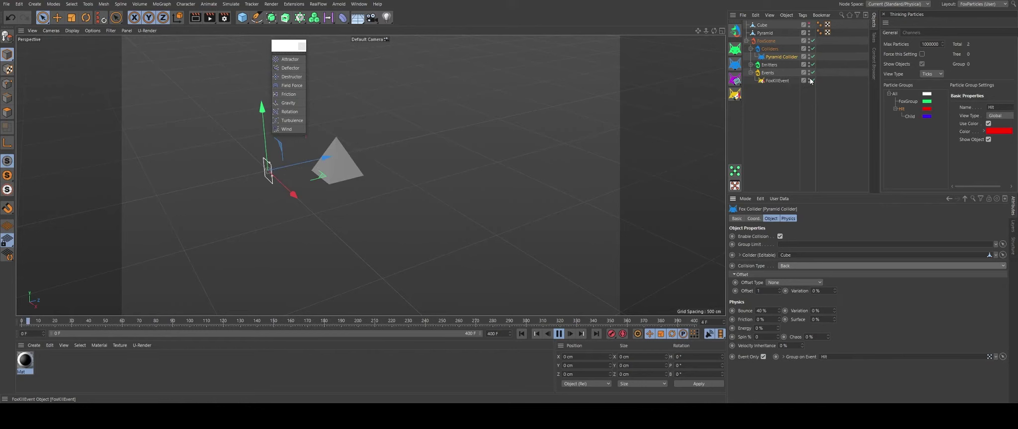
# Add a Fox GetSet Event and clear the still-enabled Fox Kill event's Group to Kill
pyautogui.click(735, 94)
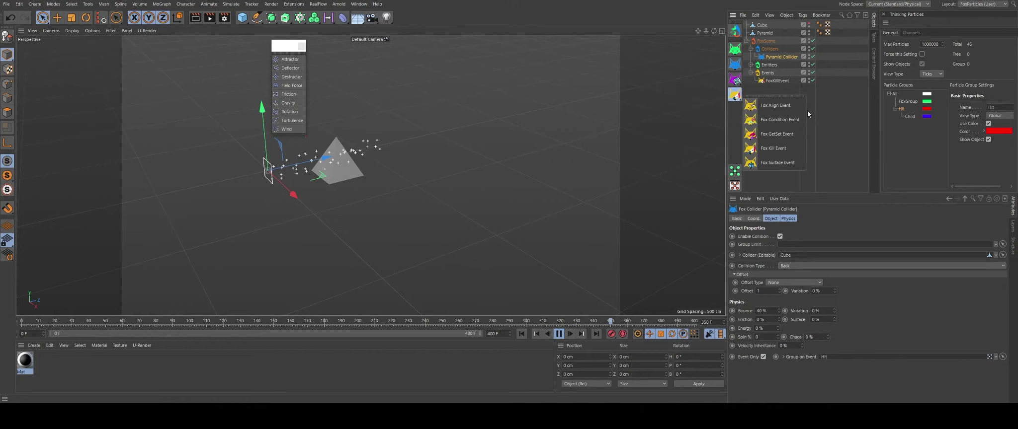
pyautogui.click(786, 135)
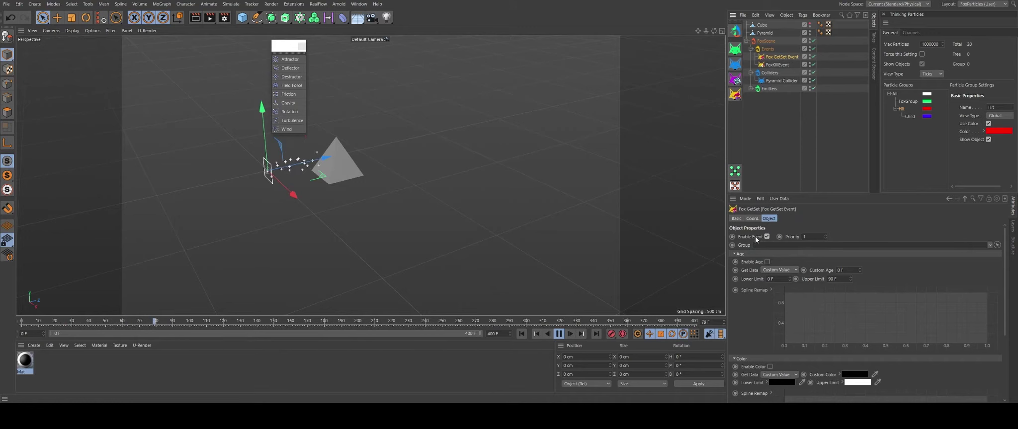
pyautogui.click(777, 65)
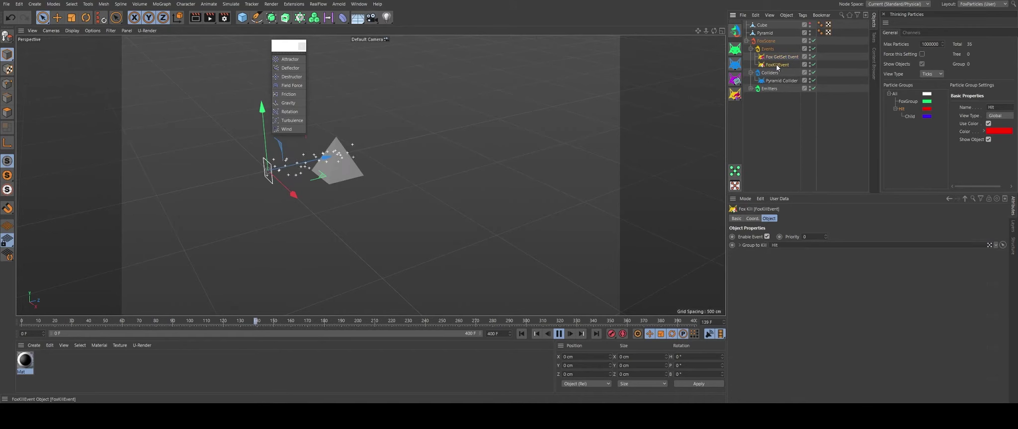
pyautogui.click(768, 236)
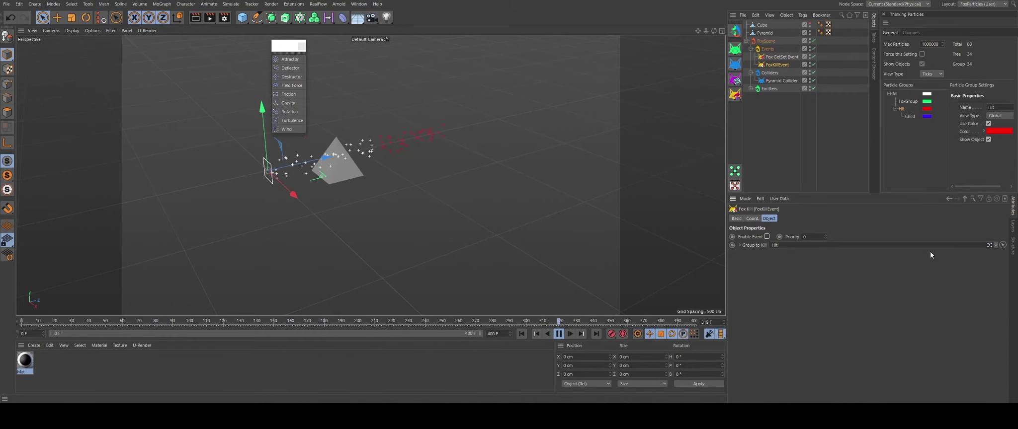
pyautogui.click(996, 245)
pyautogui.click(999, 256)
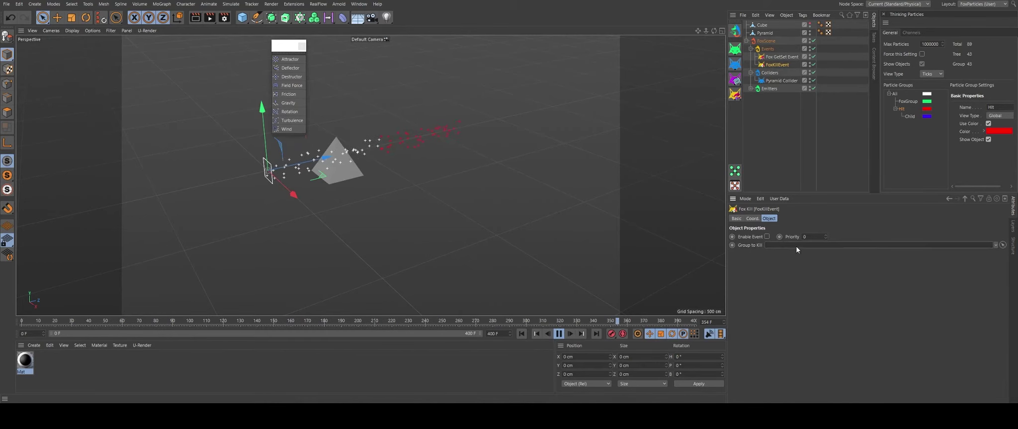
pyautogui.click(767, 237)
# Enable FoxKillEvent and review the Fox Emitter's Shape type, Count 100 and 400 F life
pyautogui.scroll(5, 273, 190)
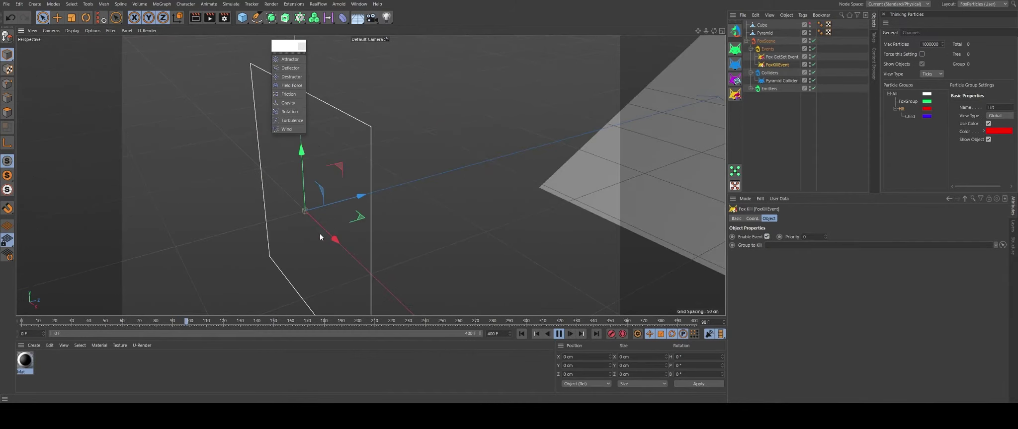
pyautogui.scroll(-3, 356, 179)
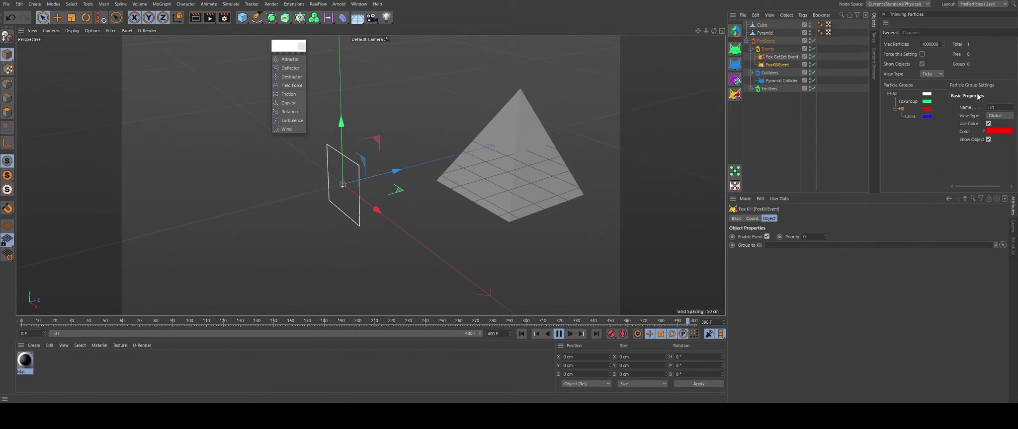
pyautogui.click(751, 89)
pyautogui.click(775, 97)
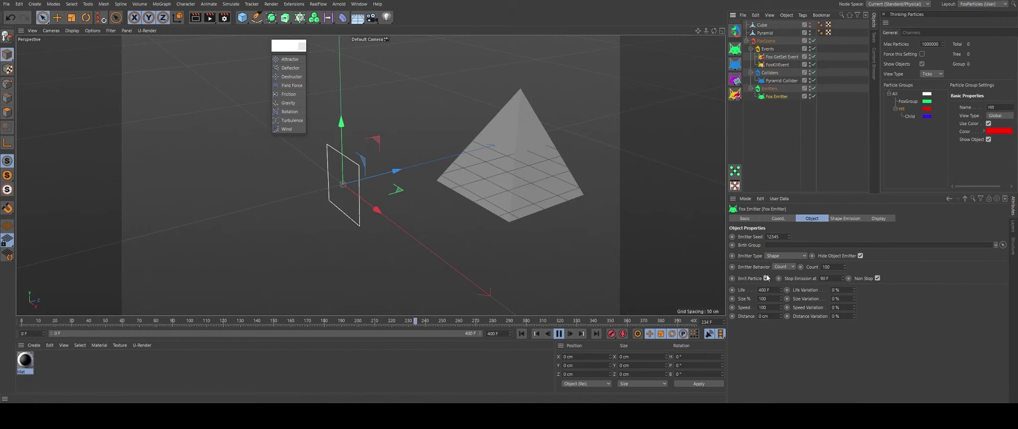
pyautogui.click(777, 65)
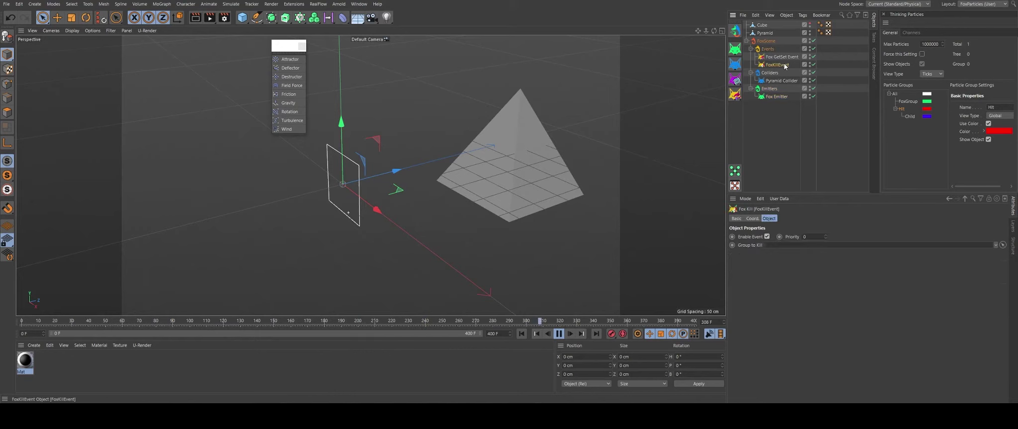
pyautogui.click(767, 236)
pyautogui.click(785, 96)
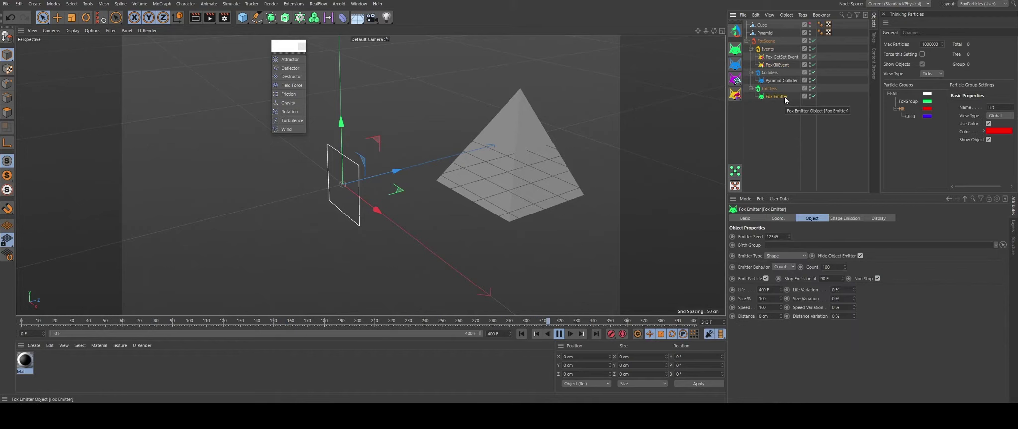
# Raise the FoxKillEvent's priority to 1
pyautogui.click(776, 65)
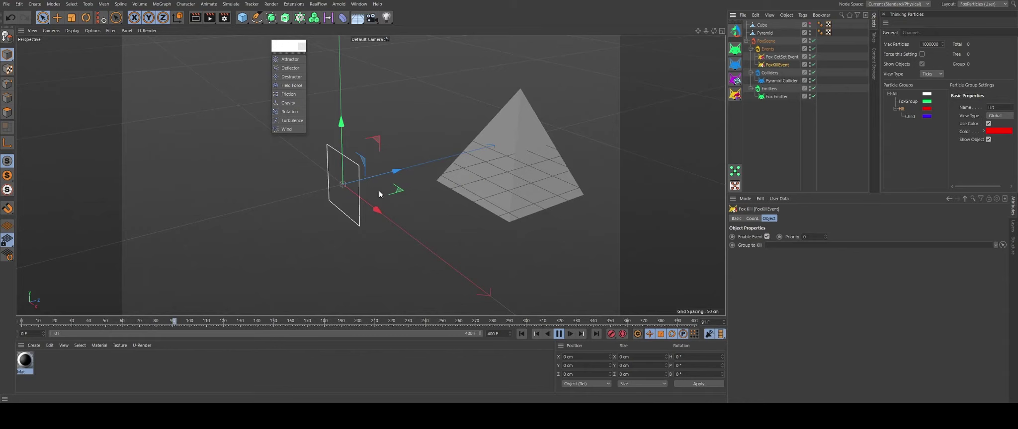
pyautogui.click(825, 234)
# Inspect the Pyramid Collider's Physics and Object settings
pyautogui.click(781, 80)
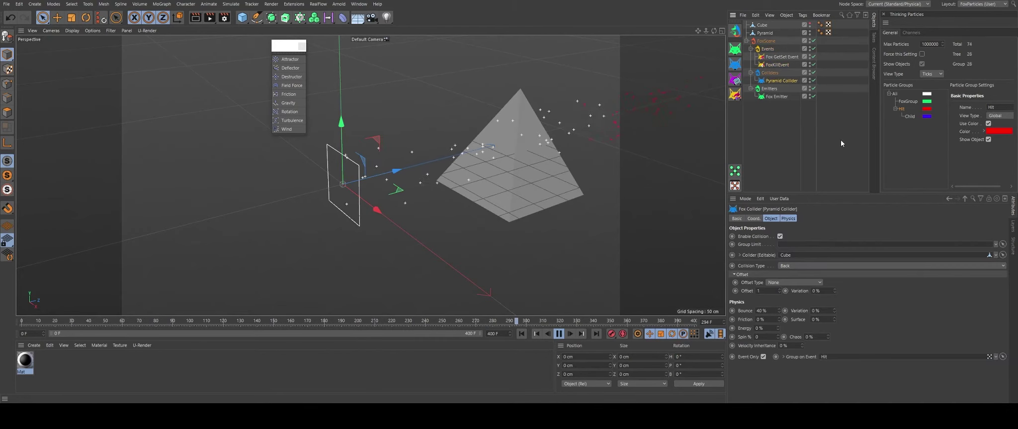
pyautogui.click(790, 220)
pyautogui.click(765, 219)
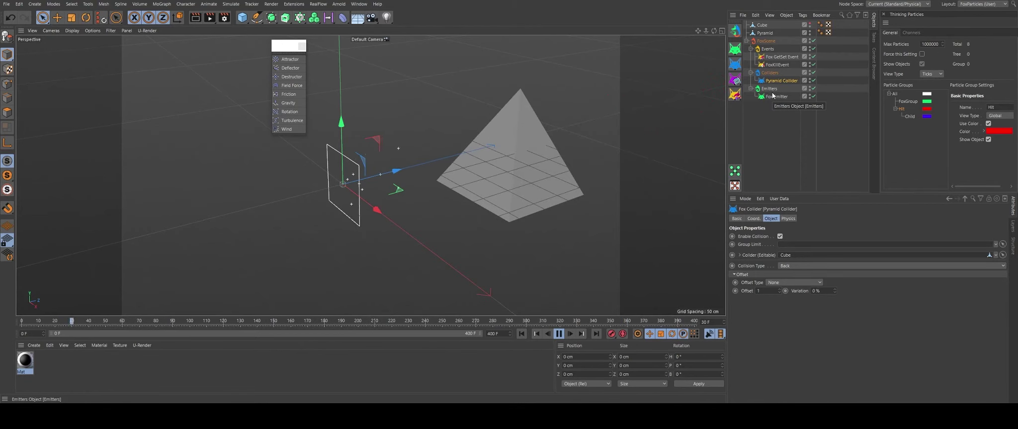
# Delete FoxKillEvent, Cube, Pyramid and Pyramid Collider, leaving the Fox GetSet Event selected
pyautogui.click(782, 66)
pyautogui.press('Delete')
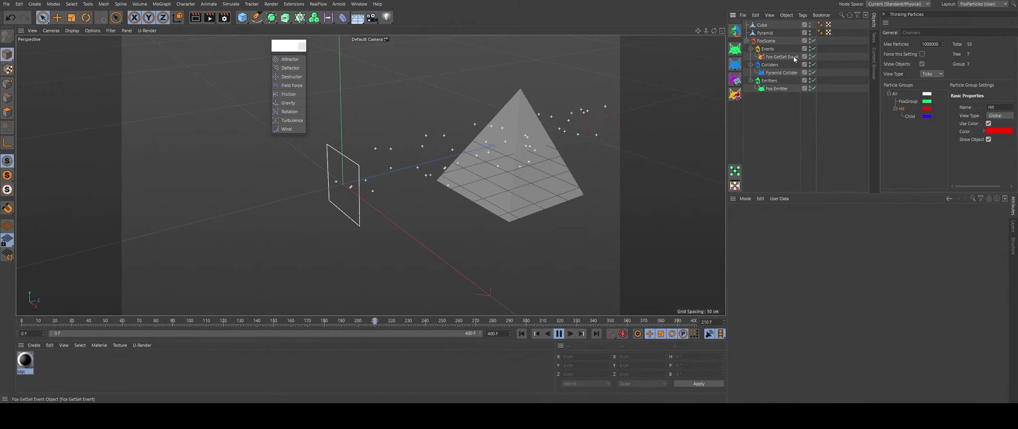
pyautogui.keyDown('alt'); pyautogui.moveTo(607, 81); pyautogui.dragTo(468, 140); pyautogui.keyUp('alt')
pyautogui.click(760, 25)
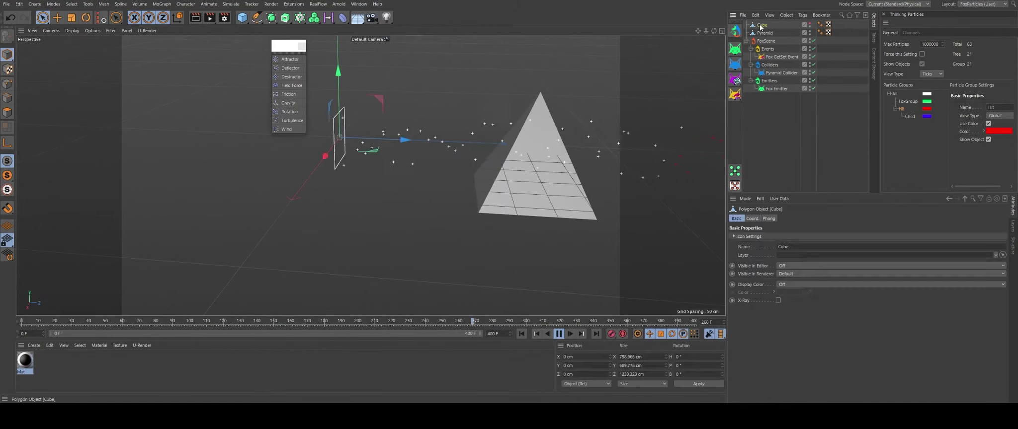
pyautogui.press('Delete')
pyautogui.click(765, 26)
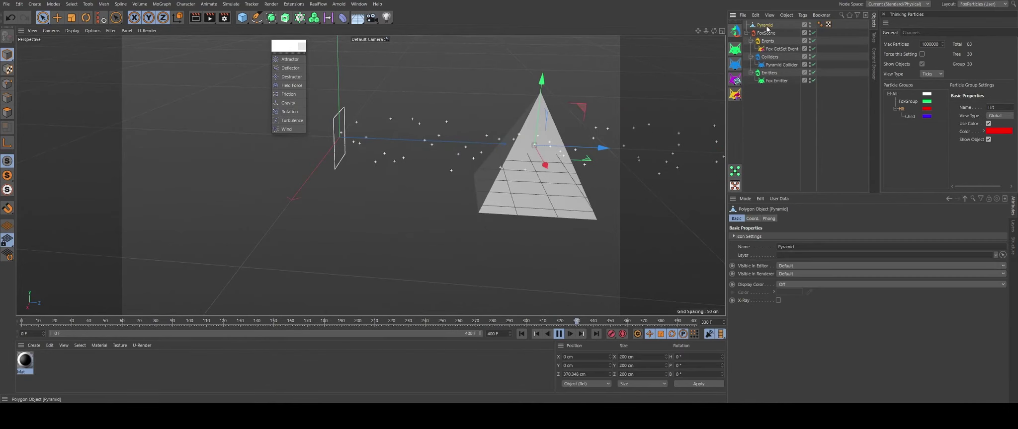
pyautogui.press('Delete')
pyautogui.click(781, 57)
pyautogui.press('Delete')
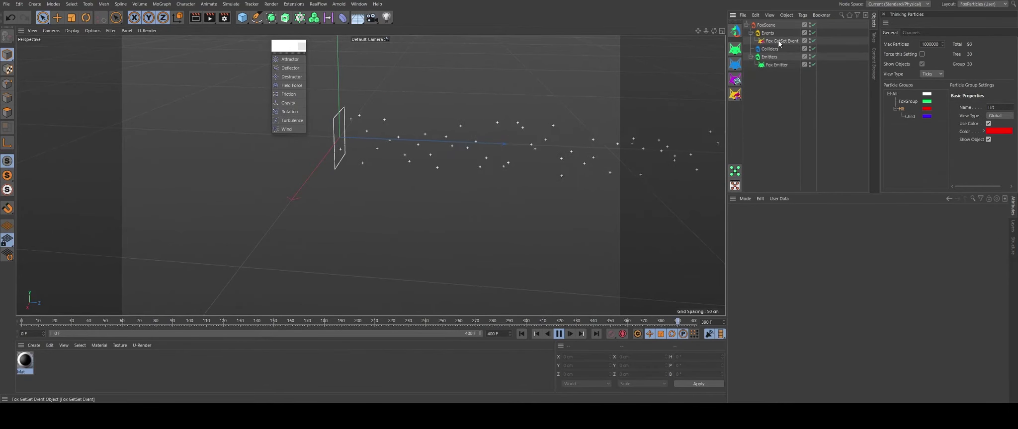
pyautogui.click(778, 41)
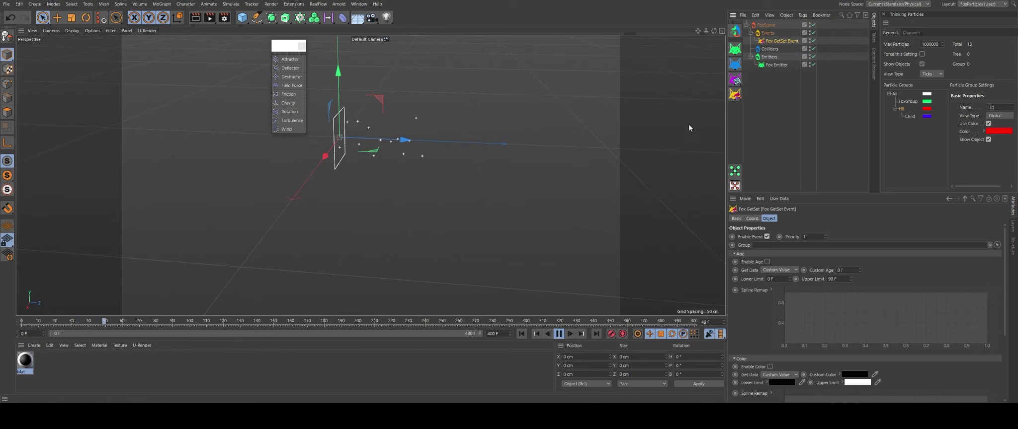
# Enable Color in the Fox GetSet Event and turn on Use Color for the Hit group
pyautogui.moveTo(438, 173)
pyautogui.keyDown('alt'); pyautogui.mouseDown(button='middle')
pyautogui.moveTo(338, 170)
pyautogui.moveTo(317, 154)
pyautogui.mouseUp(button='middle'); pyautogui.keyUp('alt')
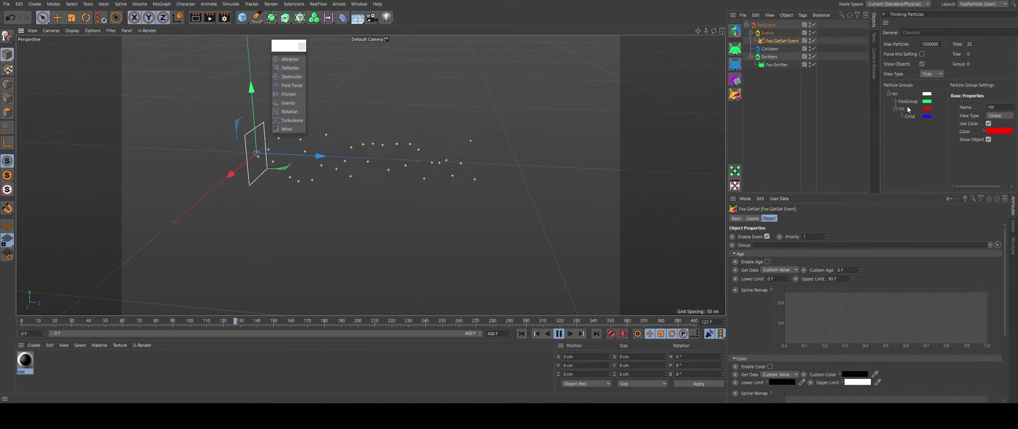
pyautogui.click(739, 253)
pyautogui.click(742, 262)
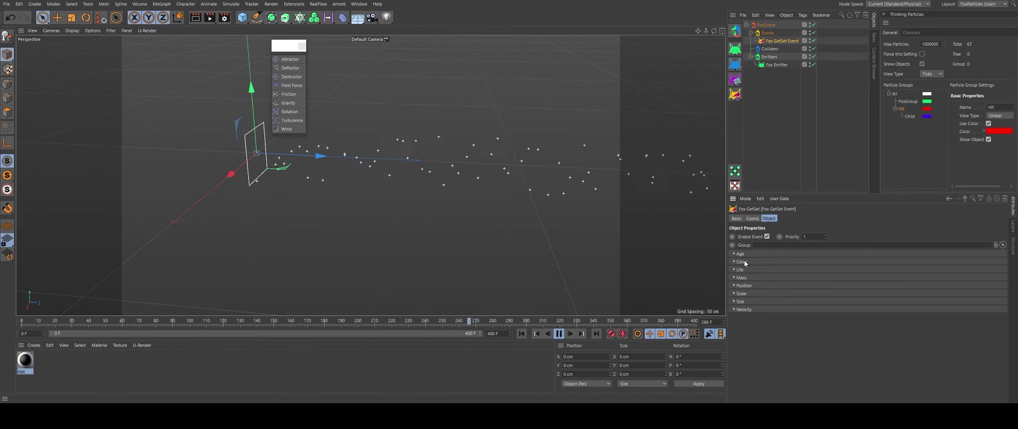
pyautogui.click(740, 262)
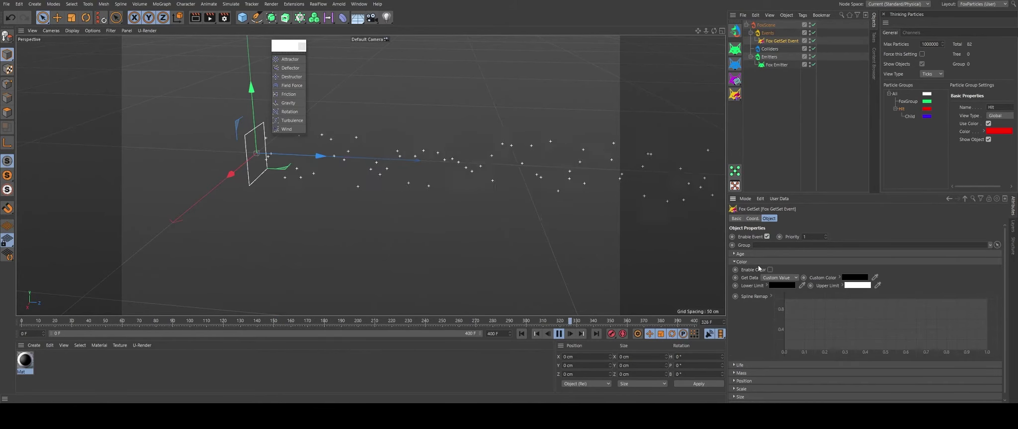
pyautogui.click(769, 270)
pyautogui.click(988, 124)
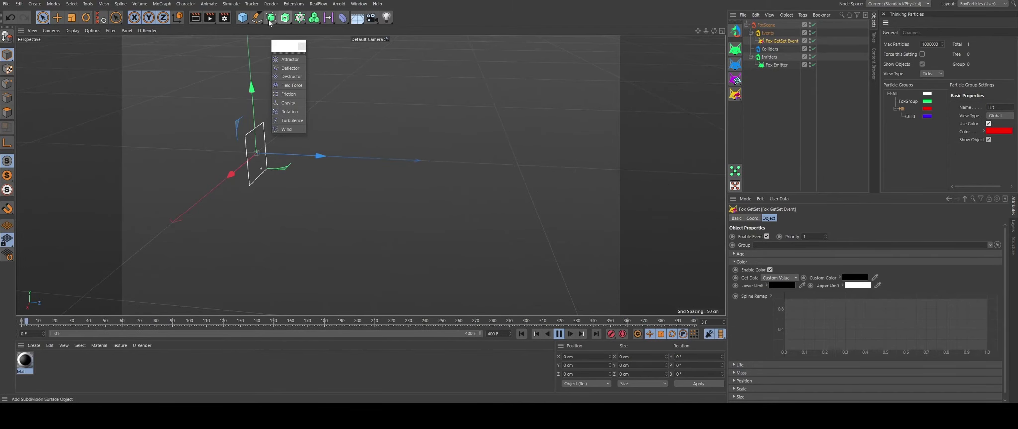
# Add a cube and scale it down to about 92.6 cm
pyautogui.moveTo(242, 18); pyautogui.dragTo(311, 34)
pyautogui.click(311, 34)
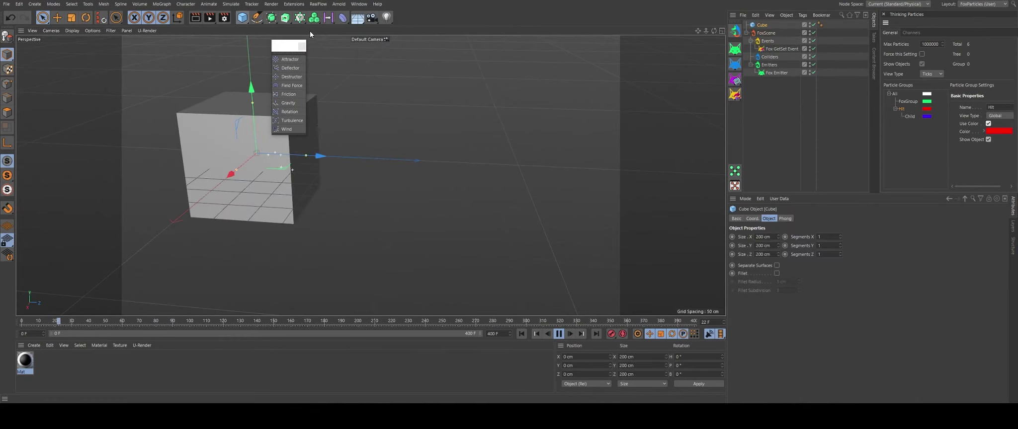
pyautogui.press('t')
pyautogui.moveTo(359, 136); pyautogui.dragTo(188, 174)
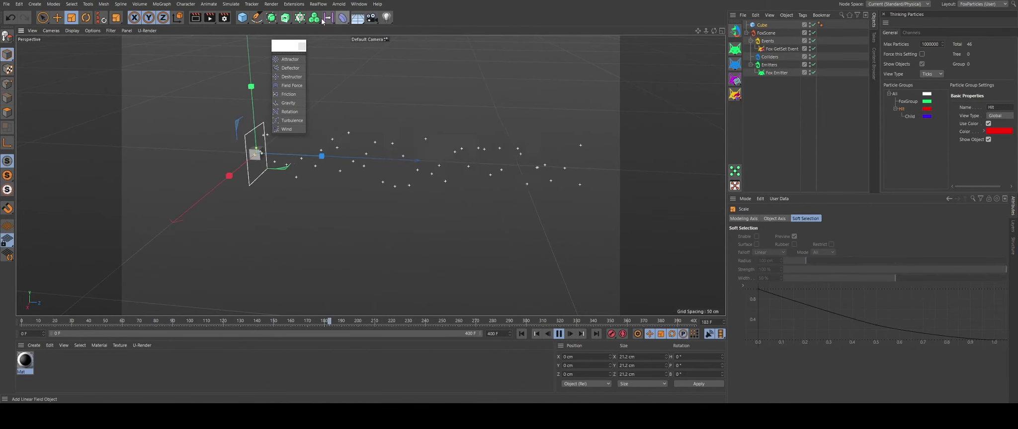
# Wrap the cube in a Cloner set to Object mode targeting the All particle group
pyautogui.keyDown('alt'); pyautogui.click(300, 19); pyautogui.keyUp('alt')
pyautogui.click(795, 237)
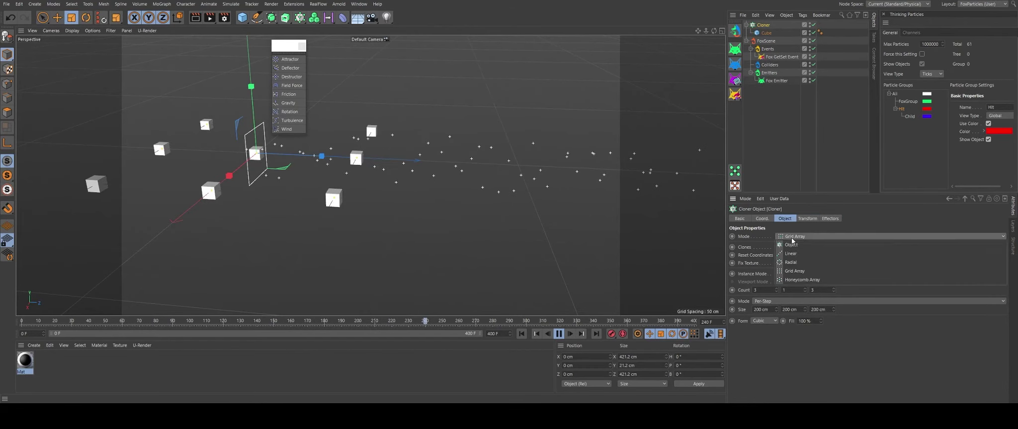
pyautogui.click(795, 239)
pyautogui.moveTo(764, 33); pyautogui.dragTo(834, 294)
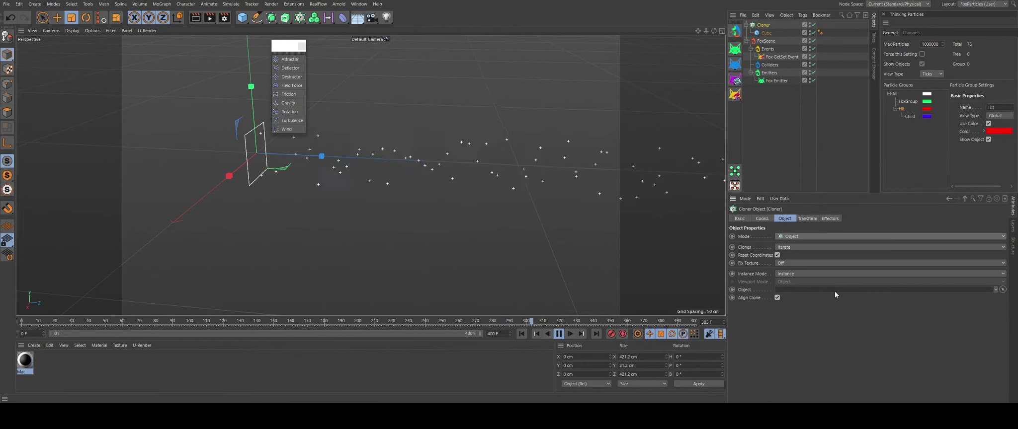
pyautogui.moveTo(893, 95); pyautogui.dragTo(821, 302)
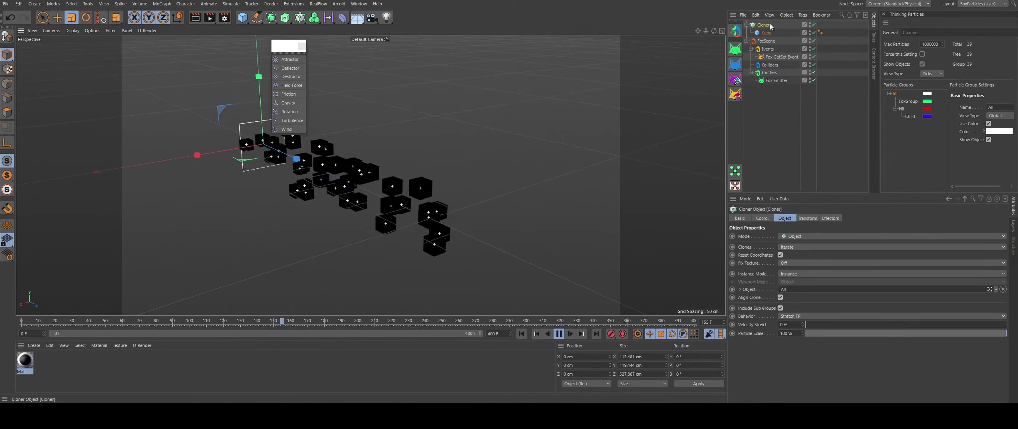
# Add a 20 cm Platonic solid and parent it under the Cloner beside the Cube
pyautogui.click(242, 17)
pyautogui.click(312, 72)
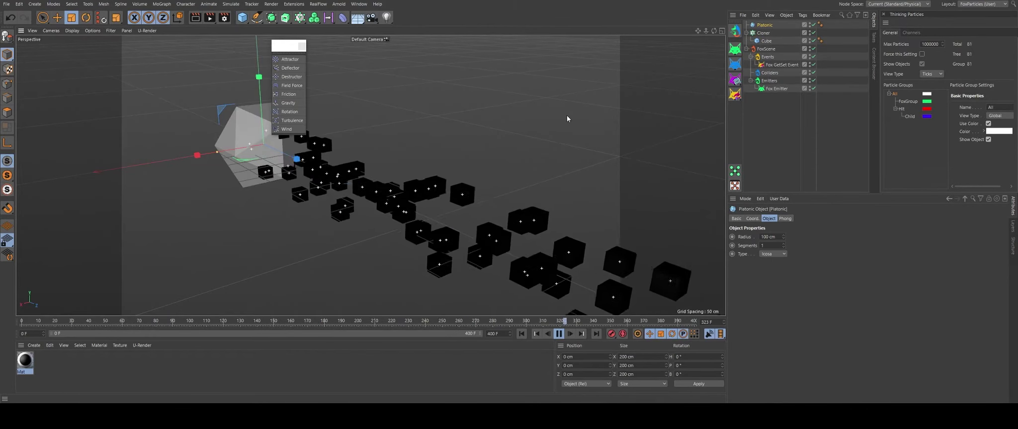
pyautogui.moveTo(566, 115)
pyautogui.mouseDown()
pyautogui.moveTo(407, 170)
pyautogui.moveTo(299, 179)
pyautogui.mouseUp()
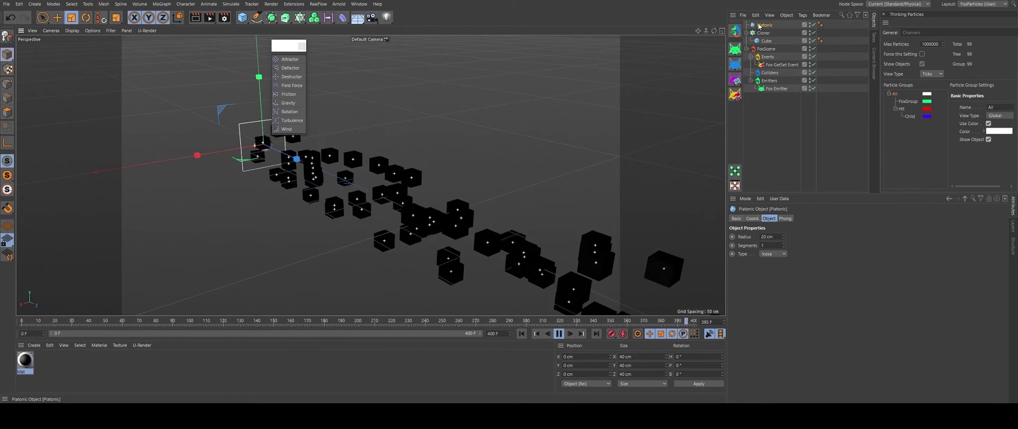
pyautogui.moveTo(774, 45); pyautogui.dragTo(771, 48)
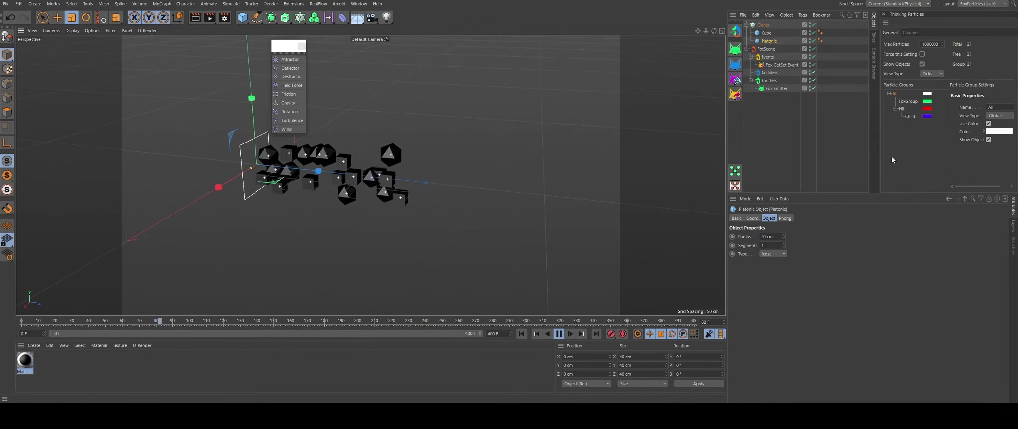
# Set the Cloner's Clones mode to Random
pyautogui.click(770, 25)
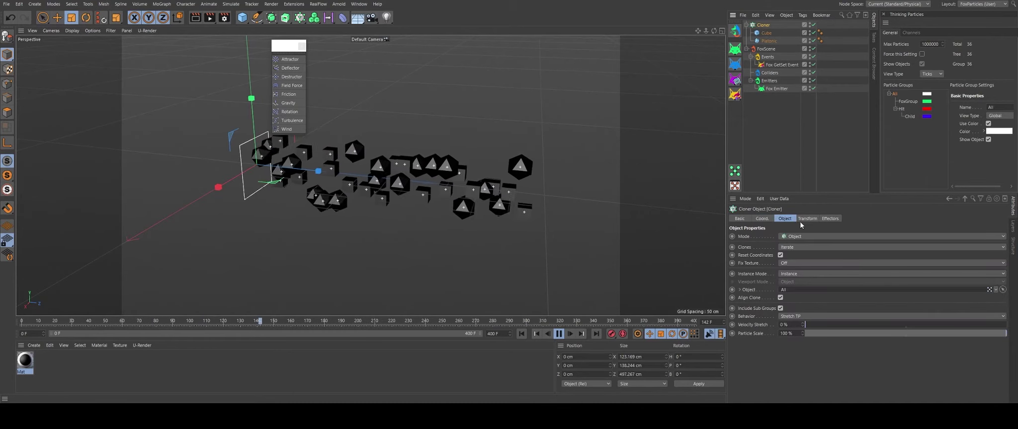
pyautogui.click(800, 244)
pyautogui.click(801, 261)
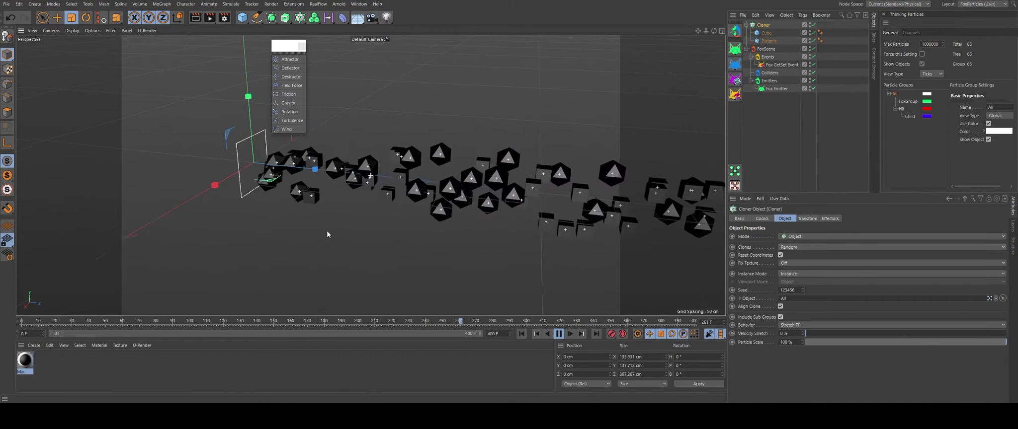
pyautogui.keyDown('alt'); pyautogui.moveTo(327, 230); pyautogui.dragTo(300, 168); pyautogui.keyUp('alt')
pyautogui.scroll(-5, 301, 168)
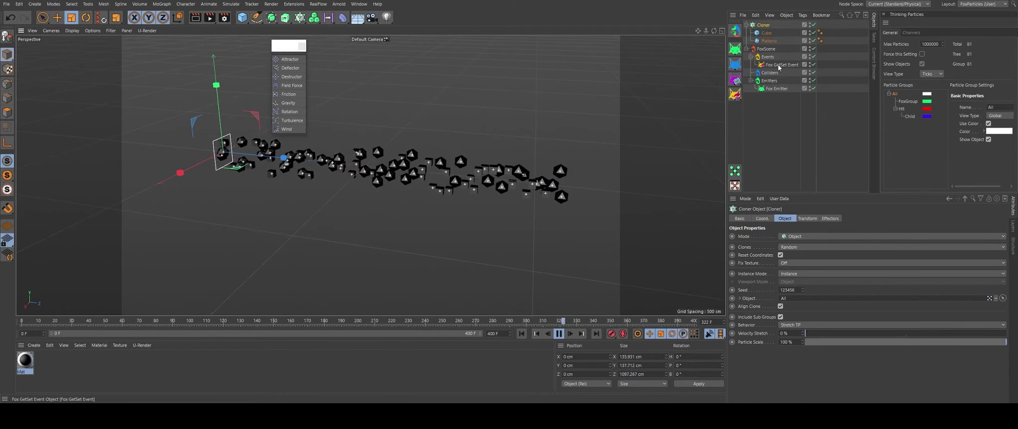
# Set the Fox GetSet Event's Custom Color to a fully saturated green
pyautogui.click(779, 65)
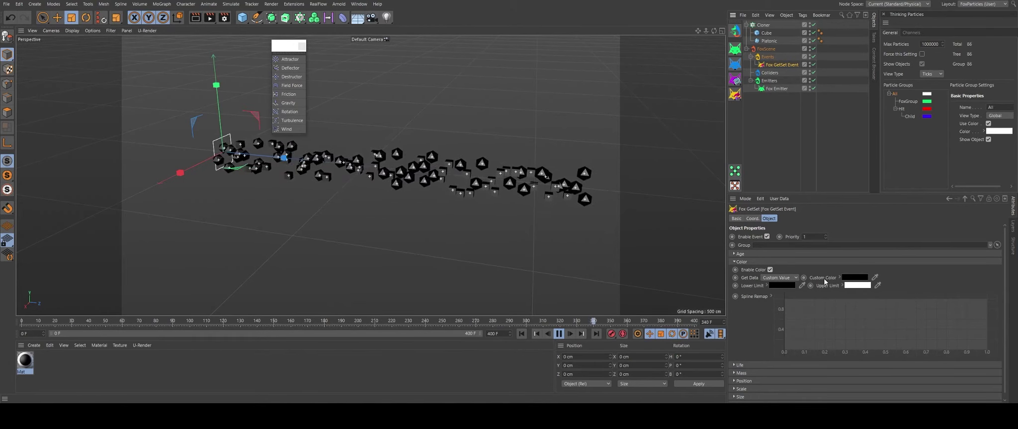
pyautogui.click(854, 280)
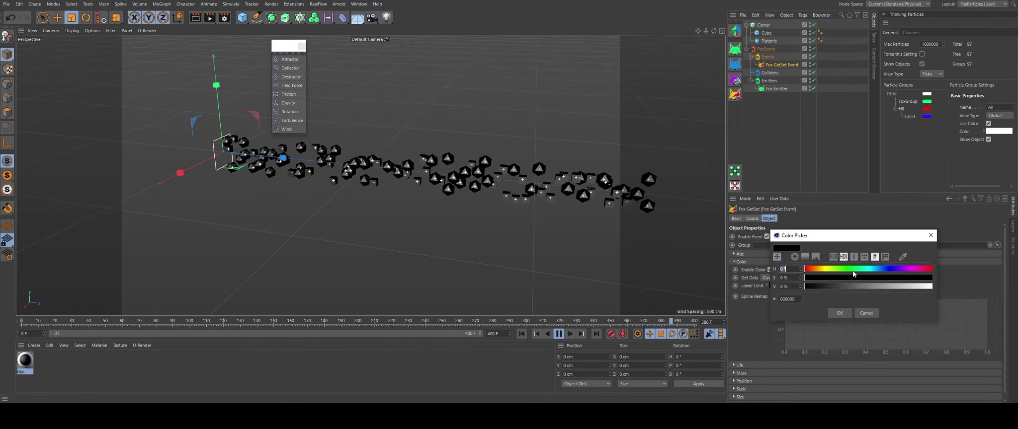
pyautogui.moveTo(879, 277); pyautogui.dragTo(945, 279)
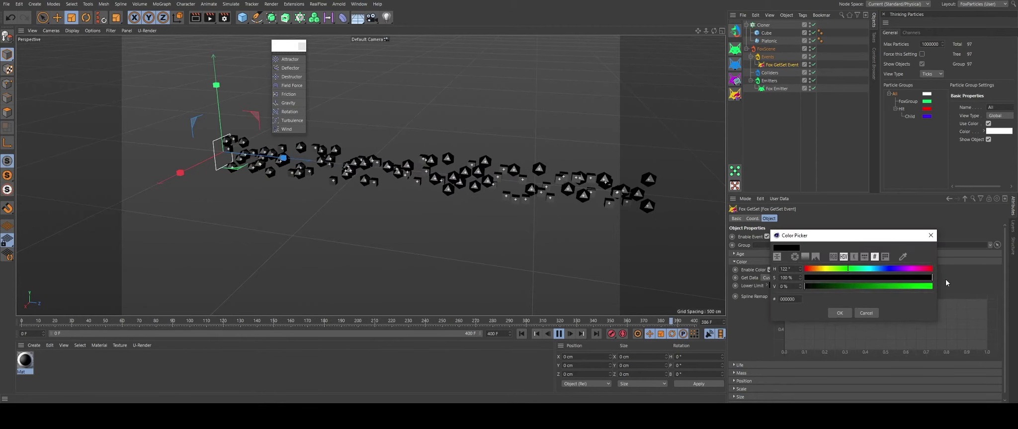
pyautogui.click(925, 287)
pyautogui.click(848, 311)
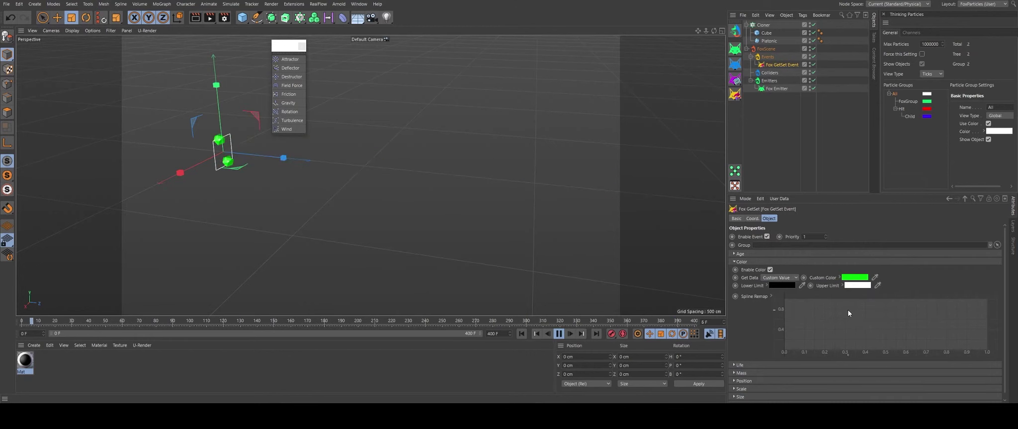
# Change the Custom Color hue to yellow
pyautogui.click(850, 279)
pyautogui.moveTo(828, 269); pyautogui.dragTo(820, 270)
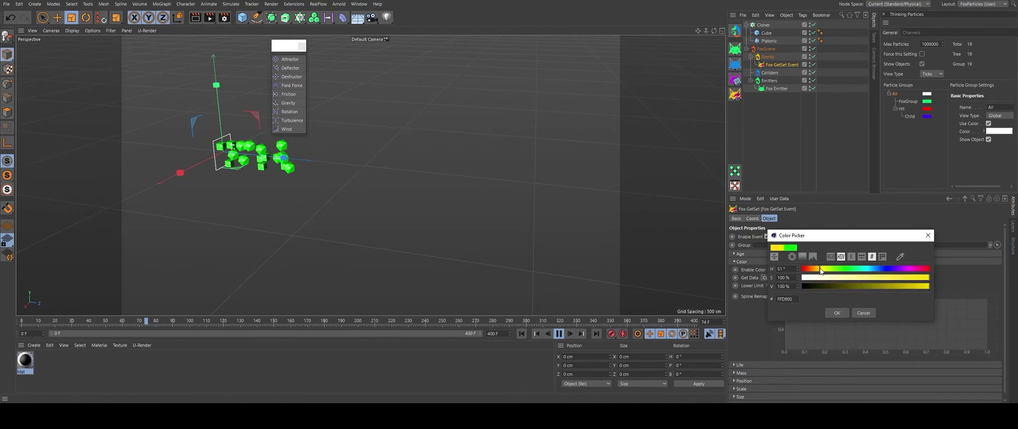
pyautogui.click(840, 311)
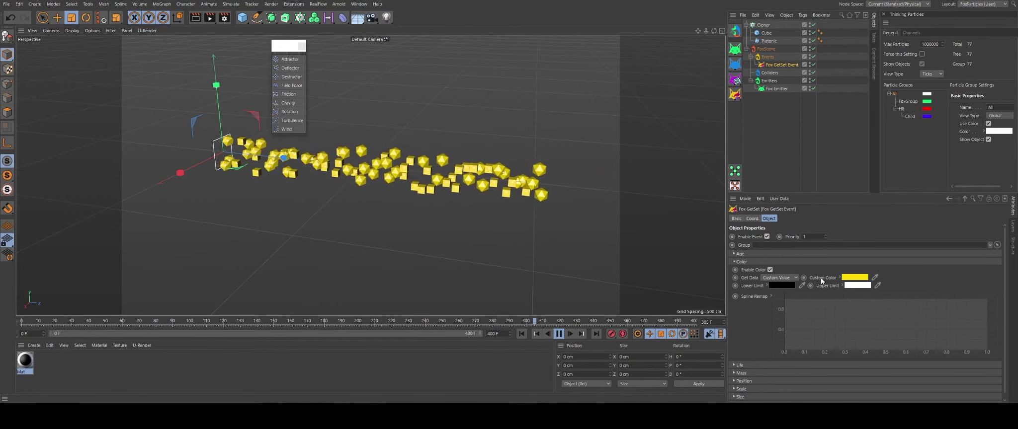
pyautogui.click(782, 279)
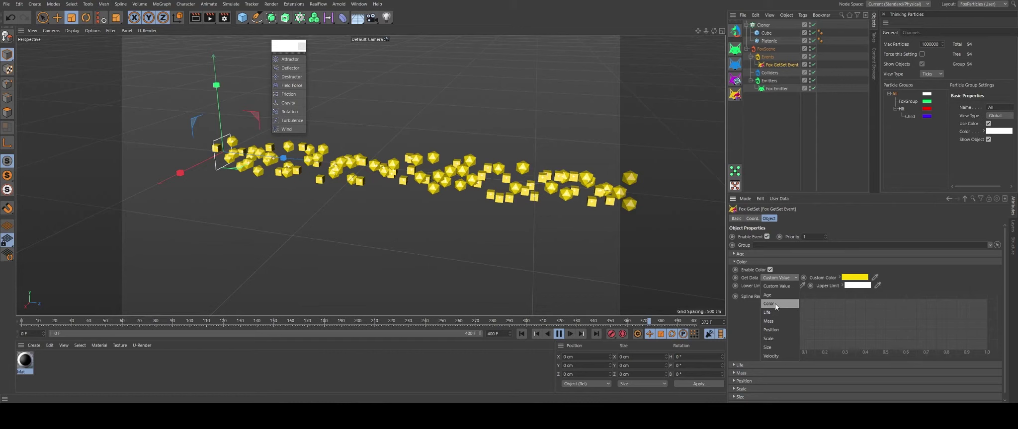
# Drive colour by Age with a purple Lower Limit colour
pyautogui.click(771, 297)
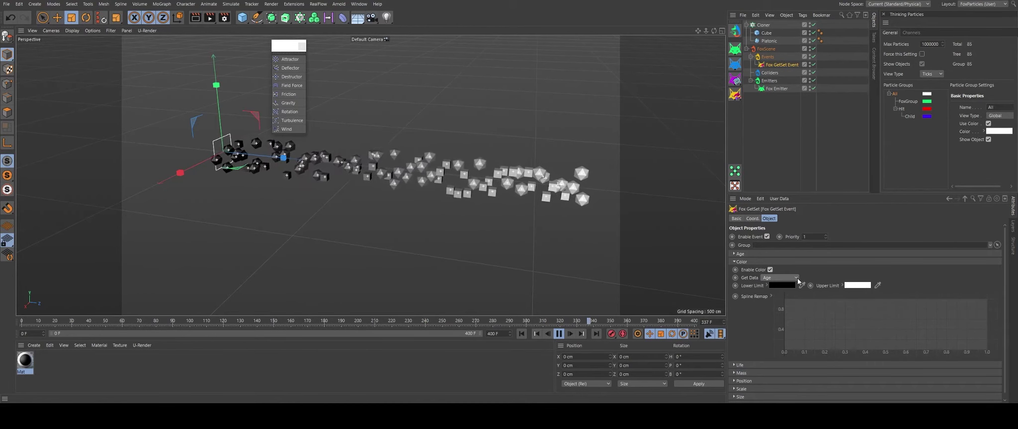
pyautogui.click(786, 286)
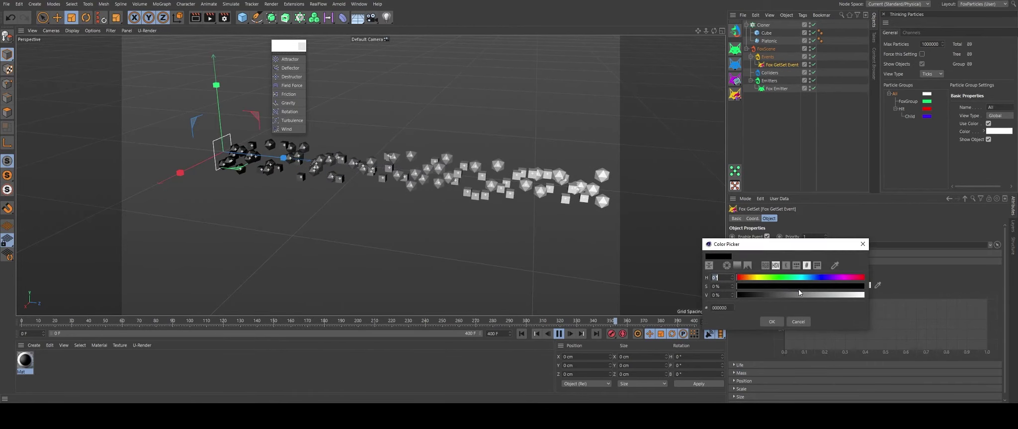
pyautogui.moveTo(834, 287); pyautogui.dragTo(849, 286)
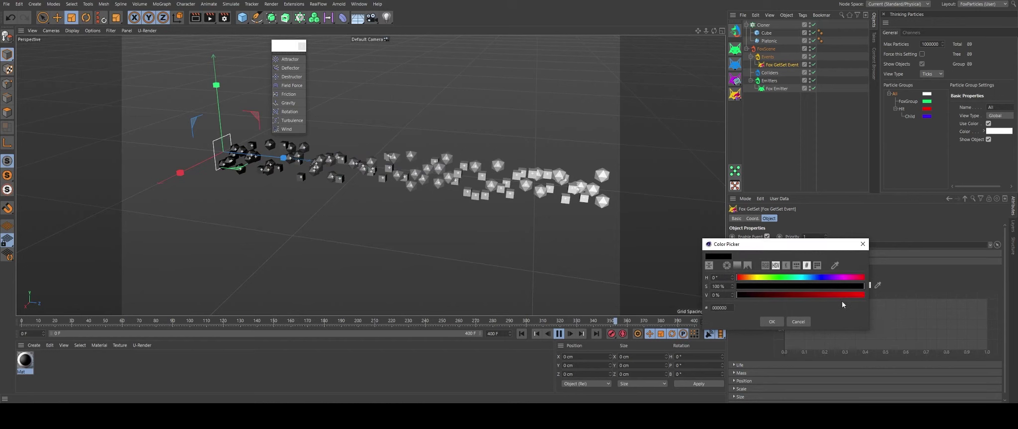
pyautogui.moveTo(843, 295); pyautogui.dragTo(876, 295)
pyautogui.click(838, 277)
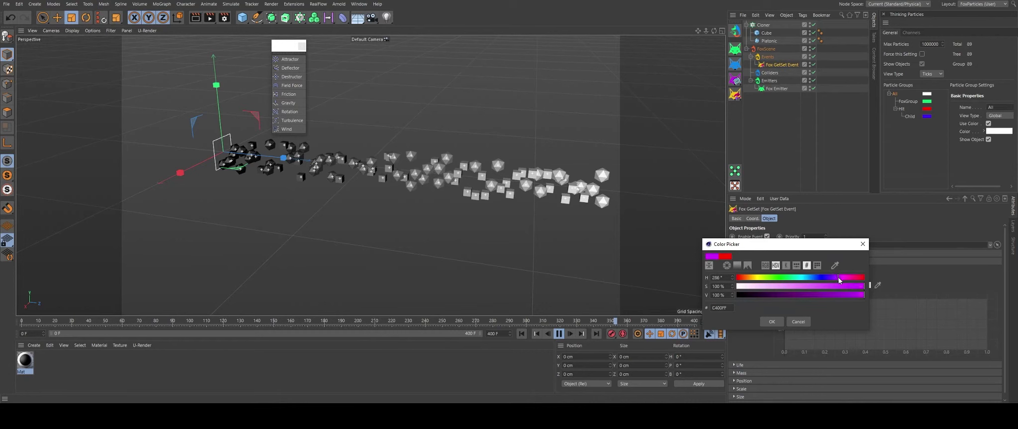
pyautogui.click(771, 321)
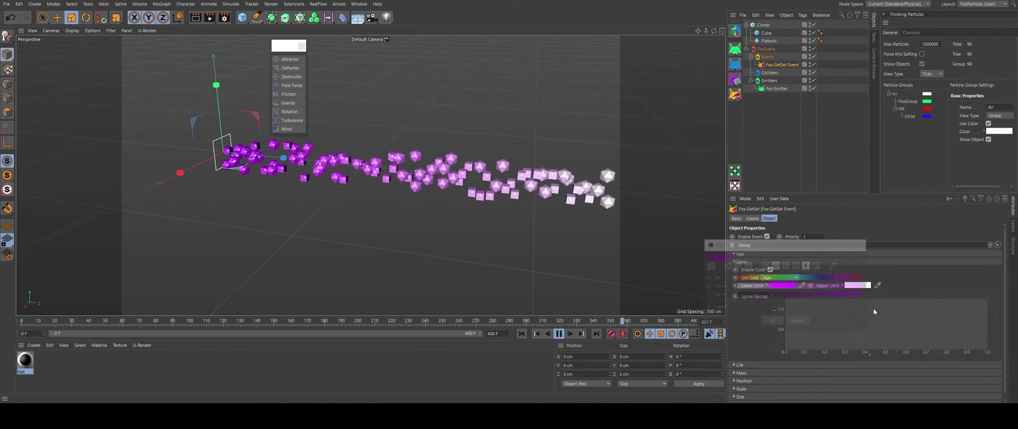
# Set the Upper Limit colour to blue
pyautogui.click(855, 285)
pyautogui.moveTo(827, 280)
pyautogui.mouseDown()
pyautogui.moveTo(885, 276)
pyautogui.moveTo(936, 297)
pyautogui.mouseUp()
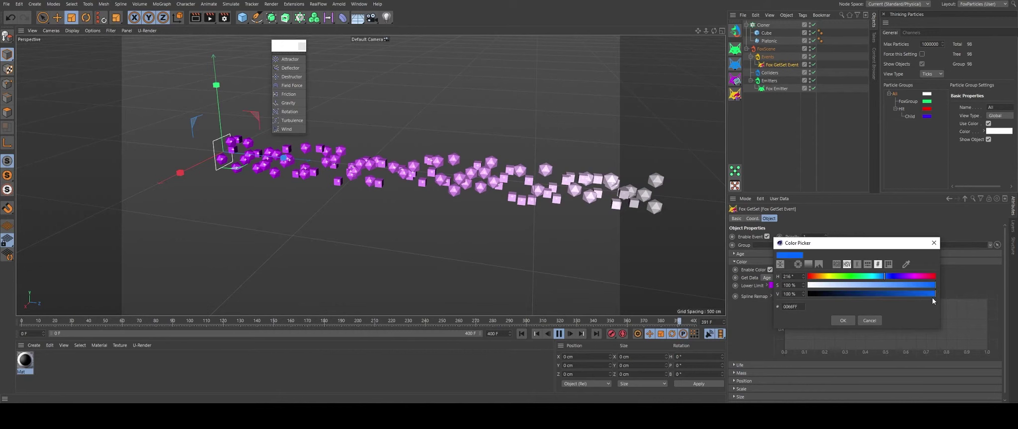
pyautogui.click(843, 321)
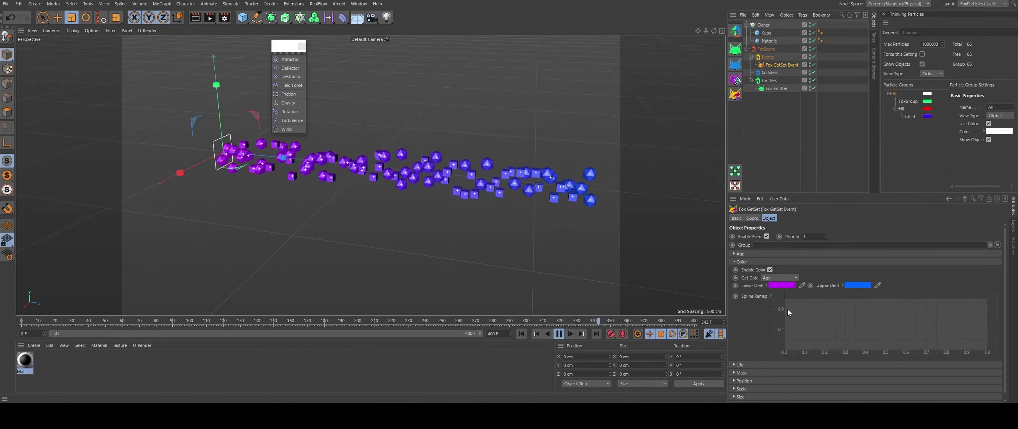
# Reset the colour Spline Remap curve to a linear preset
pyautogui.rightClick(810, 320)
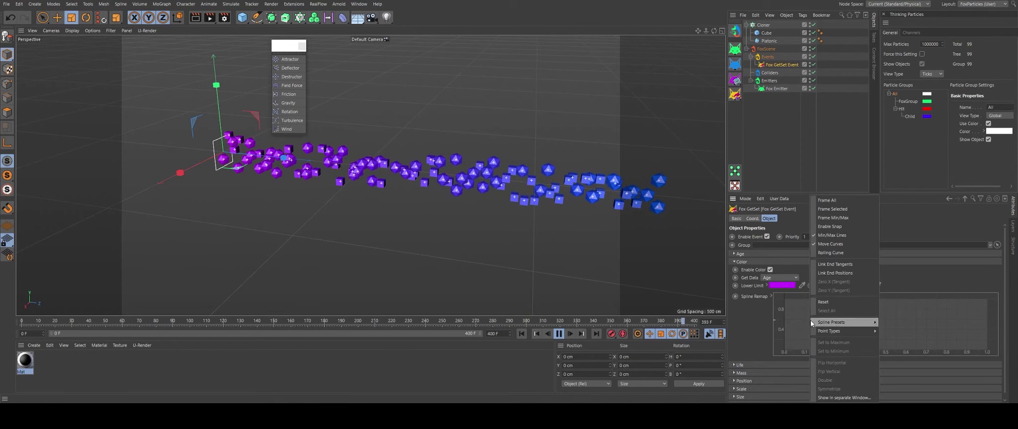
pyautogui.moveTo(835, 322)
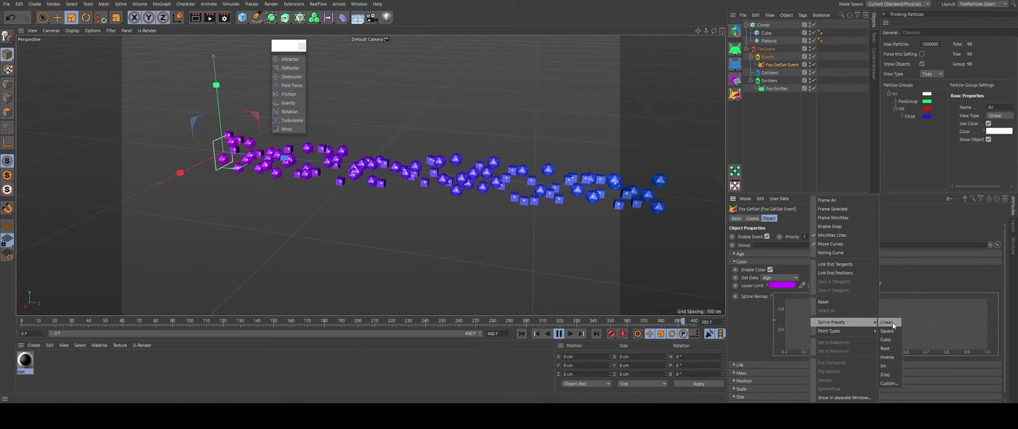
pyautogui.click(892, 324)
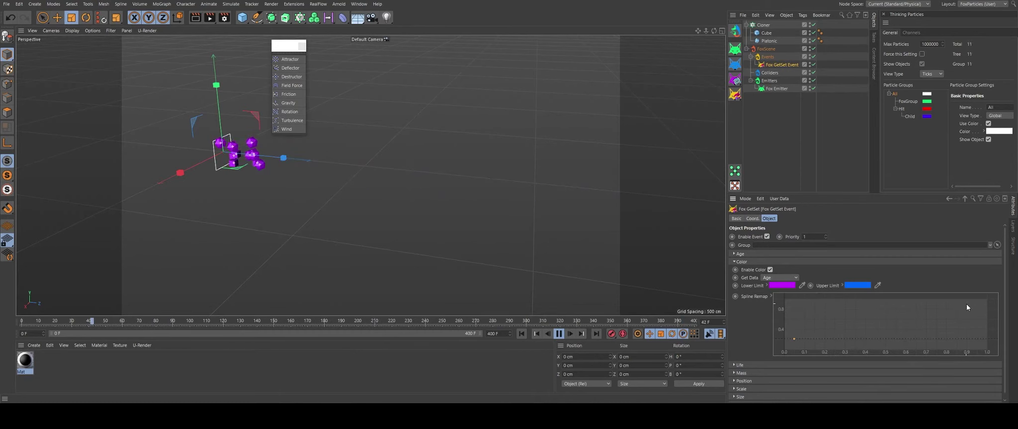
pyautogui.rightClick(853, 323)
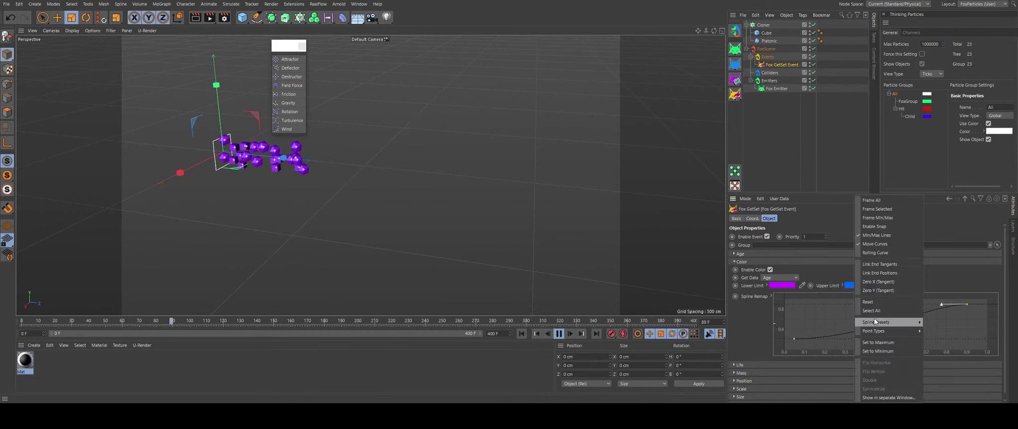
pyautogui.moveTo(877, 322)
pyautogui.click(933, 322)
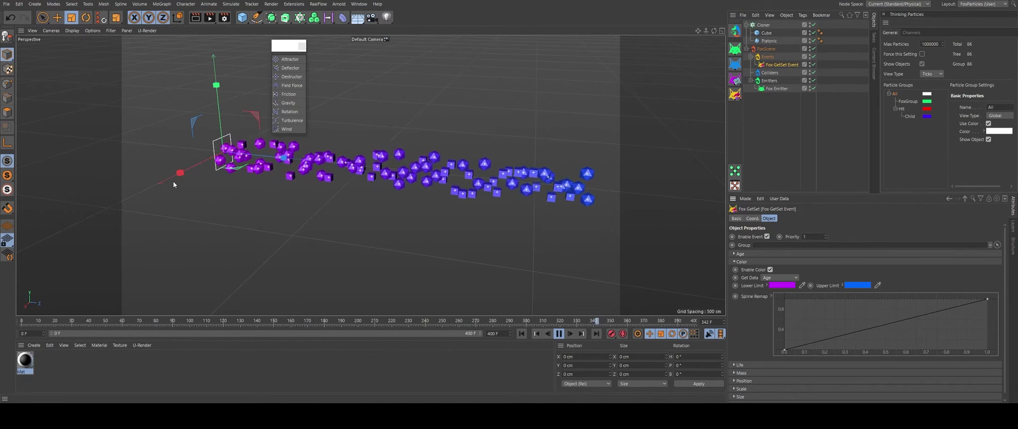
# Add and drag Spline Remap points into a zigzag of several peaks and dips
pyautogui.moveTo(986, 300); pyautogui.dragTo(884, 299)
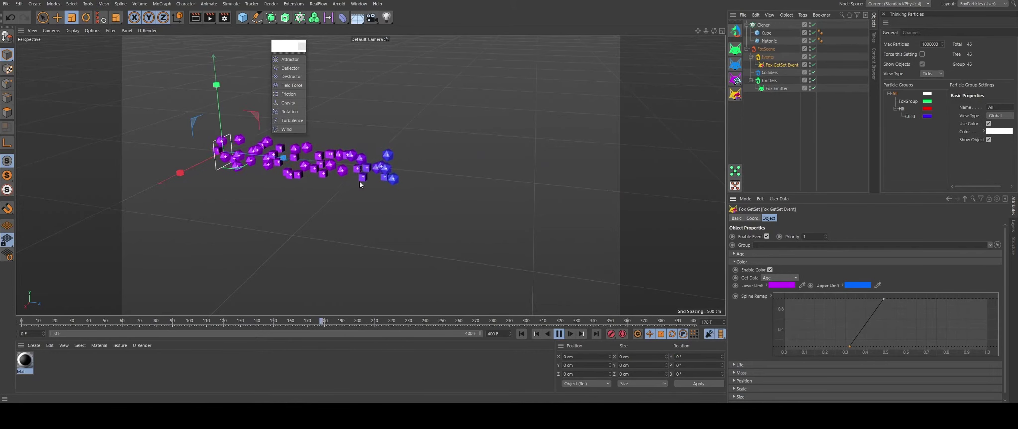
pyautogui.moveTo(850, 347)
pyautogui.mouseDown()
pyautogui.moveTo(774, 349)
pyautogui.moveTo(782, 353)
pyautogui.mouseUp()
pyautogui.moveTo(884, 299); pyautogui.dragTo(987, 299)
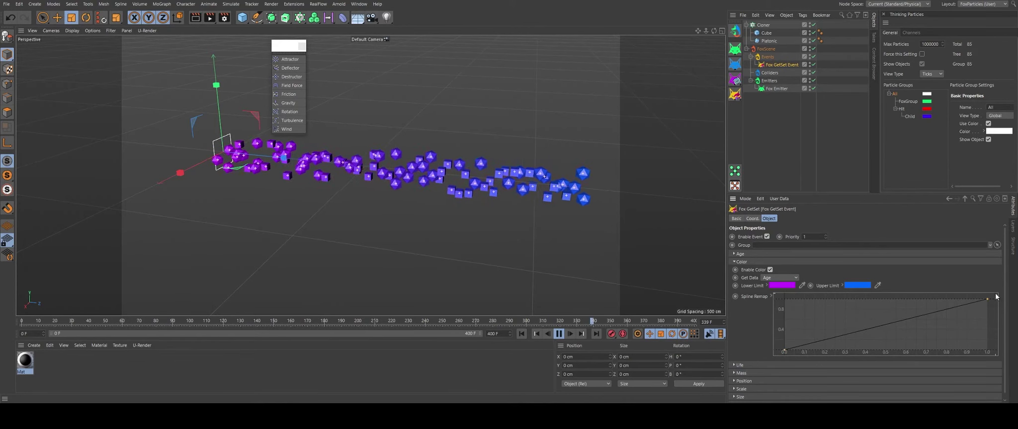
pyautogui.moveTo(841, 329); pyautogui.dragTo(834, 300)
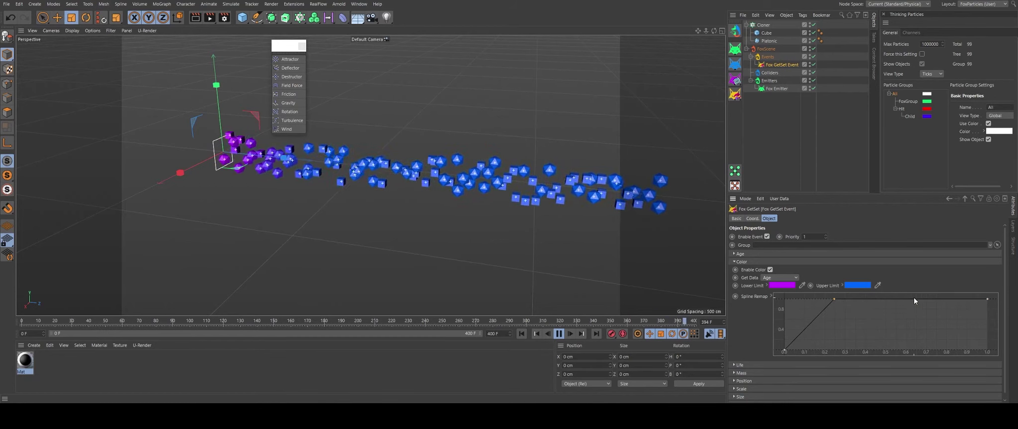
pyautogui.moveTo(914, 299); pyautogui.dragTo(905, 351)
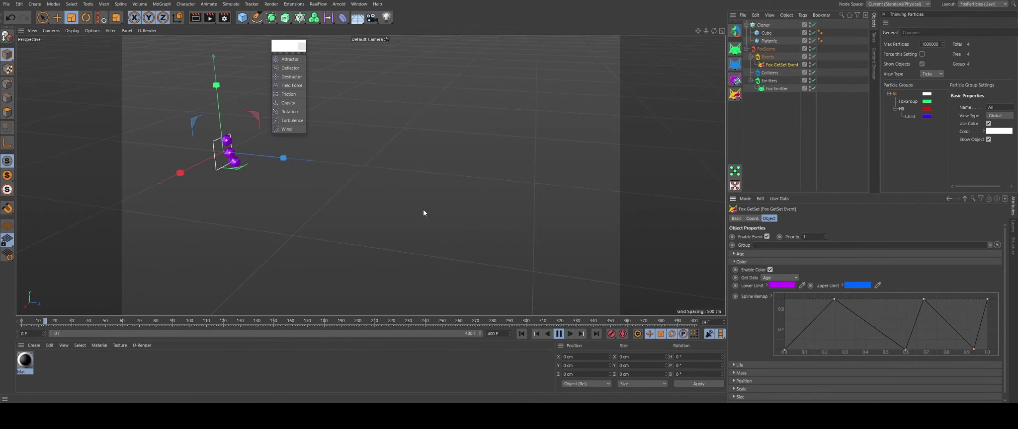
pyautogui.keyDown('alt'); pyautogui.moveTo(442, 179); pyautogui.dragTo(395, 204); pyautogui.keyUp('alt')
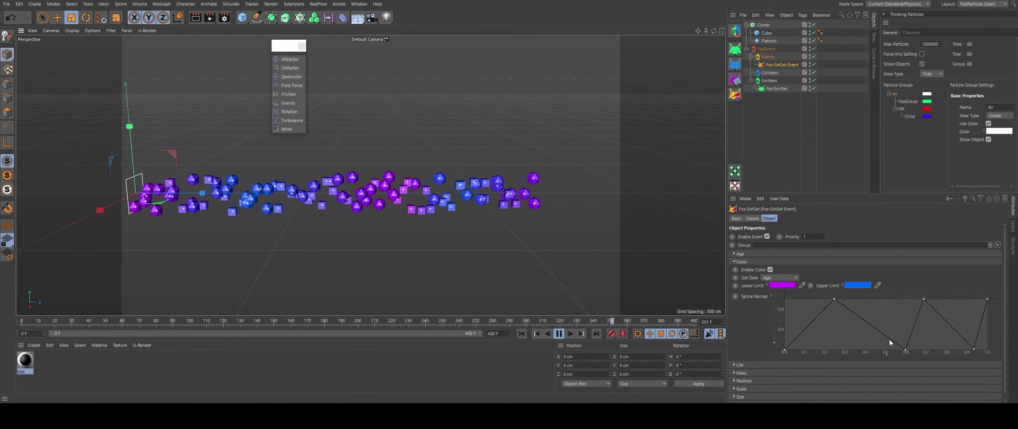
pyautogui.moveTo(832, 299); pyautogui.dragTo(831, 311)
# Apply a cubic preset to the colour Spline Remap curve and reshape it
pyautogui.rightClick(832, 311)
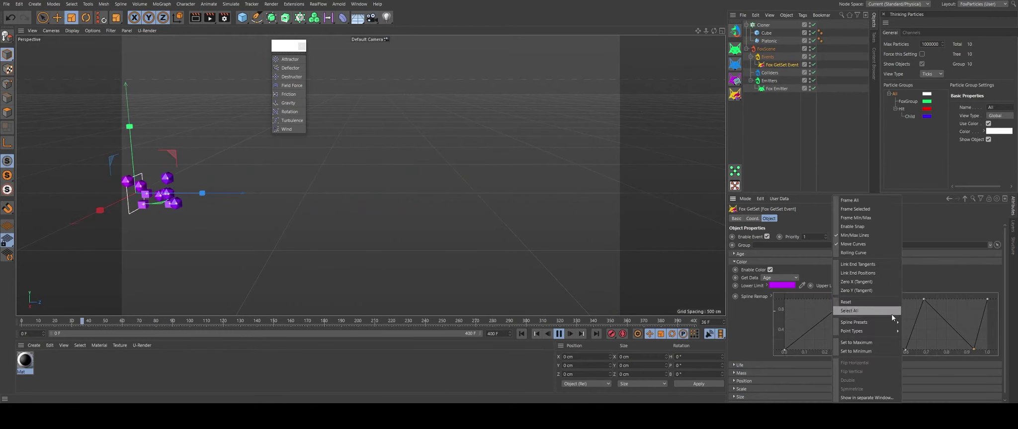
pyautogui.click(918, 341)
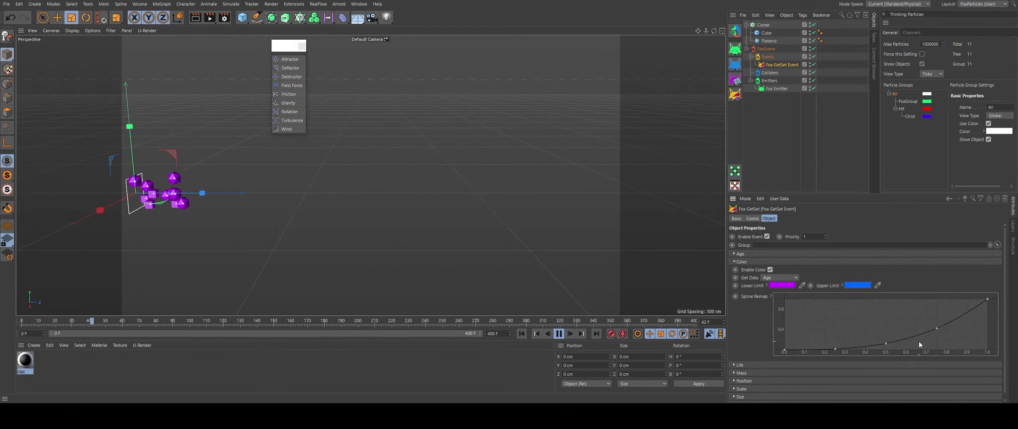
pyautogui.moveTo(881, 345); pyautogui.dragTo(867, 309)
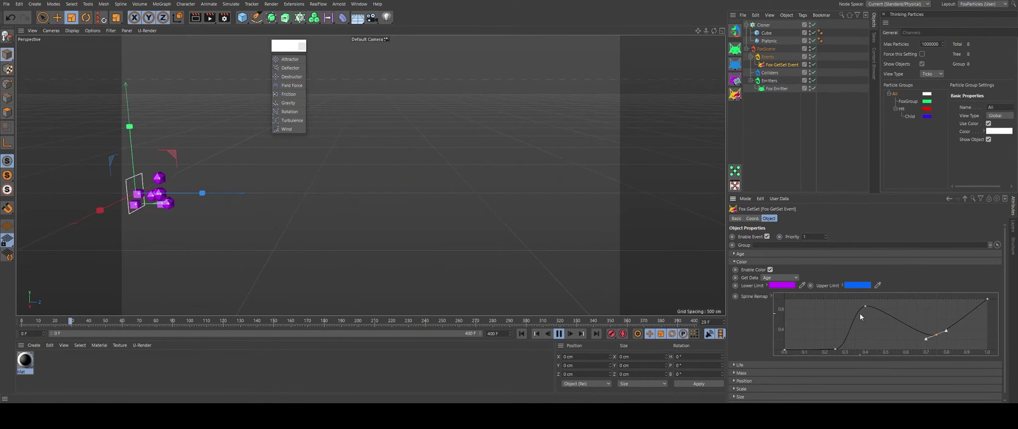
# Drive particle colour by Position, restart the simulation, and reset the remap curve
pyautogui.click(777, 278)
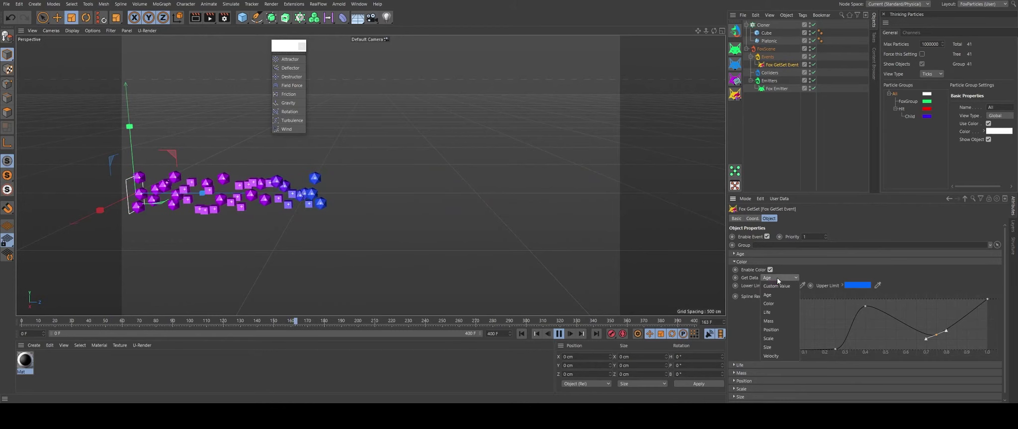
pyautogui.click(770, 330)
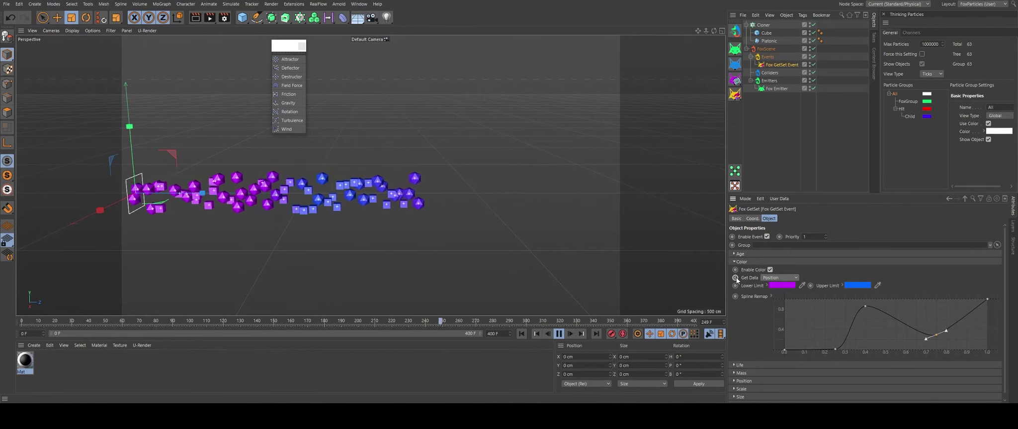
pyautogui.click(521, 334)
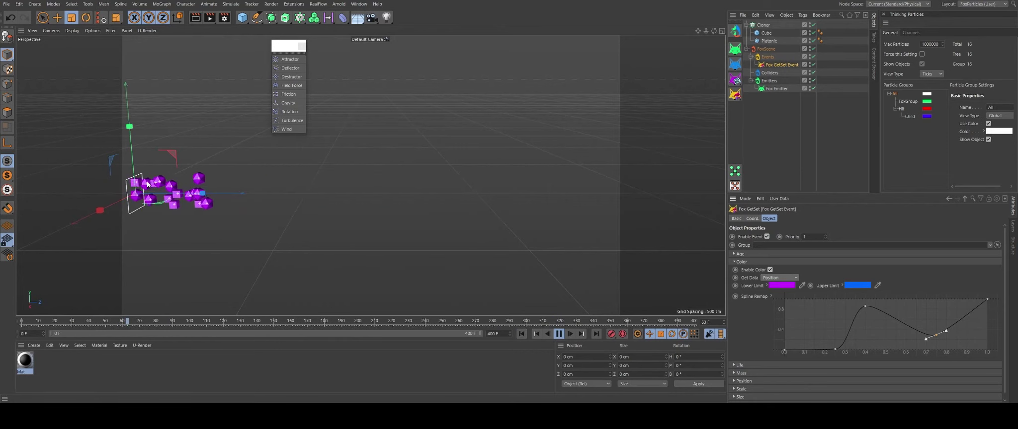
pyautogui.rightClick(887, 309)
pyautogui.moveTo(909, 322)
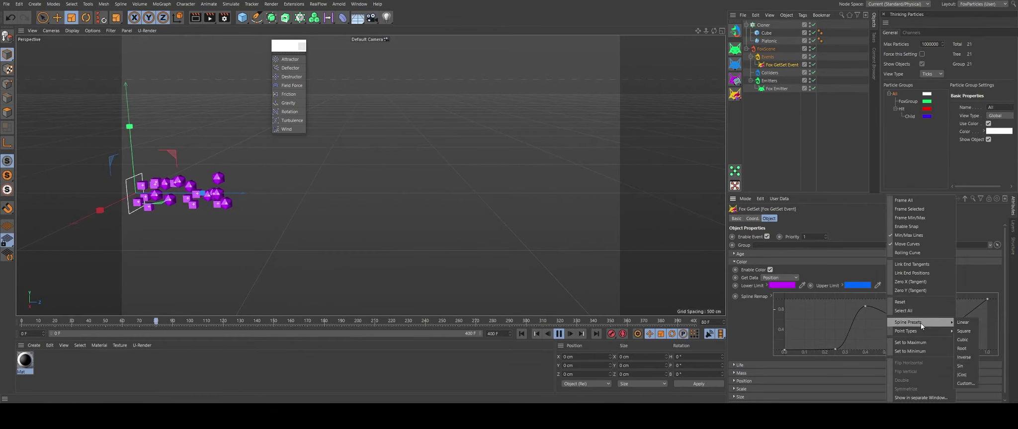
pyautogui.click(755, 296)
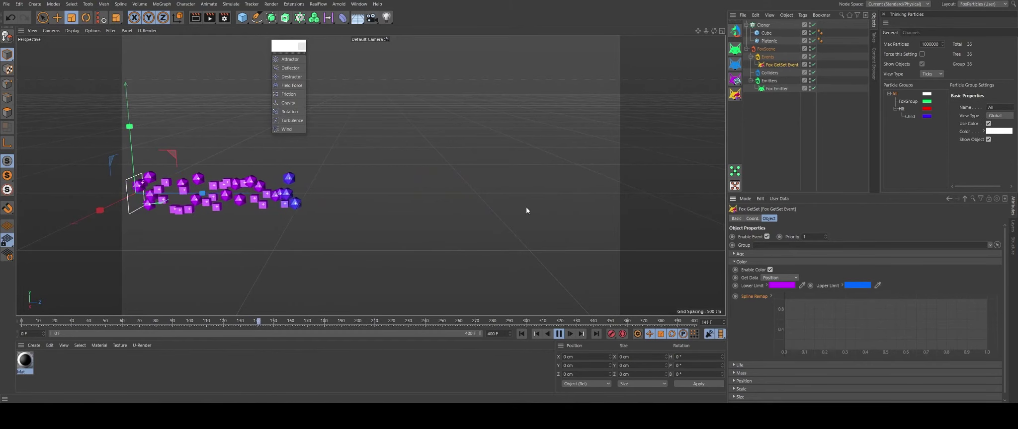
# Turn off Enable Color and collapse the Color settings
pyautogui.click(769, 270)
pyautogui.click(773, 278)
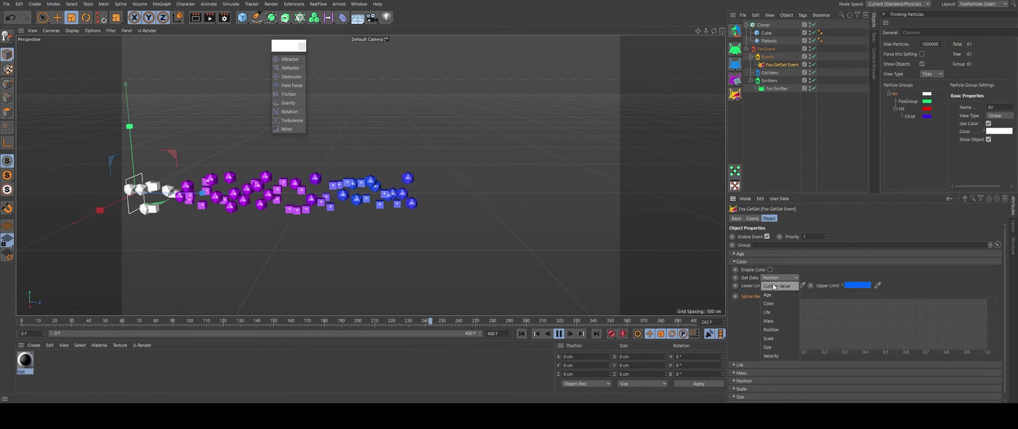
pyautogui.click(773, 287)
pyautogui.click(750, 260)
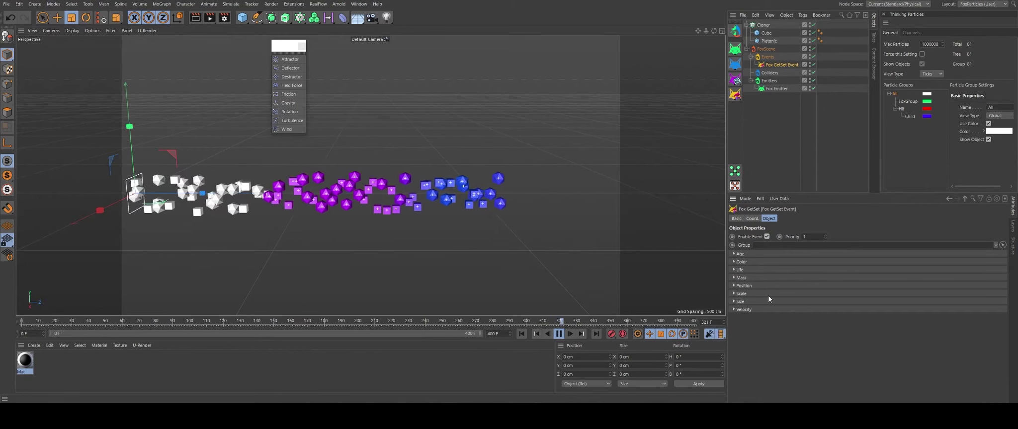
# Enable Position control with its Get Data source set to Size
pyautogui.click(755, 286)
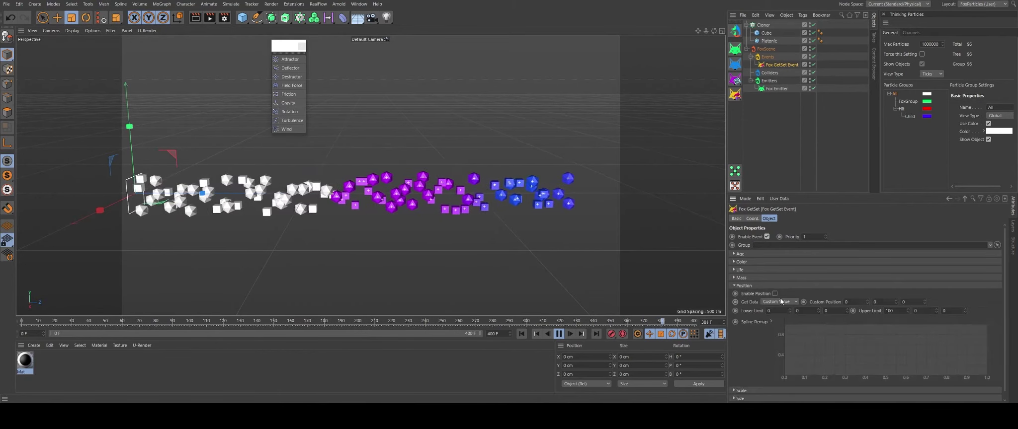
pyautogui.click(774, 294)
pyautogui.write('100')
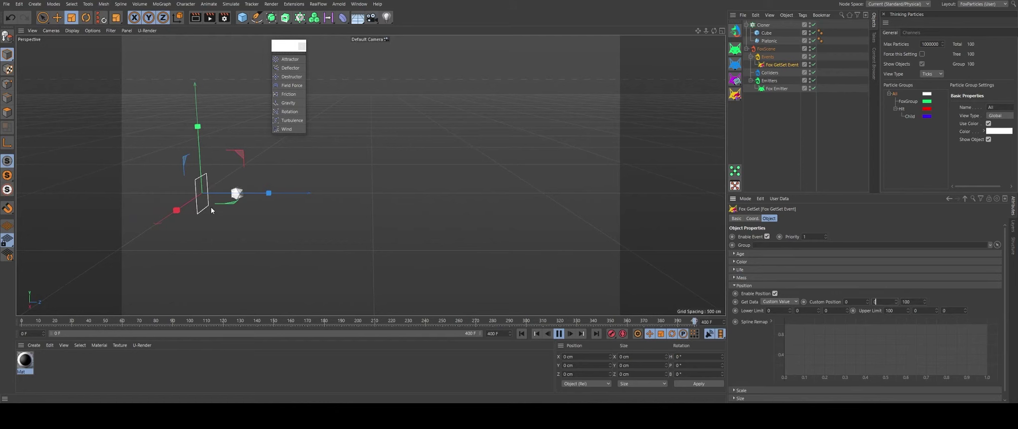
pyautogui.click(779, 302)
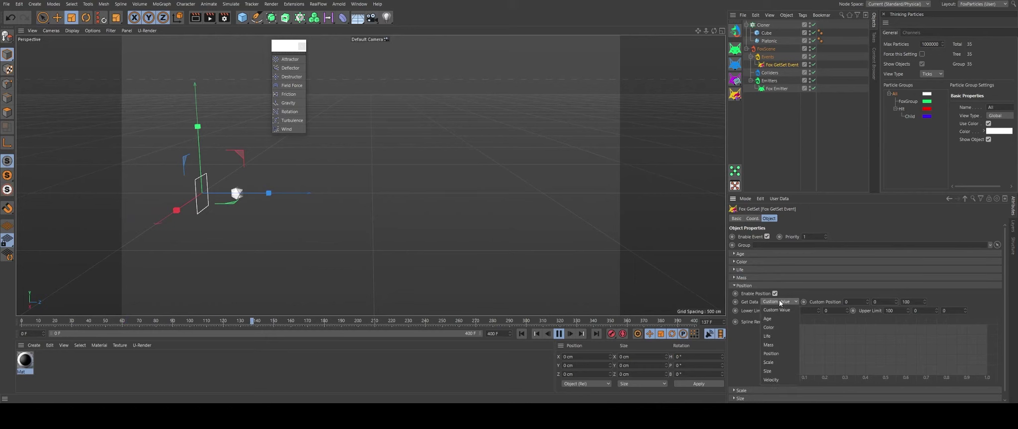
pyautogui.click(774, 371)
pyautogui.keyDown('alt'); pyautogui.moveTo(180, 202); pyautogui.dragTo(111, 228); pyautogui.keyUp('alt')
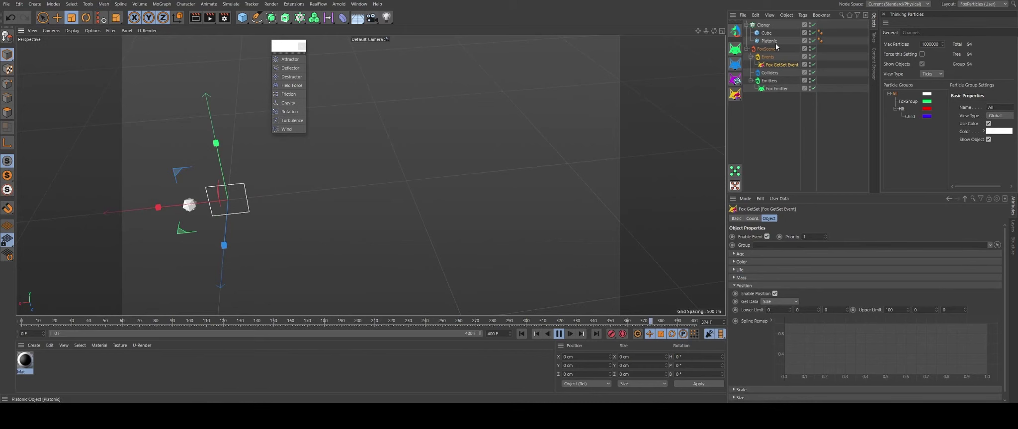
# Raise the Fox Emitter's Size % to enlarge the emitted particles
pyautogui.click(777, 89)
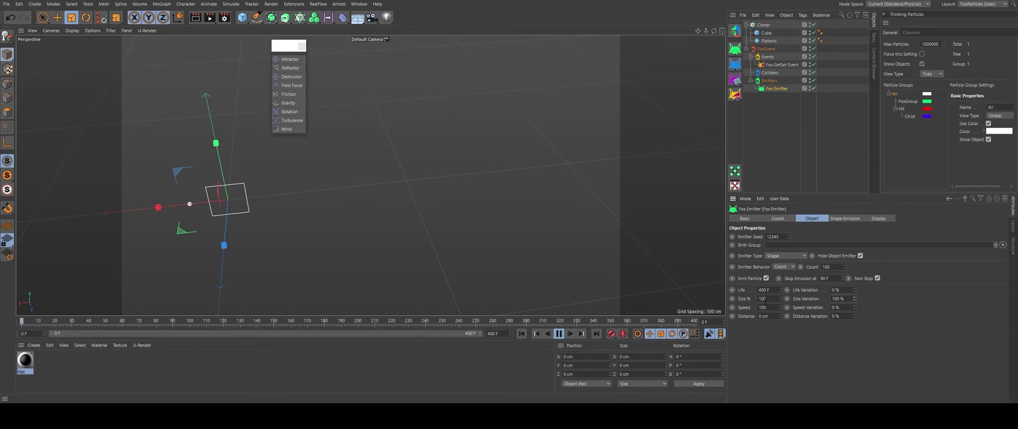
pyautogui.scroll(2, 206, 218)
pyautogui.scroll(2, 298, 199)
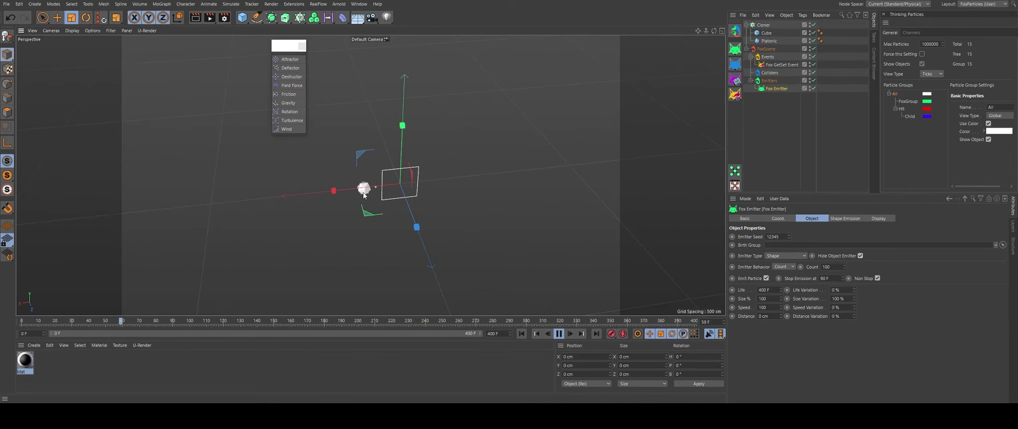
pyautogui.scroll(4, 371, 178)
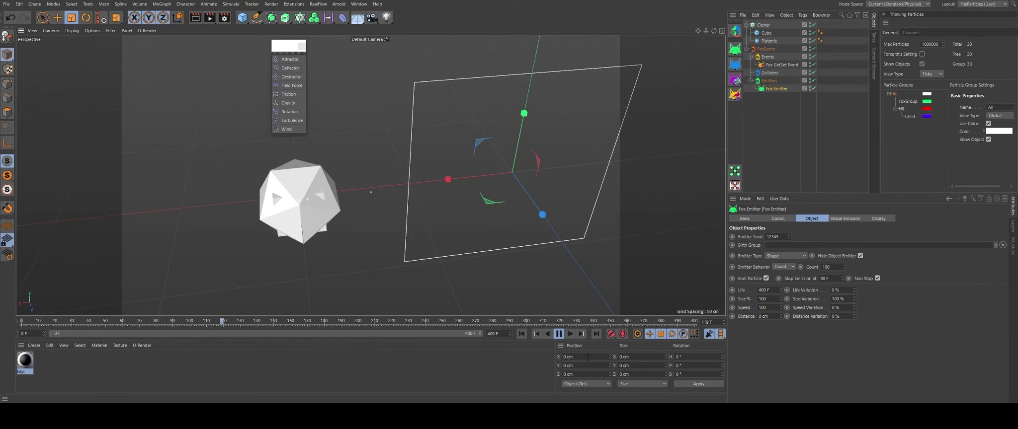
pyautogui.click(522, 333)
pyautogui.moveTo(780, 300); pyautogui.dragTo(768, 112)
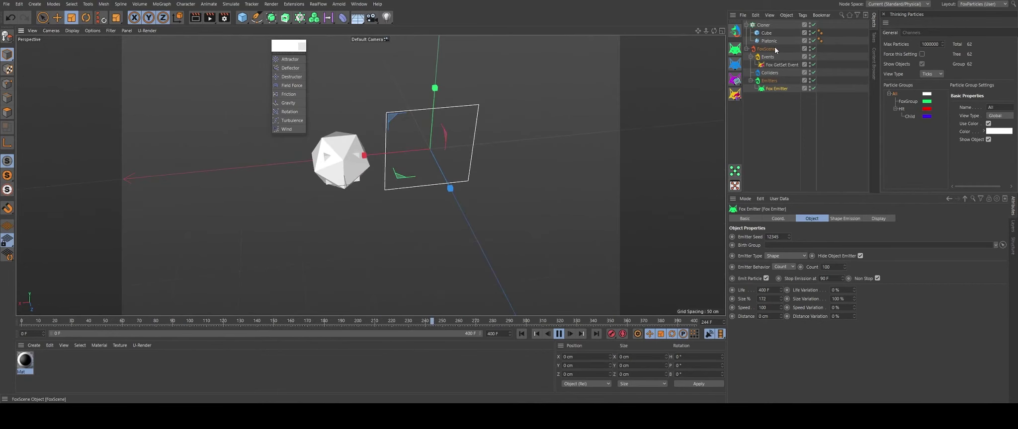
# Set the GetSet Event's position upper limit to 1000
pyautogui.click(778, 66)
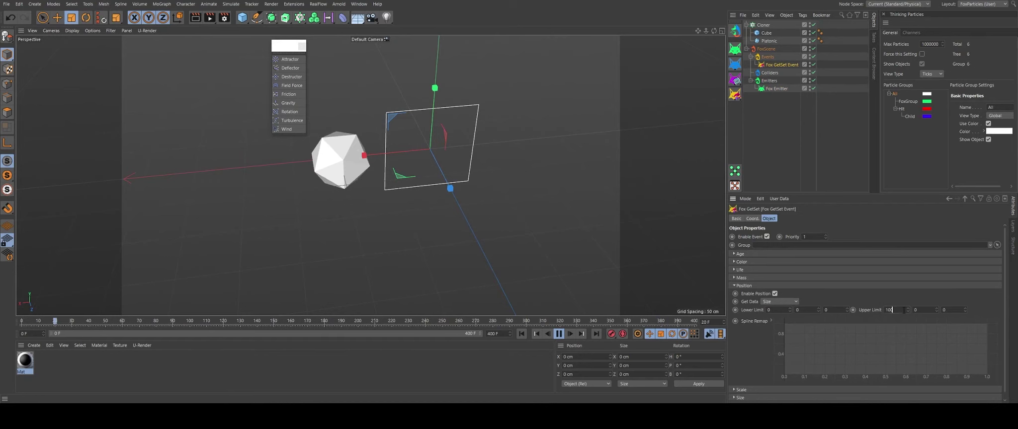
pyautogui.write('0')
pyautogui.press('Return')
pyautogui.scroll(-5, 251, 214)
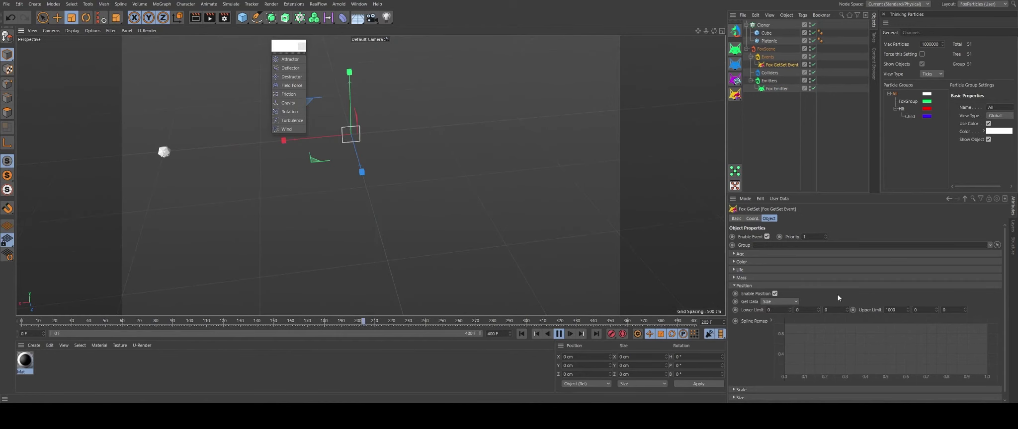
# Try different Position data sources, including Velocity
pyautogui.click(779, 301)
pyautogui.click(783, 353)
pyautogui.click(782, 302)
pyautogui.click(783, 379)
pyautogui.click(784, 302)
# Check the Fox Emitter settings, then return to the GetSet Event
pyautogui.click(776, 88)
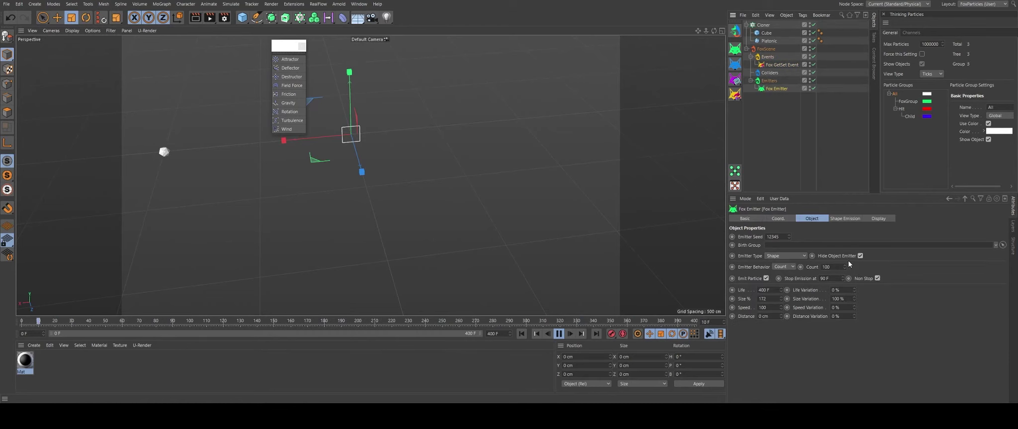
pyautogui.click(768, 65)
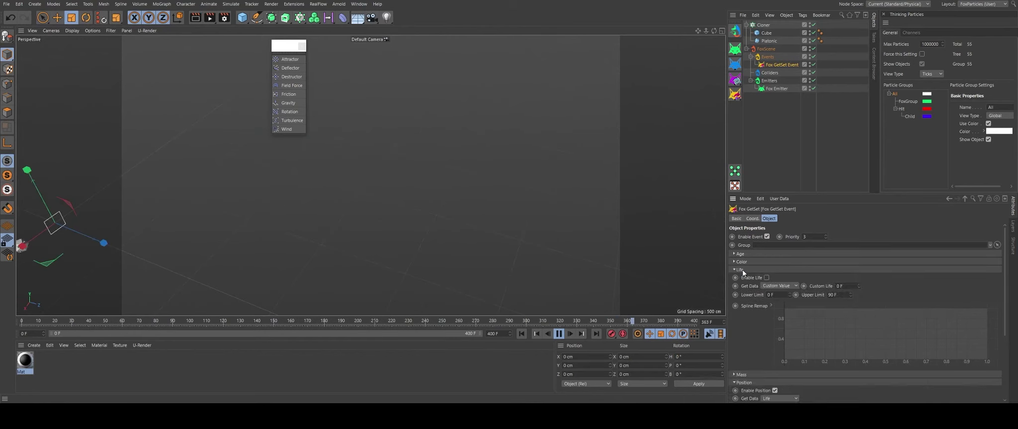
pyautogui.scroll(-1, 750, 351)
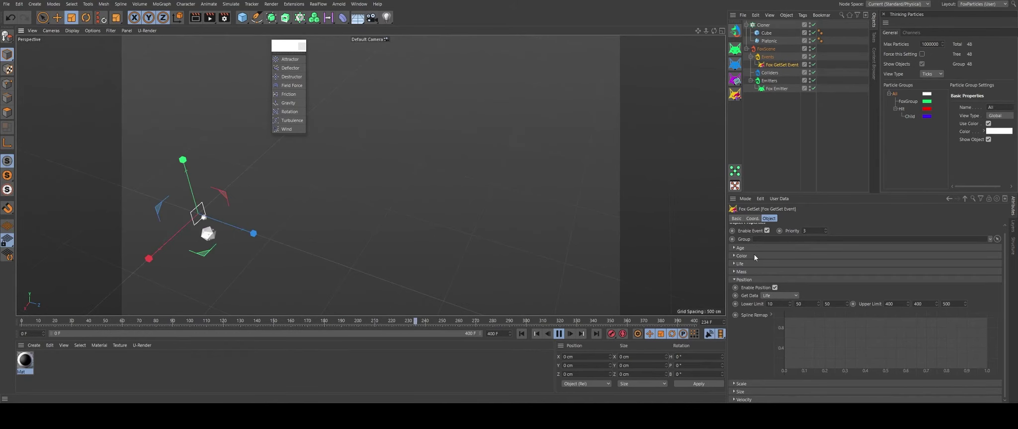
# Enable Size control in the GetSet Event with a lower limit of 10
pyautogui.click(767, 279)
pyautogui.click(762, 301)
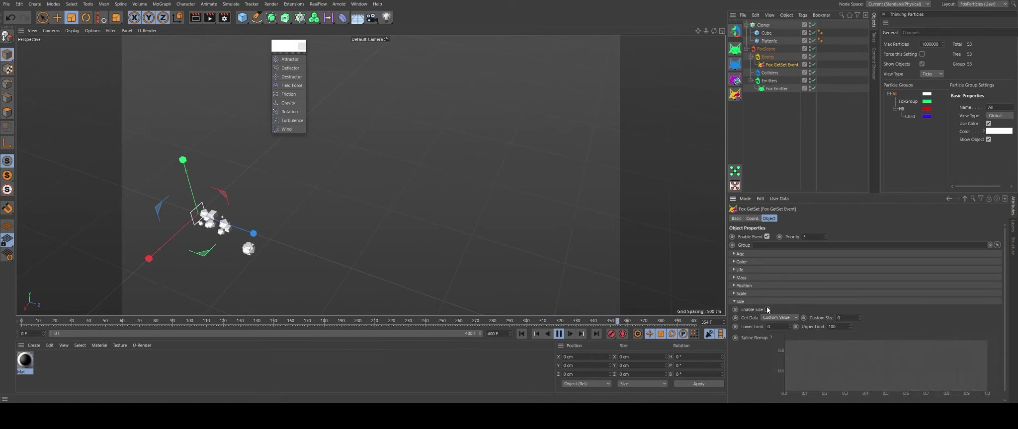
pyautogui.click(767, 309)
pyautogui.click(773, 318)
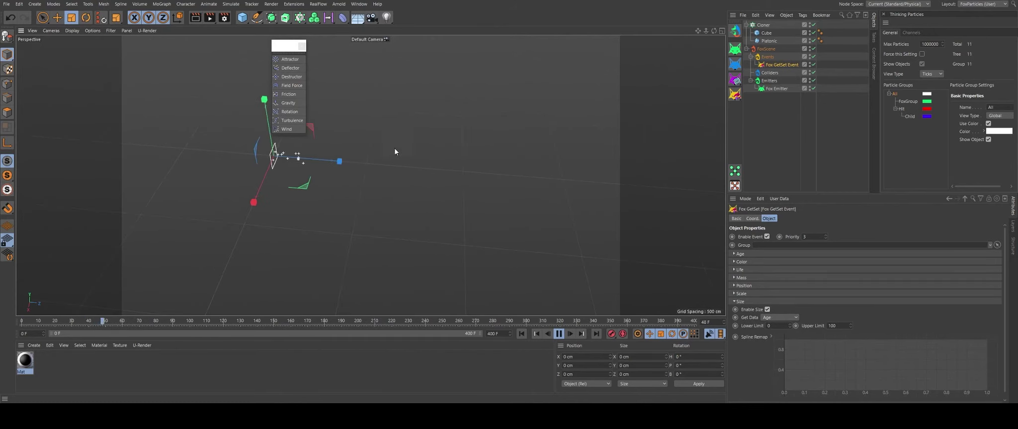
pyautogui.moveTo(309, 123)
pyautogui.keyDown('alt'); pyautogui.mouseDown()
pyautogui.moveTo(340, 192)
pyautogui.moveTo(347, 165)
pyautogui.moveTo(340, 193)
pyautogui.mouseUp(); pyautogui.keyUp('alt')
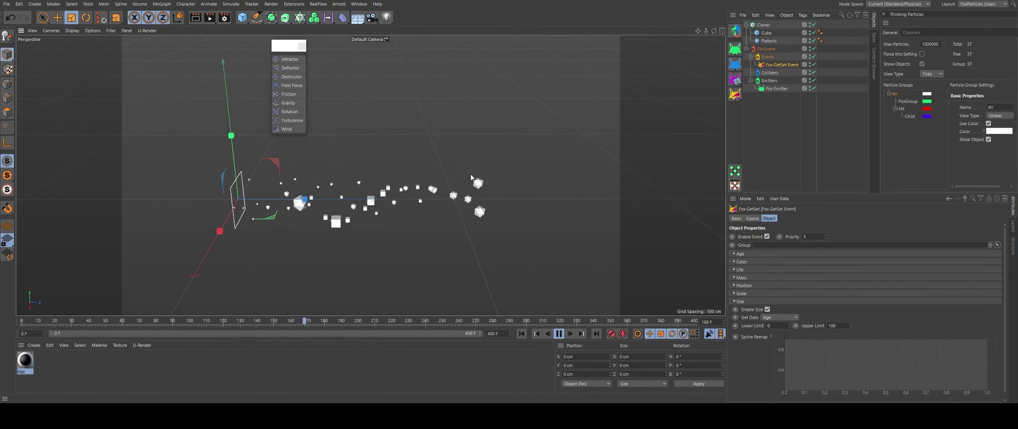
pyautogui.doubleClick(774, 326)
pyautogui.write('10')
pyautogui.press('Return')
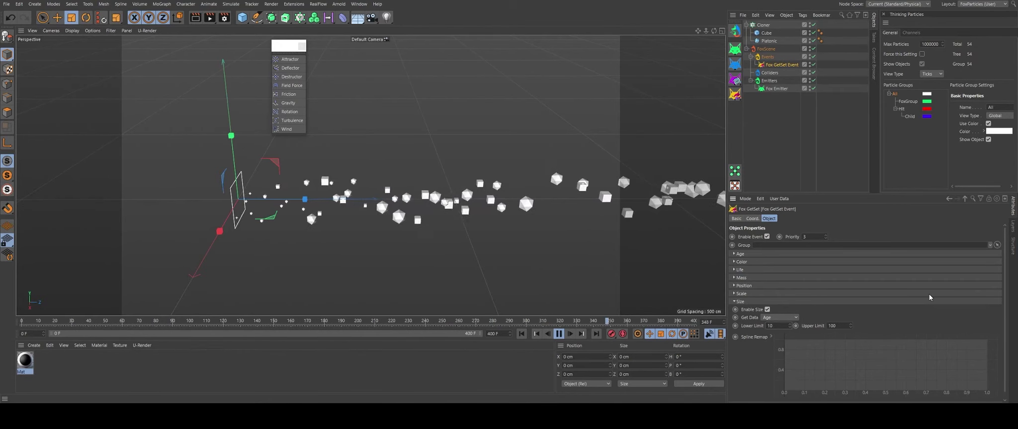
# Make the size remap curve Linear and drag its points into a peak, dip and rise
pyautogui.rightClick(842, 368)
pyautogui.click(905, 323)
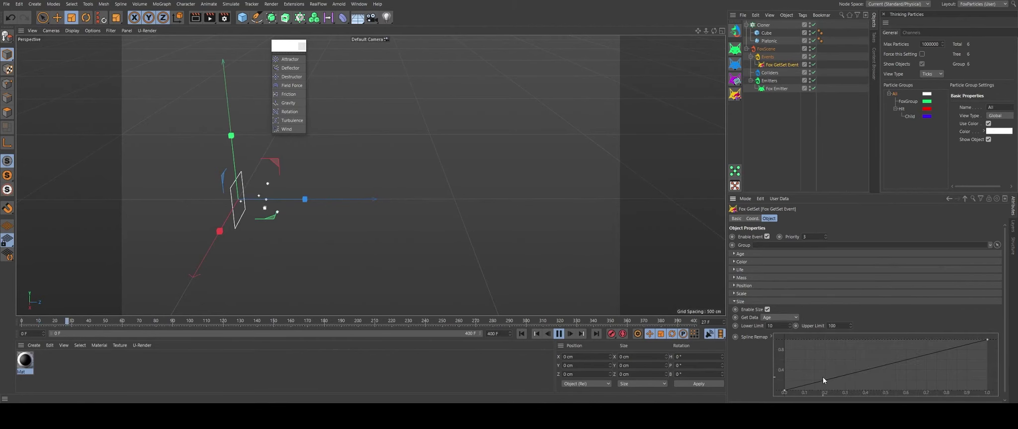
pyautogui.moveTo(822, 377)
pyautogui.mouseDown()
pyautogui.moveTo(826, 340)
pyautogui.moveTo(885, 391)
pyautogui.mouseUp()
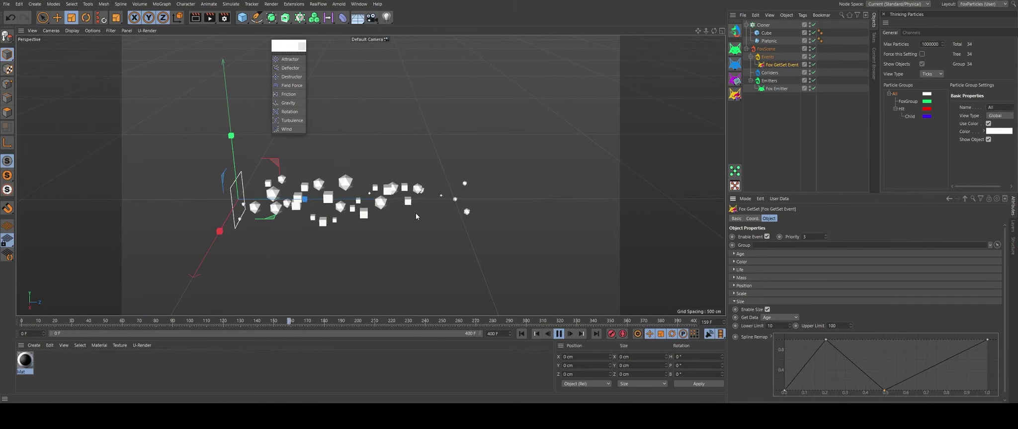
pyautogui.keyDown('alt'); pyautogui.moveTo(416, 216); pyautogui.dragTo(428, 187); pyautogui.keyUp('alt')
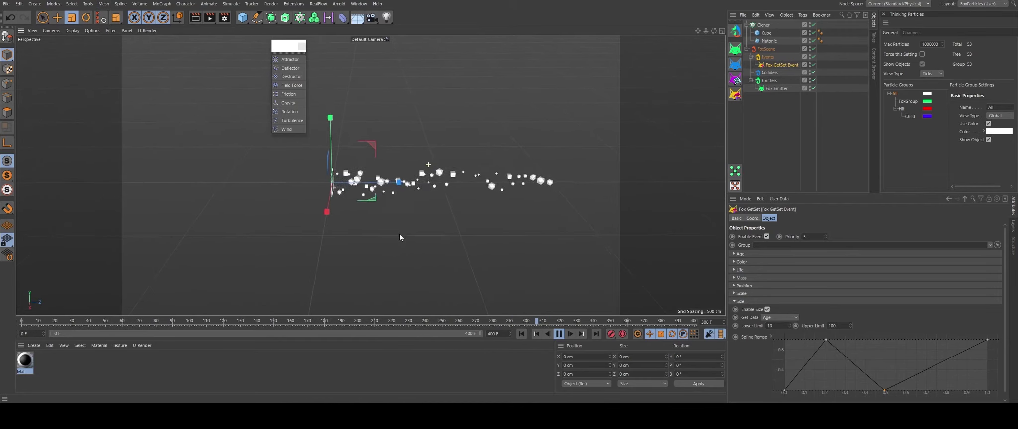
pyautogui.moveTo(399, 233)
pyautogui.keyDown('alt'); pyautogui.mouseDown()
pyautogui.moveTo(264, 232)
pyautogui.moveTo(314, 227)
pyautogui.moveTo(309, 211)
pyautogui.mouseUp(); pyautogui.keyUp('alt')
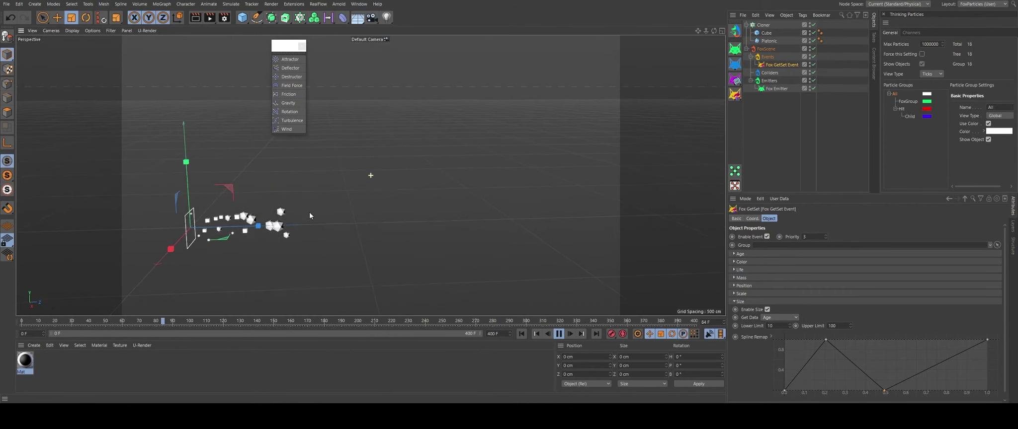
# Disable Enable Size, collapse the Size group and expand the Mass group
pyautogui.click(767, 309)
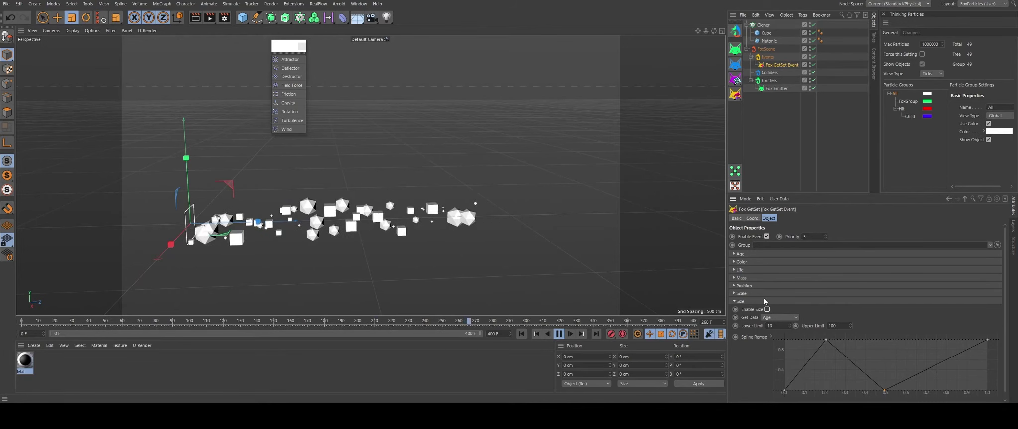
pyautogui.click(763, 301)
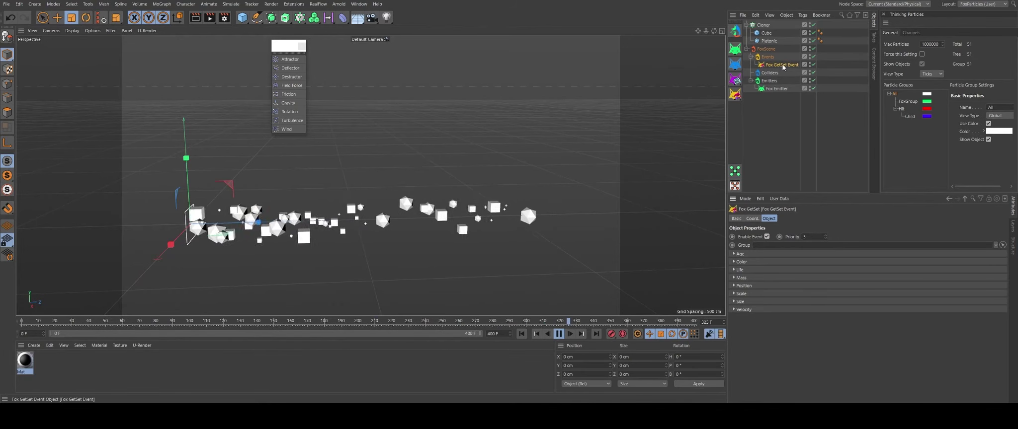
pyautogui.click(751, 277)
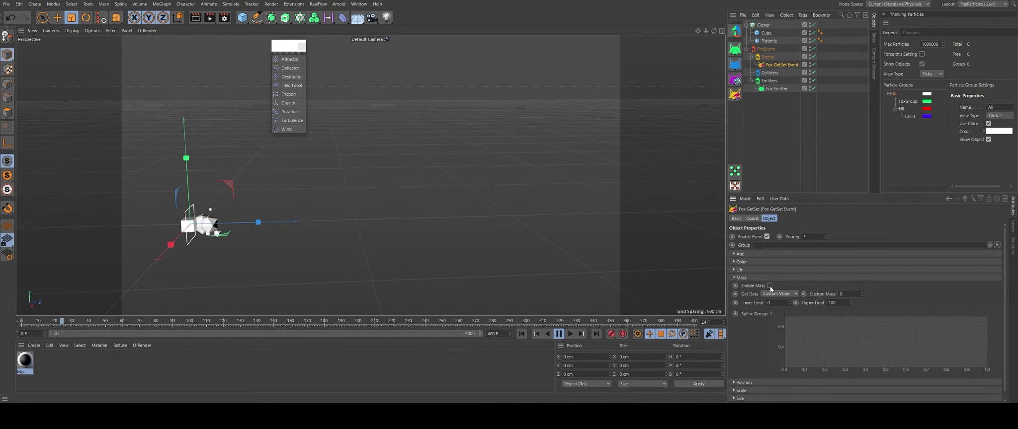
# Add Gravity and a FoxForce, linking Gravity as FoxForce's Force Object
pyautogui.click(288, 103)
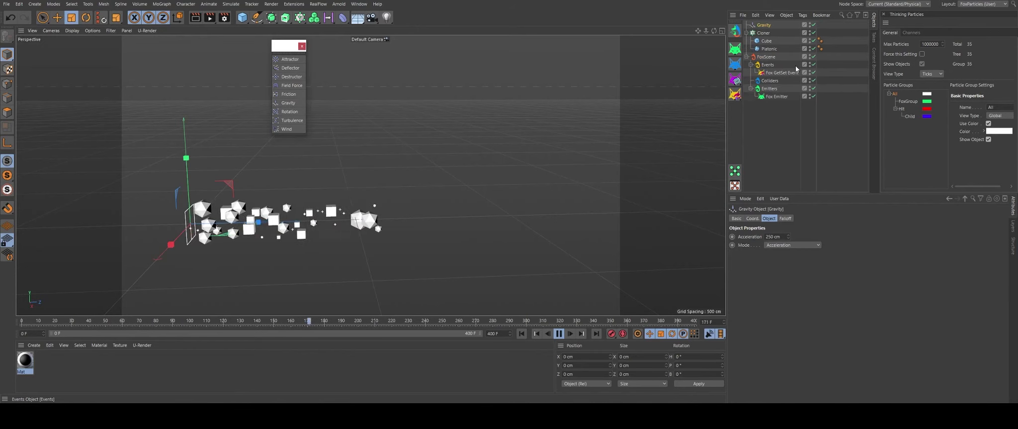
pyautogui.moveTo(735, 78)
pyautogui.mouseDown()
pyautogui.moveTo(758, 87)
pyautogui.moveTo(753, 97)
pyautogui.mouseUp()
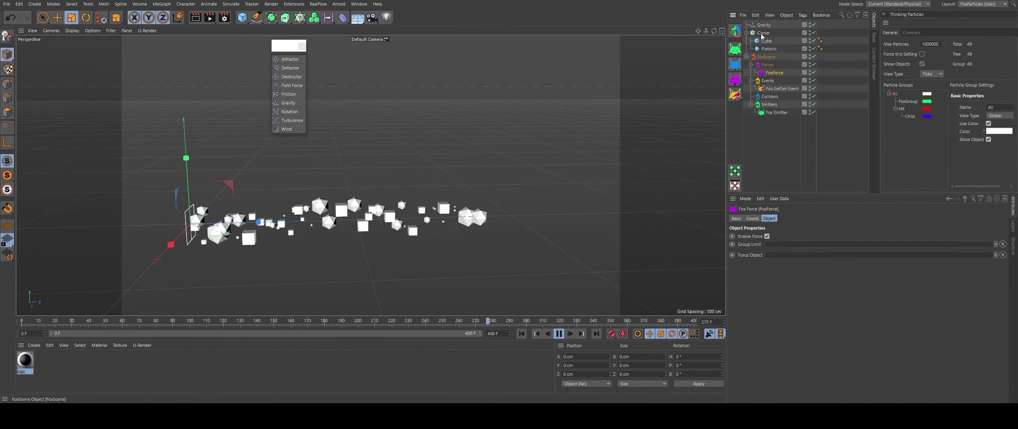
pyautogui.moveTo(763, 25); pyautogui.dragTo(826, 199)
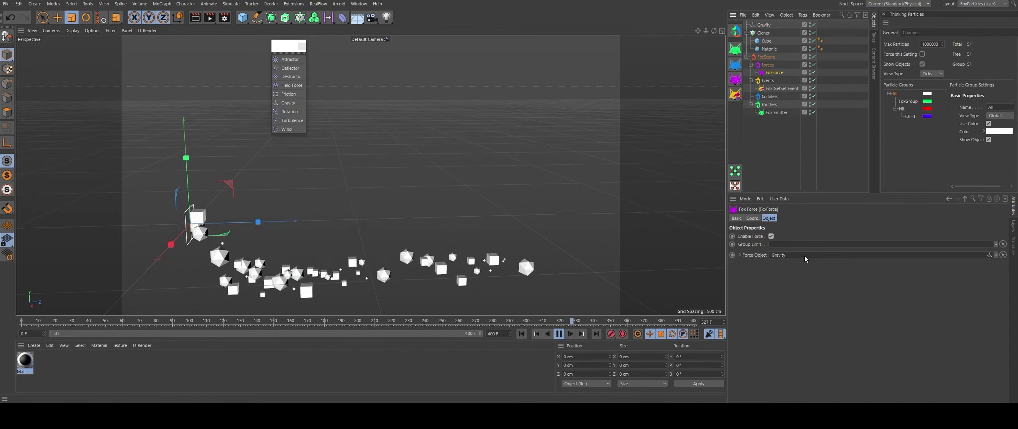
pyautogui.moveTo(338, 256)
pyautogui.keyDown('alt'); pyautogui.mouseDown()
pyautogui.moveTo(405, 164)
pyautogui.moveTo(358, 202)
pyautogui.mouseUp(); pyautogui.keyUp('alt')
pyautogui.doubleClick(778, 254)
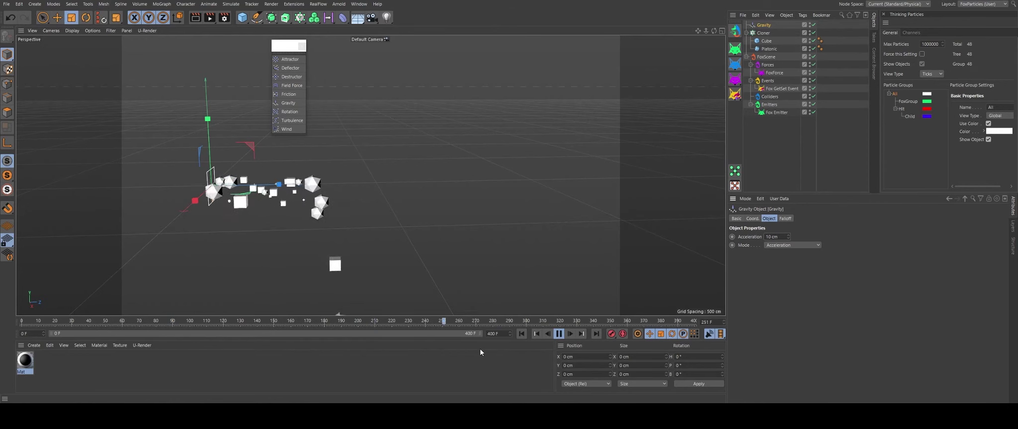
# Set the GetSet Mass data source to Age, then delete the Gravity object
pyautogui.click(781, 88)
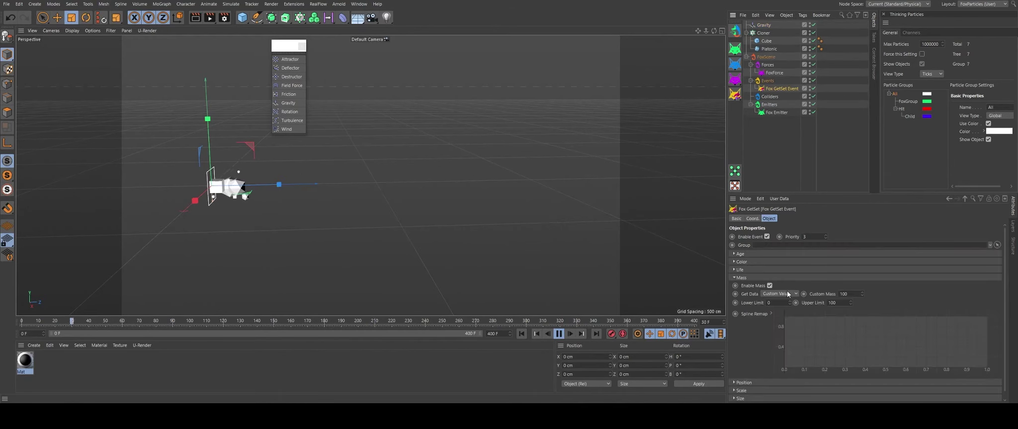
pyautogui.click(777, 309)
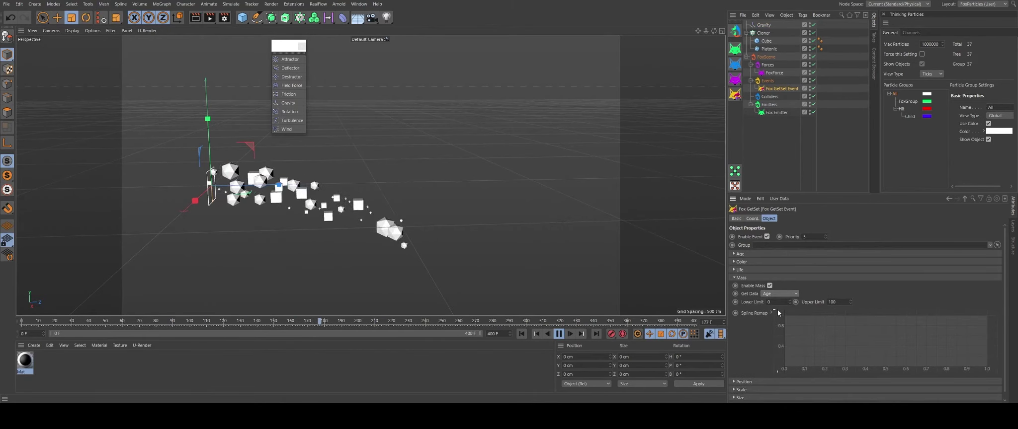
pyautogui.click(760, 25)
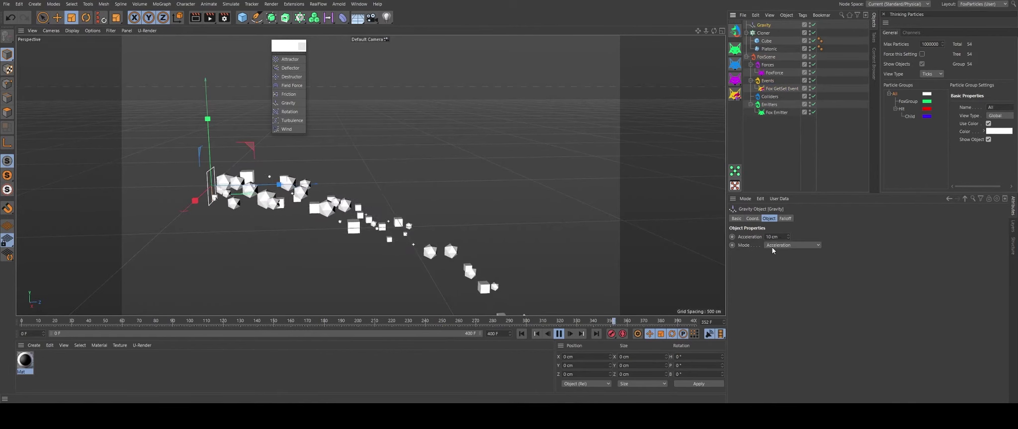
pyautogui.press('Escape')
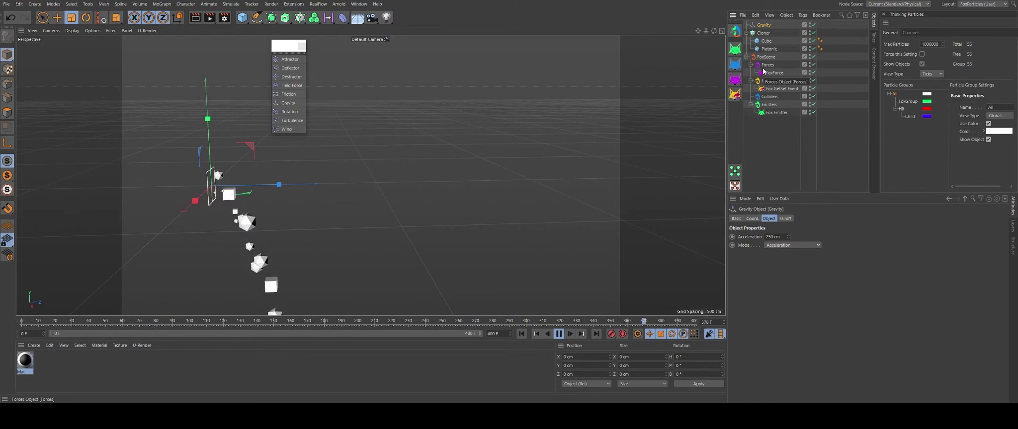
pyautogui.press('Delete')
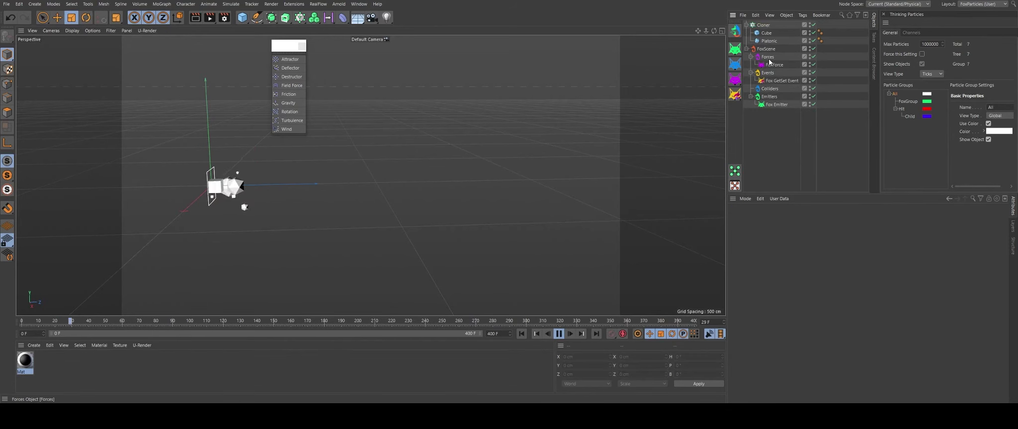
# Set GetSet Mass to Custom Value, collapse Mass, and show the Fox event types
pyautogui.click(782, 80)
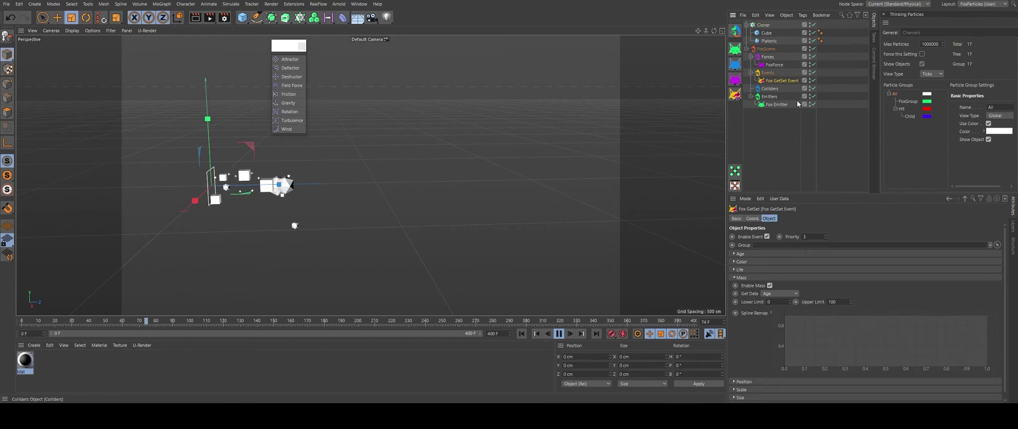
pyautogui.click(779, 293)
pyautogui.click(775, 301)
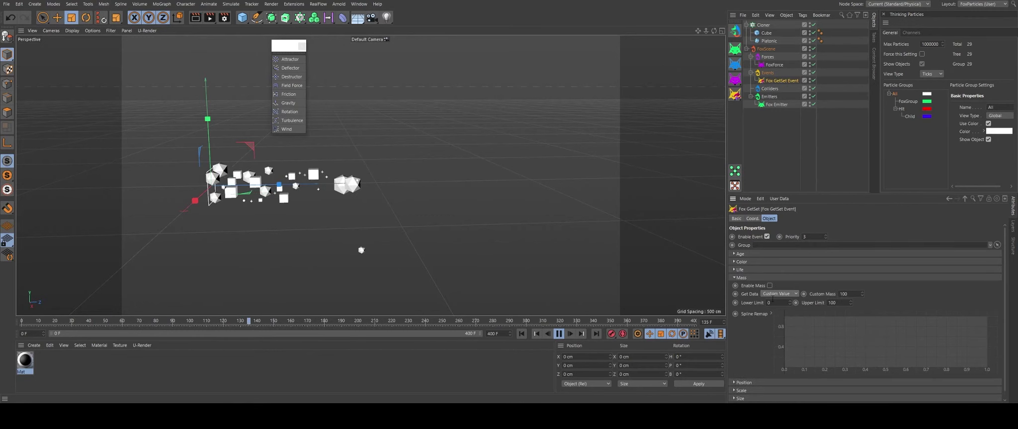
pyautogui.click(752, 277)
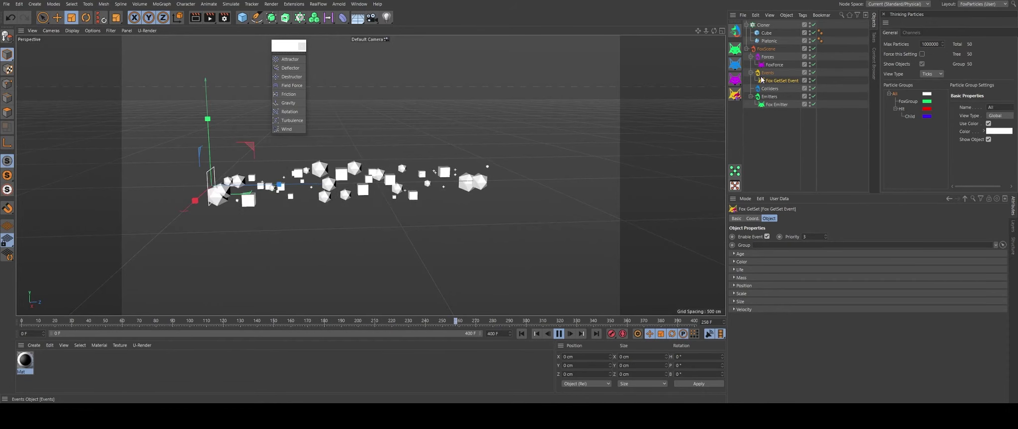
pyautogui.click(736, 96)
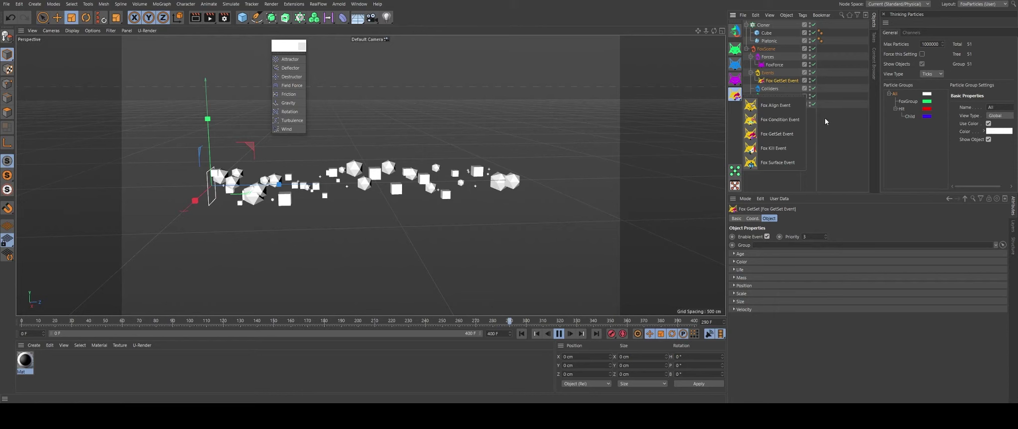
# Add a Turbulence object and link it as FoxForce's Force Object
pyautogui.click(774, 64)
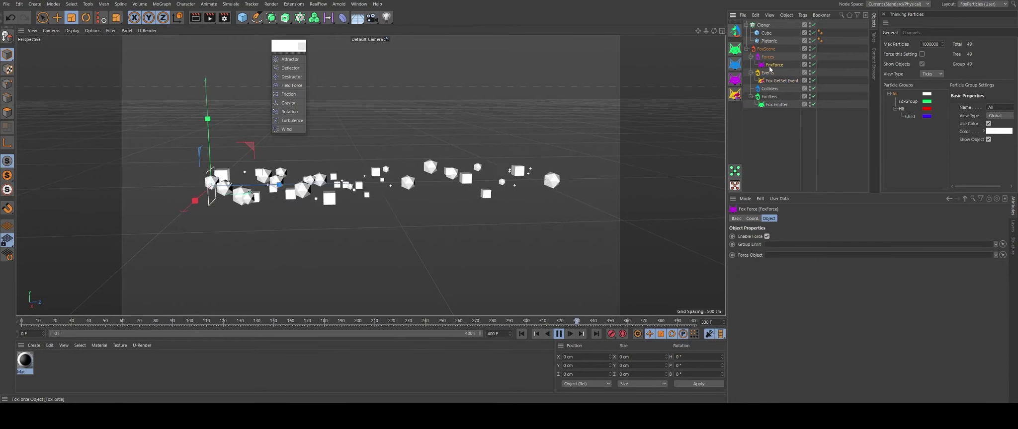
pyautogui.click(292, 120)
pyautogui.moveTo(773, 74); pyautogui.dragTo(778, 34)
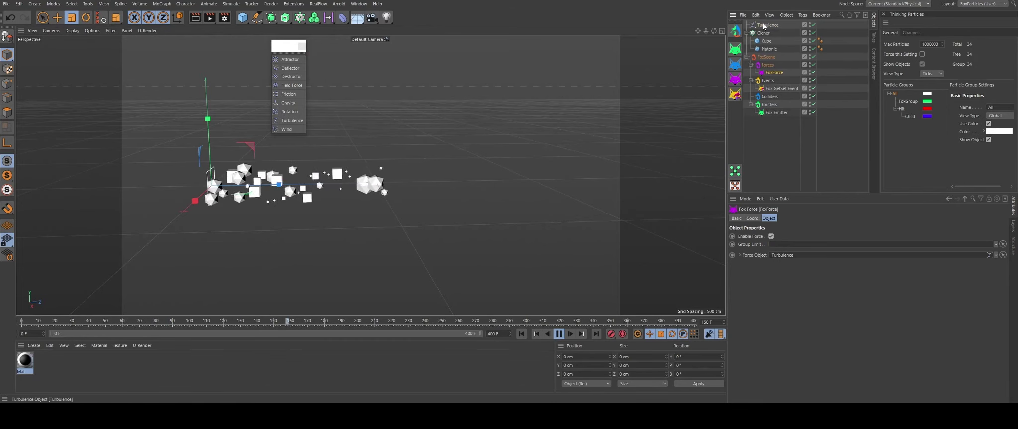
# Give the Turbulence 31.65 % Scale and 20 cm Strength
pyautogui.click(763, 25)
pyautogui.click(794, 245)
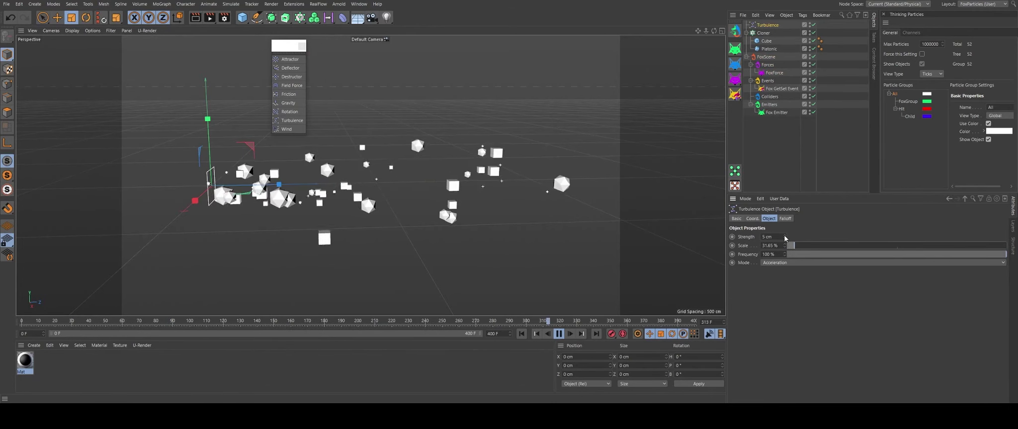
pyautogui.click(783, 237)
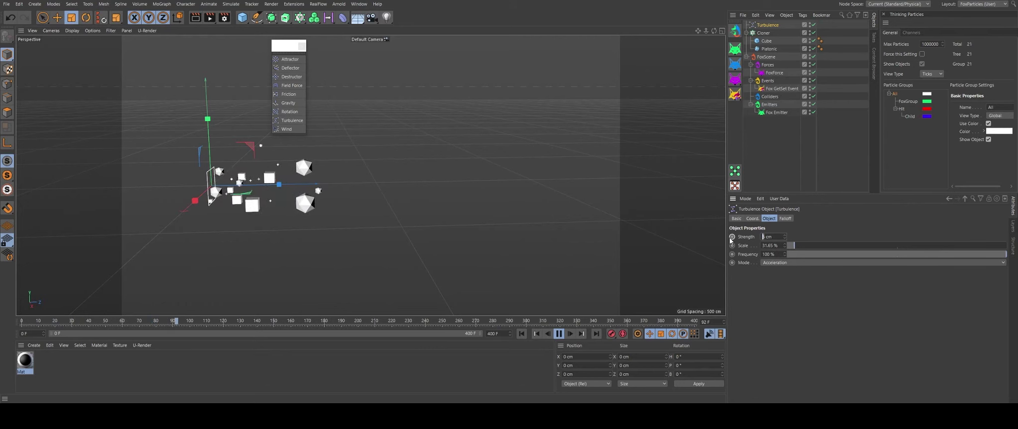
pyautogui.write('20')
pyautogui.press('Return')
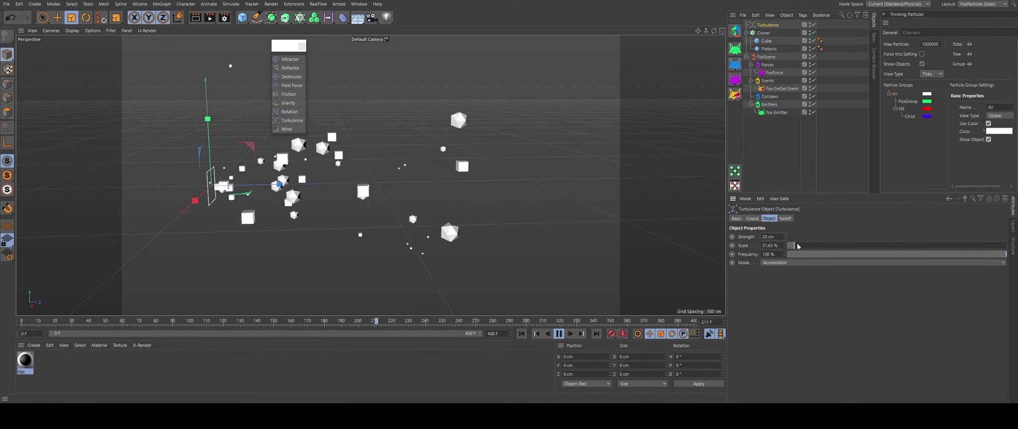
pyautogui.moveTo(416, 133)
pyautogui.keyDown('alt'); pyautogui.mouseDown()
pyautogui.moveTo(388, 208)
pyautogui.moveTo(362, 233)
pyautogui.moveTo(261, 244)
pyautogui.moveTo(414, 240)
pyautogui.moveTo(329, 245)
pyautogui.moveTo(343, 248)
pyautogui.mouseUp(); pyautogui.keyUp('alt')
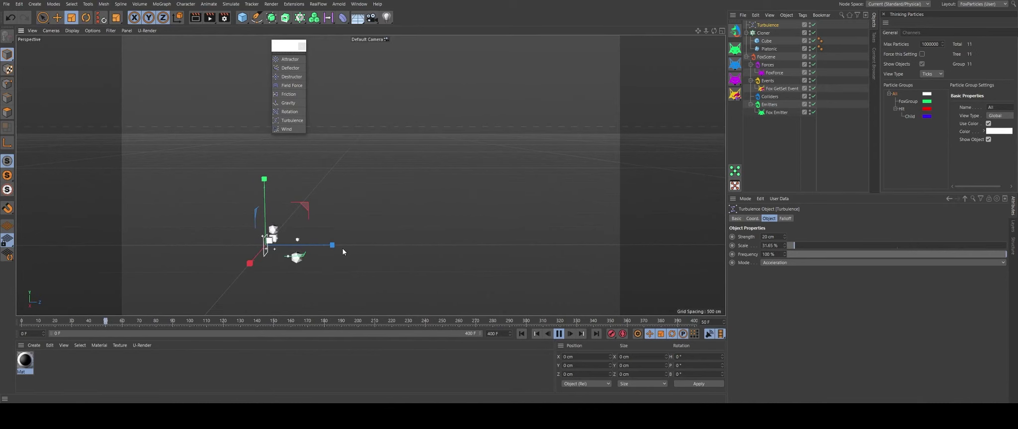
# Switch the Cloner's Instance Mode to Multi-Instance and show the Fox events list
pyautogui.click(763, 33)
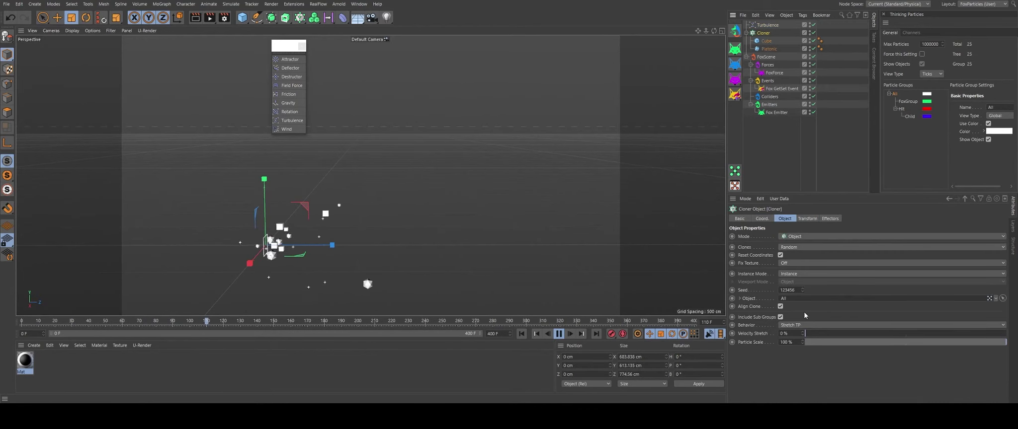
pyautogui.click(801, 273)
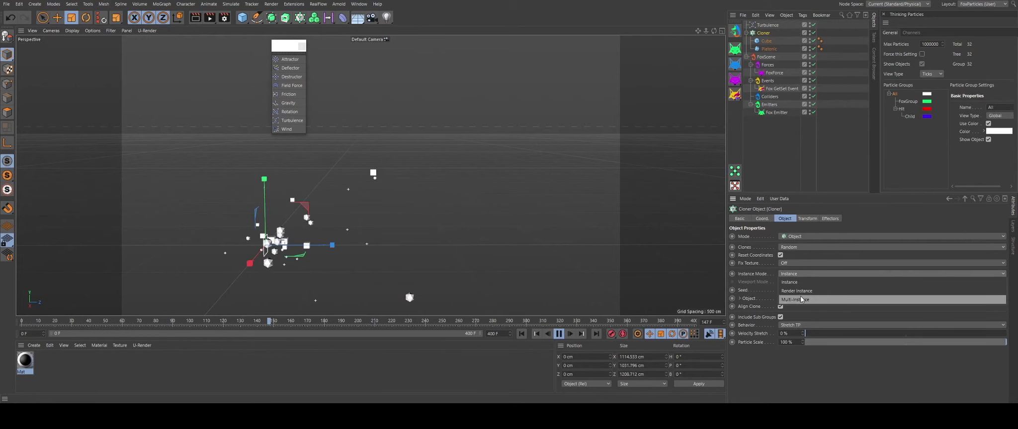
pyautogui.click(801, 300)
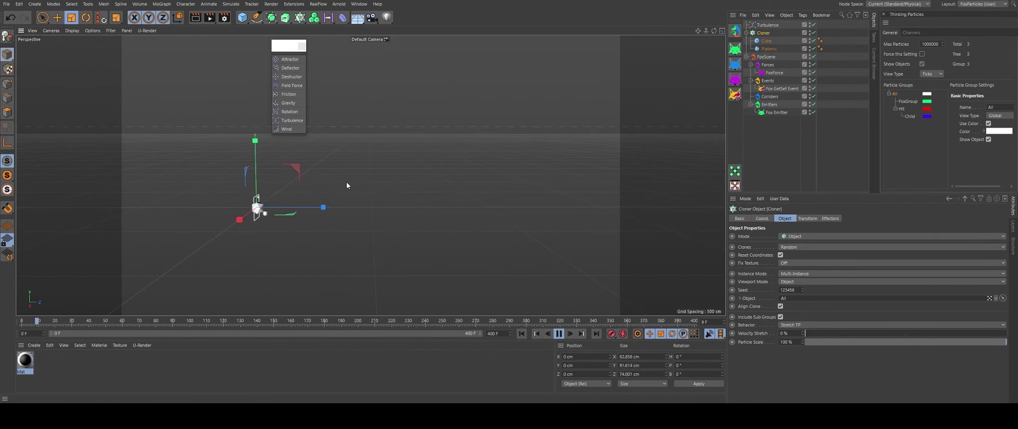
pyautogui.click(735, 95)
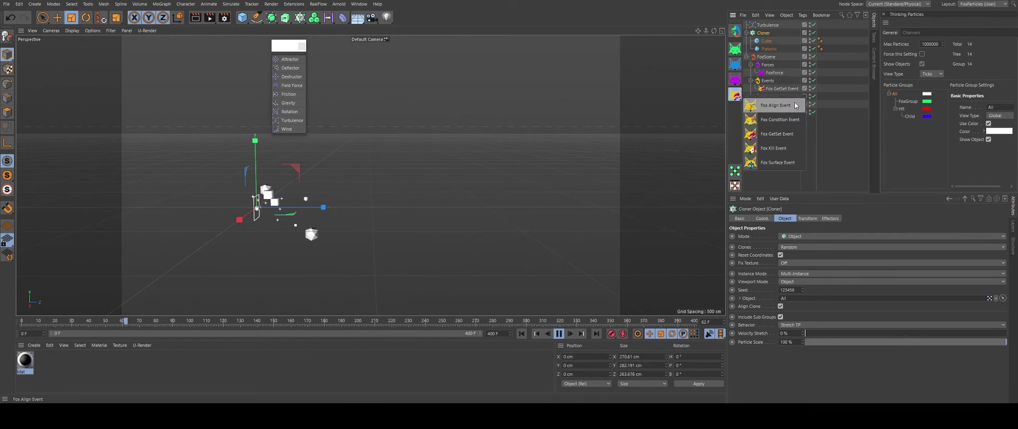
# Add a Fox Align Event, toggle it off and on, and delete the Platonic from the Cloner
pyautogui.click(794, 105)
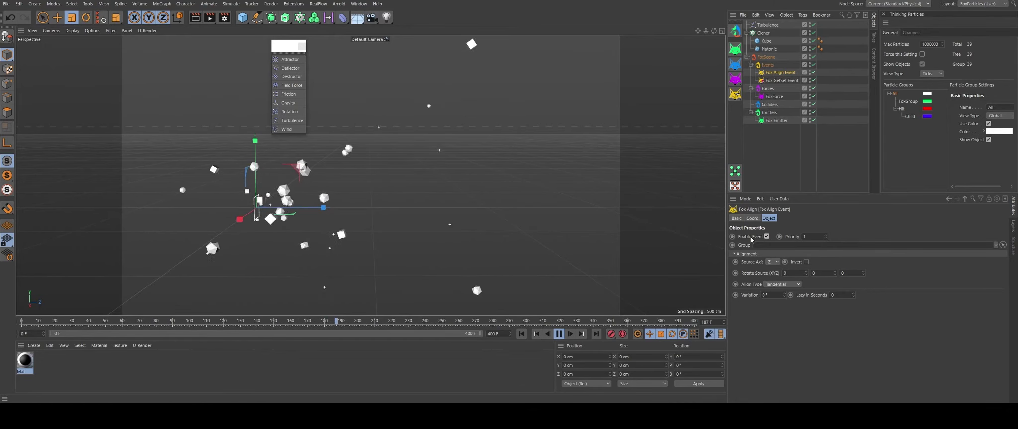
pyautogui.click(766, 237)
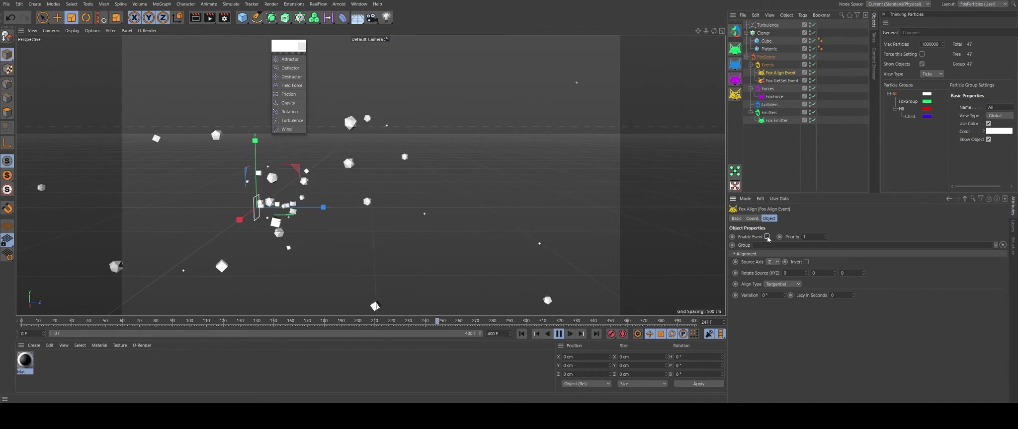
pyautogui.click(766, 237)
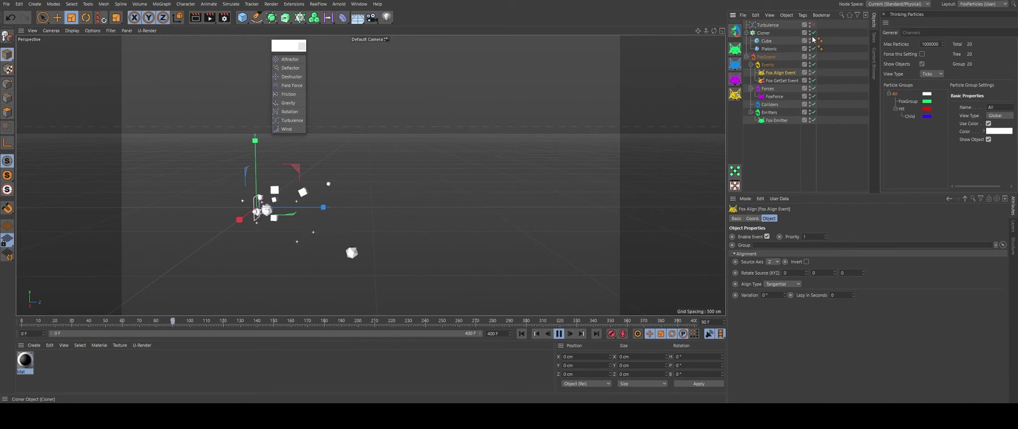
pyautogui.click(768, 48)
pyautogui.press('Delete')
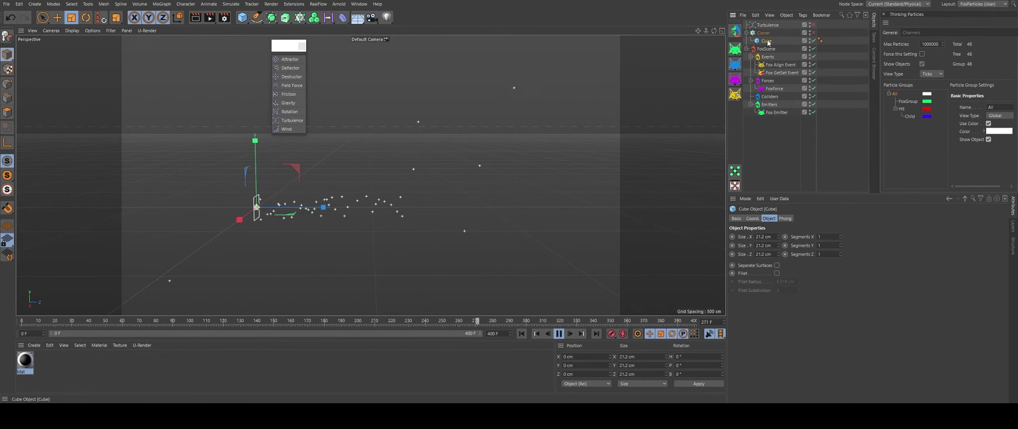
# Replace the Cloner's Cube with a new Cone that has a narrower bottom radius
pyautogui.press('Delete')
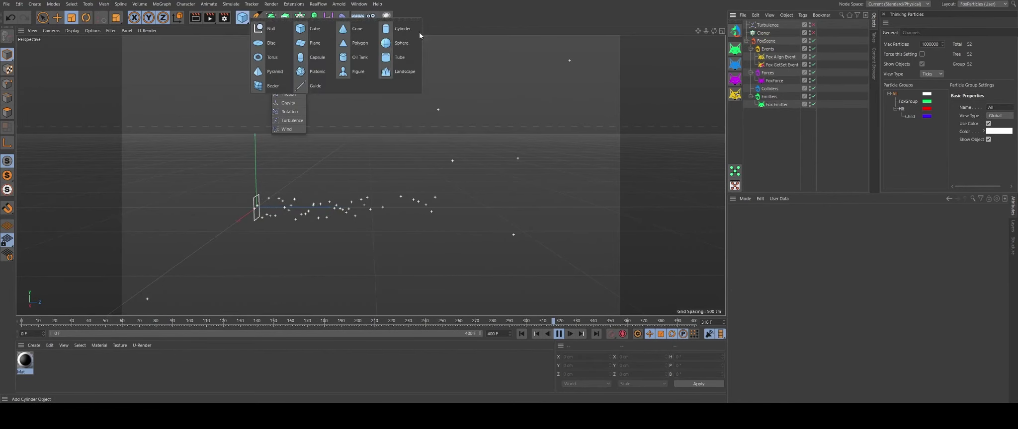
pyautogui.moveTo(240, 18); pyautogui.dragTo(356, 29)
pyautogui.moveTo(251, 231); pyautogui.dragTo(253, 231)
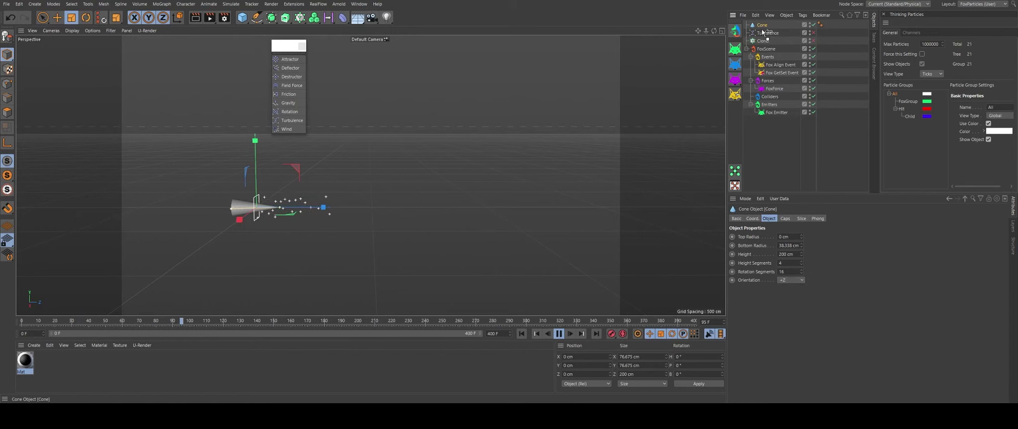
# Enable the Cloner, scale the cone to about a third, and turn Turbulence on
pyautogui.click(814, 33)
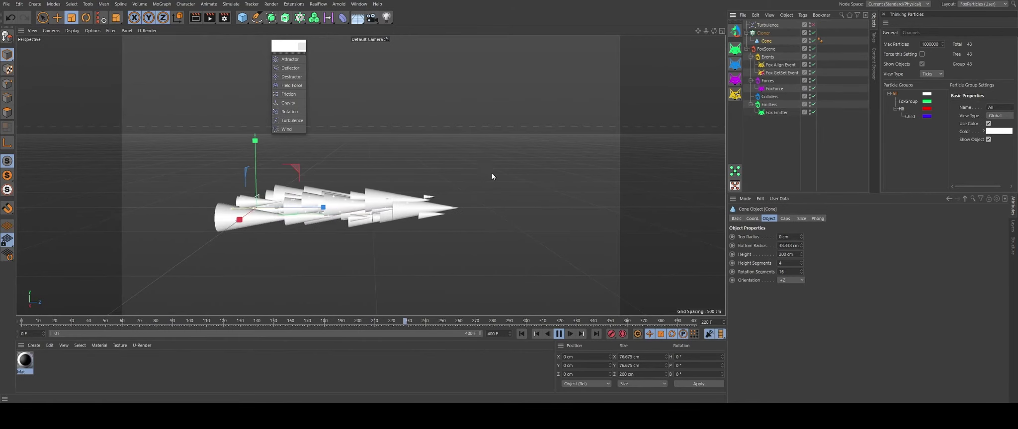
pyautogui.moveTo(491, 174); pyautogui.dragTo(298, 204)
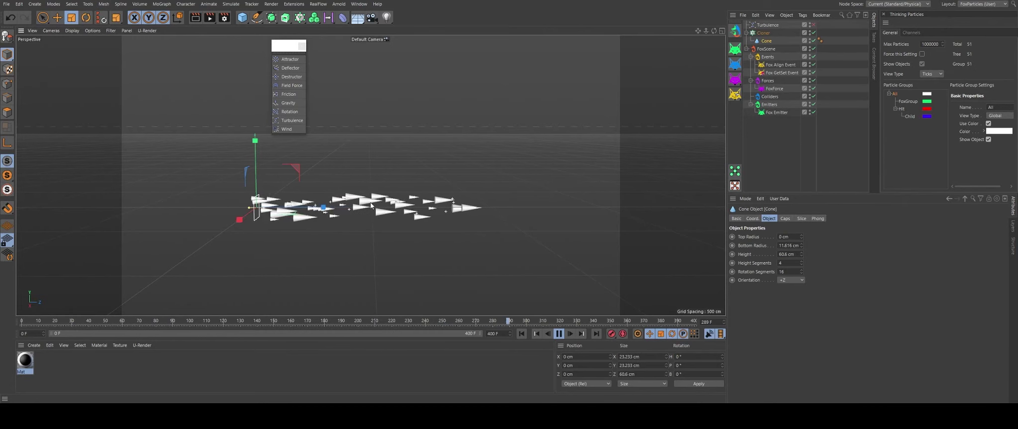
pyautogui.click(813, 24)
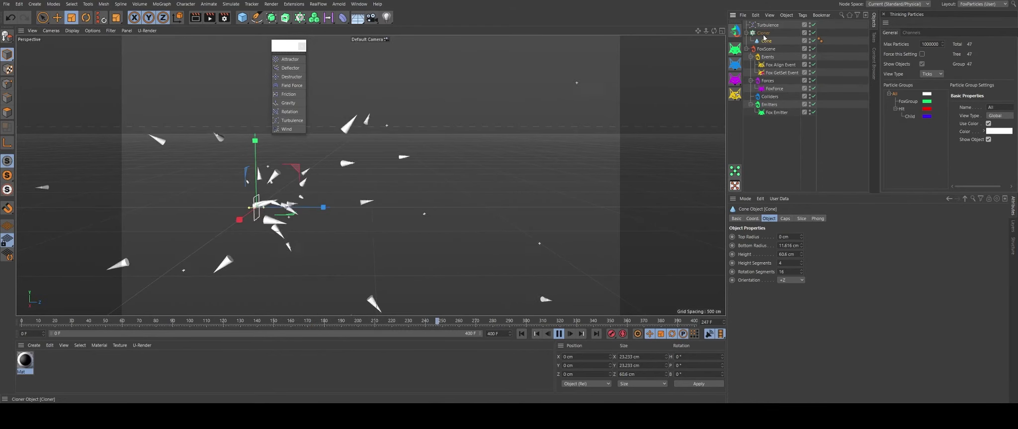
# In Fox Align Event, try Source Axis X, return to Z, and turn off Invert
pyautogui.click(781, 65)
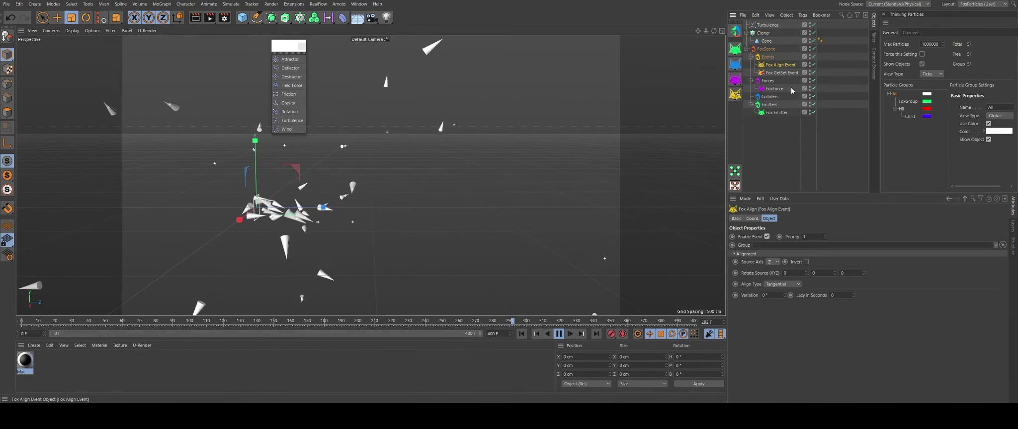
pyautogui.click(772, 262)
pyautogui.click(769, 270)
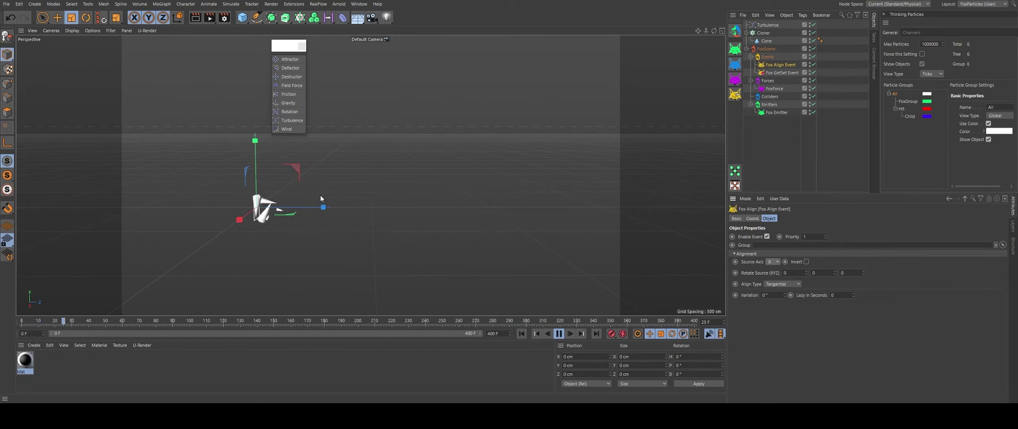
pyautogui.click(772, 262)
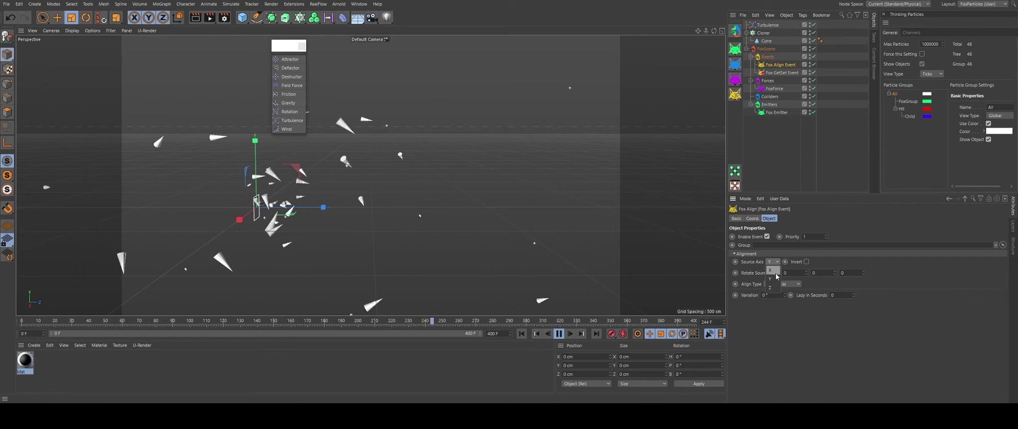
pyautogui.click(773, 288)
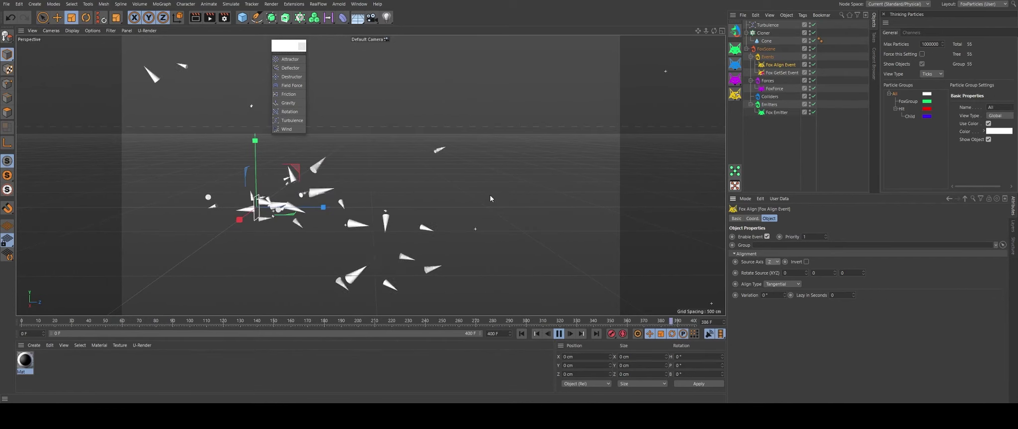
pyautogui.click(806, 262)
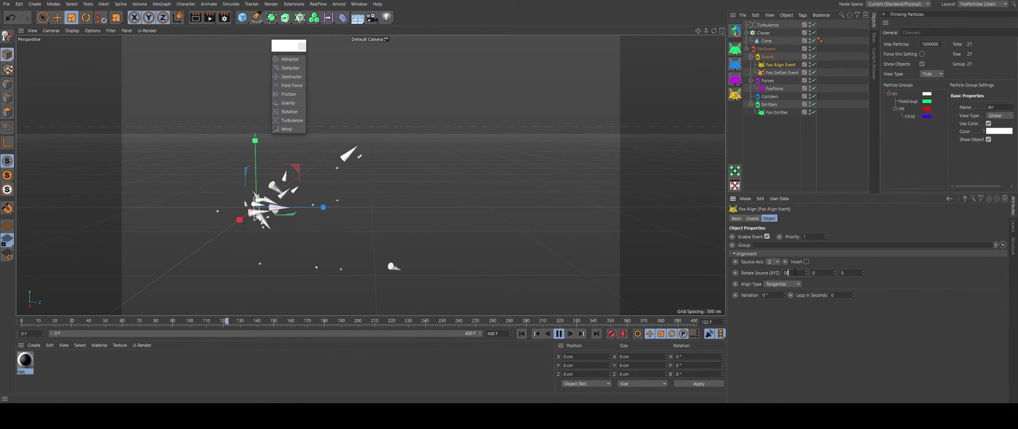
# Test a Rotate Source X of 180°, then reset it to 0
pyautogui.write('0')
pyautogui.press('Return')
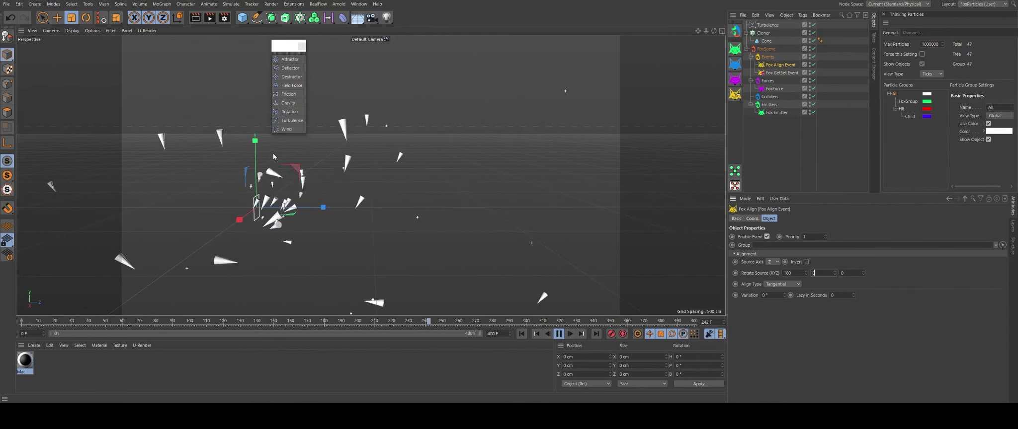
pyautogui.moveTo(805, 273); pyautogui.dragTo(811, 307)
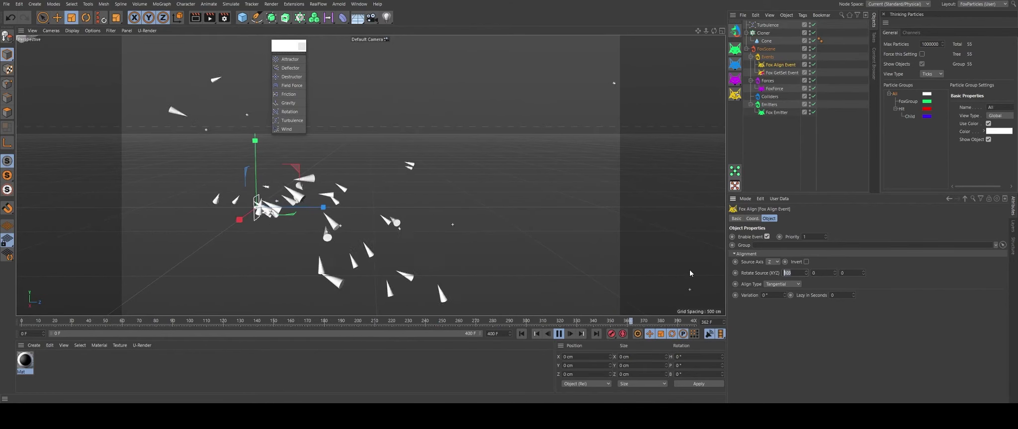
pyautogui.write('0')
pyautogui.press('Return')
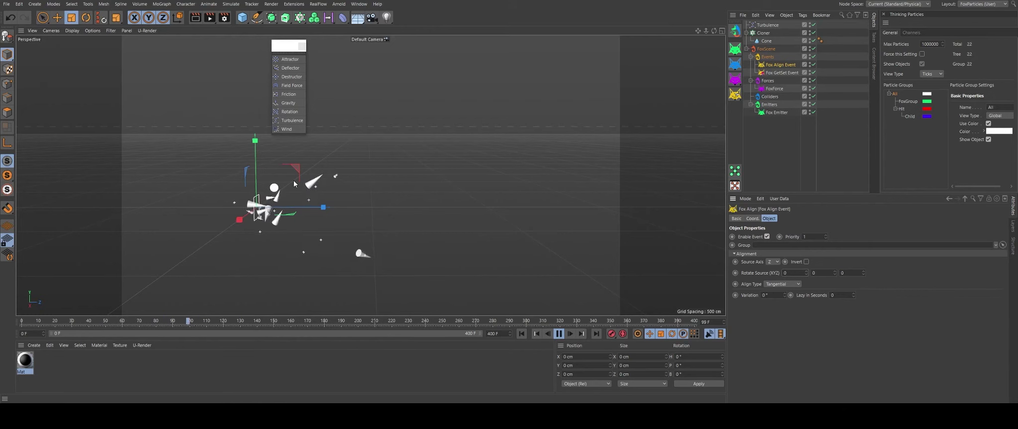
# Try Fox Align Types Random, World X, World Z, then User Defined
pyautogui.click(791, 284)
pyautogui.click(774, 301)
pyautogui.click(793, 284)
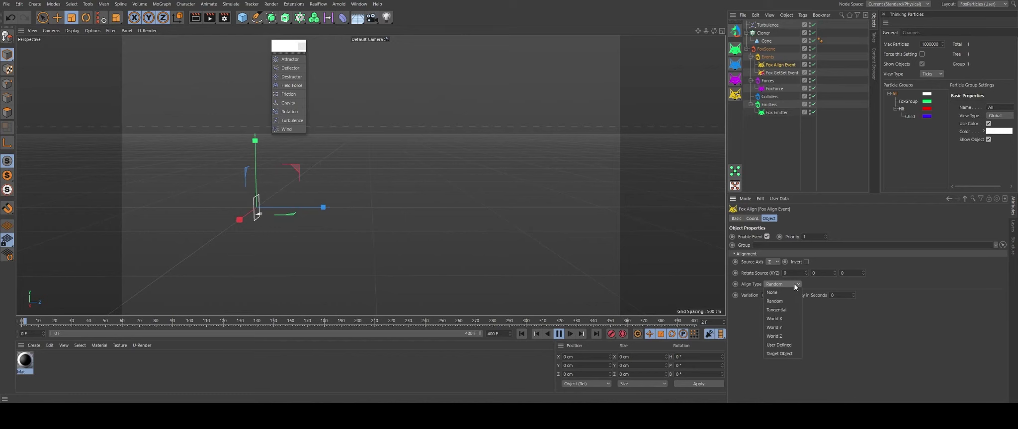
pyautogui.click(782, 321)
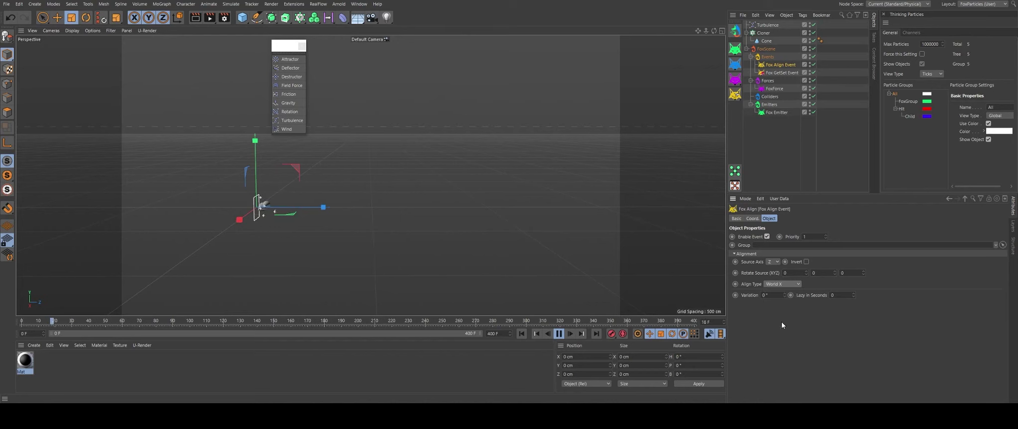
pyautogui.click(781, 285)
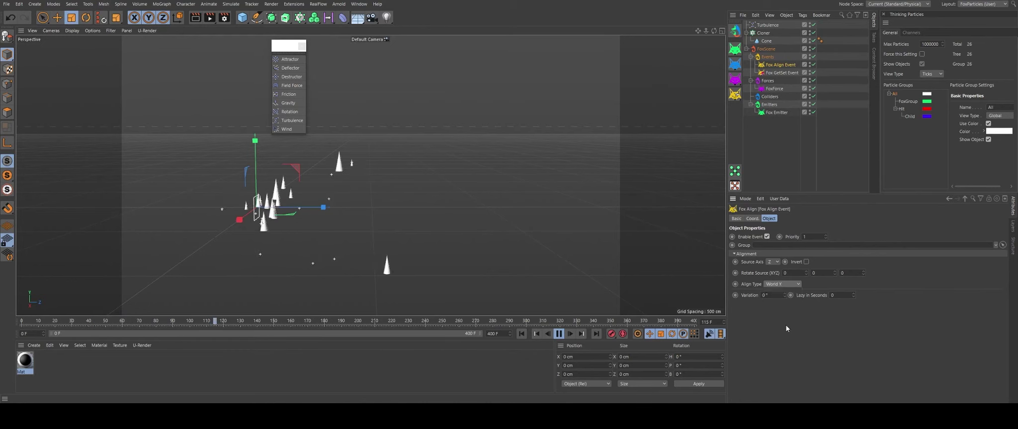
pyautogui.click(782, 283)
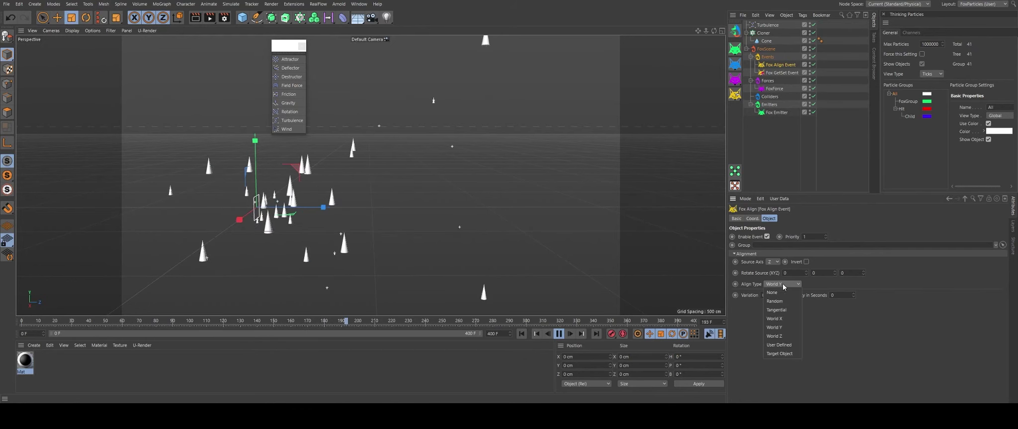
pyautogui.click(778, 336)
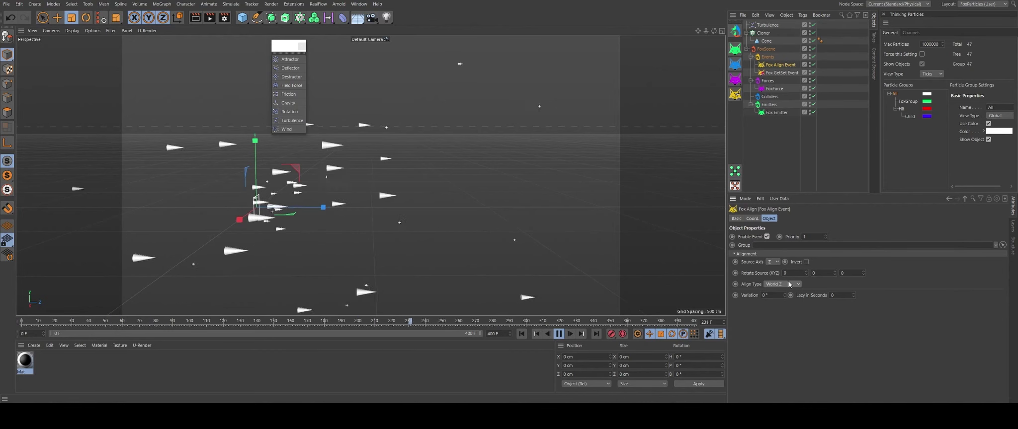
pyautogui.click(788, 284)
pyautogui.click(791, 345)
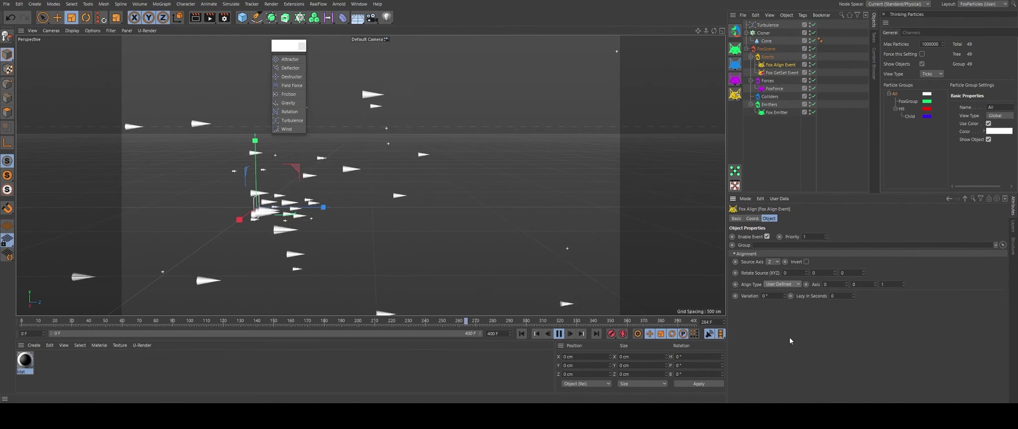
# Edit the User Defined axis components, then set Align Type to Target Object
pyautogui.doubleClick(884, 285)
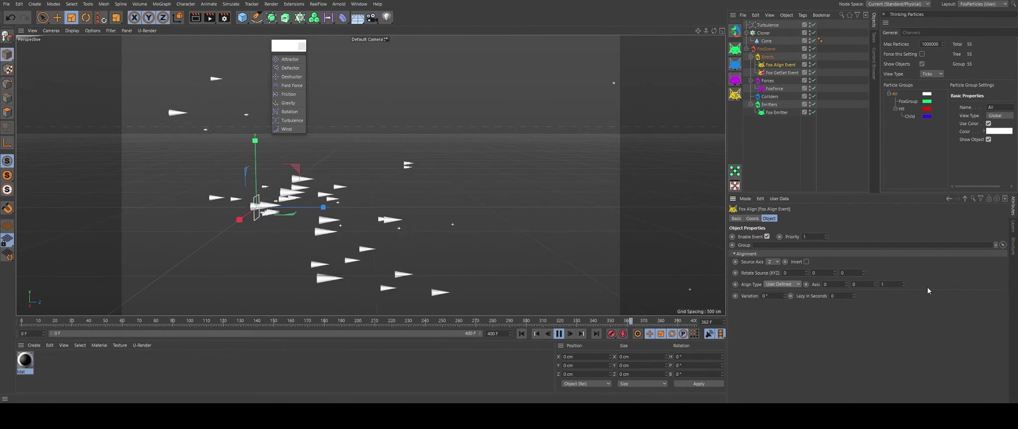
pyautogui.write('0')
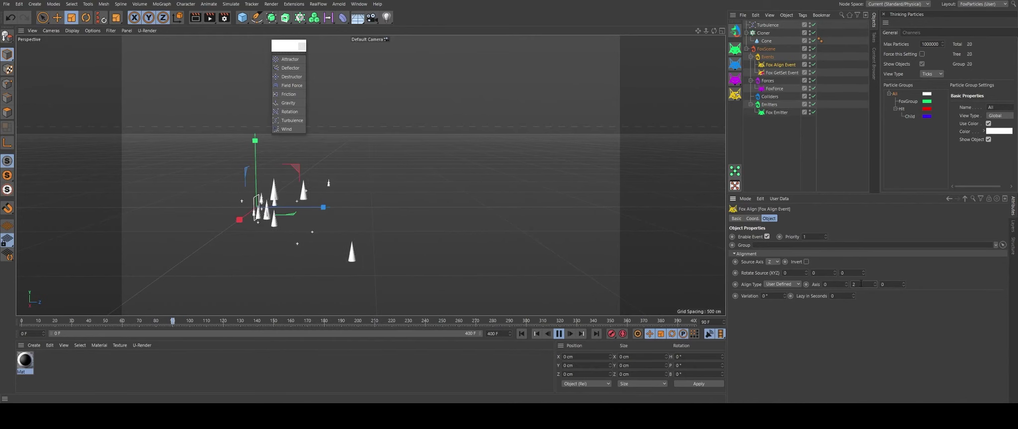
pyautogui.press('Return')
pyautogui.doubleClick(829, 285)
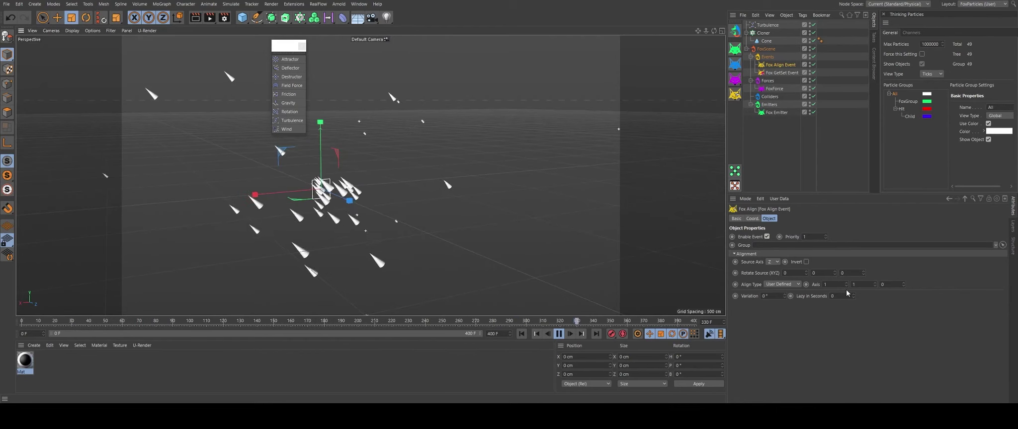
pyautogui.click(782, 284)
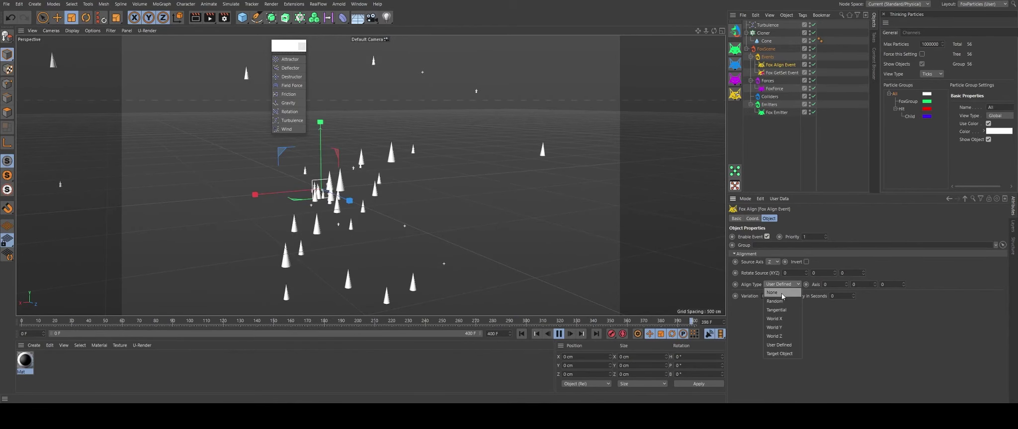
pyautogui.click(789, 354)
pyautogui.keyDown('alt'); pyautogui.moveTo(220, 167); pyautogui.dragTo(361, 212); pyautogui.keyUp('alt')
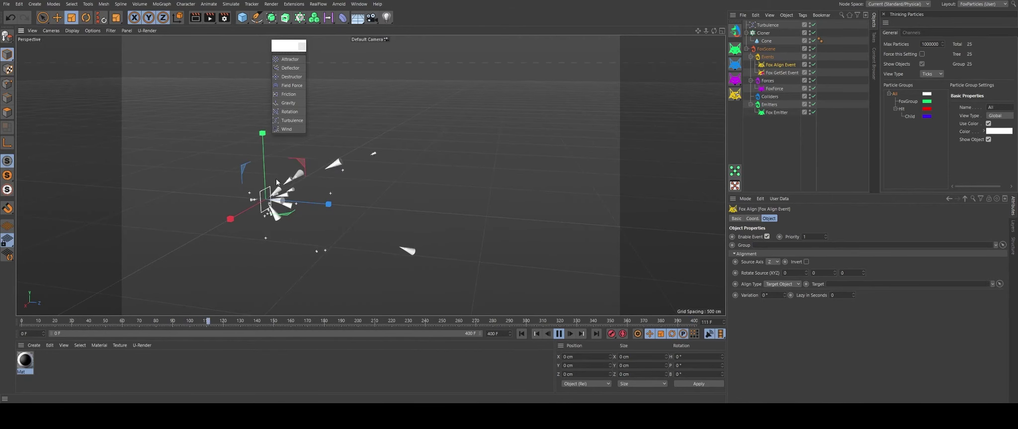
# Add a Sphere to serve as the Fox Align Event's target
pyautogui.click(242, 18)
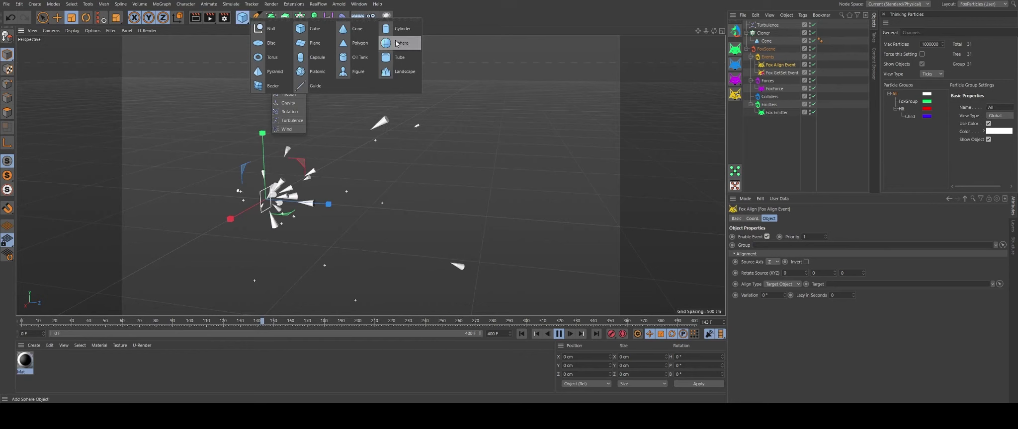
pyautogui.click(396, 43)
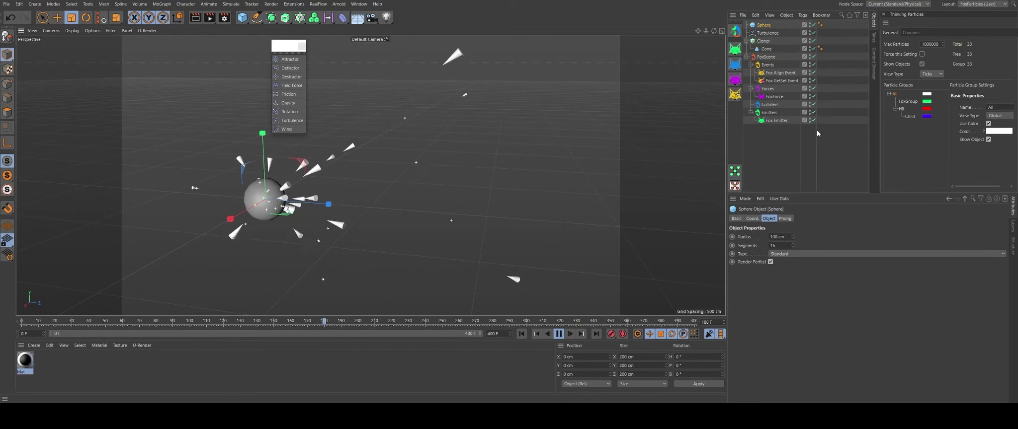
pyautogui.click(780, 73)
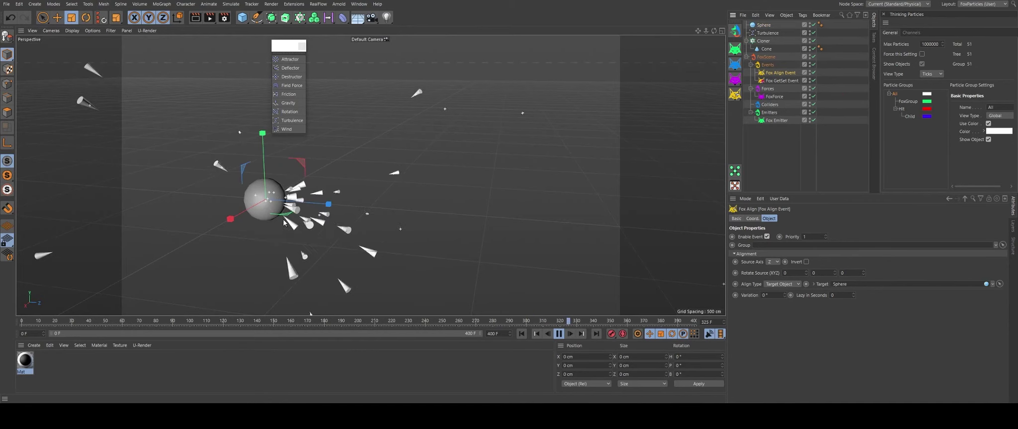
# Move the Sphere along Z to about 906 cm and watch the cones point toward it
pyautogui.moveTo(328, 203); pyautogui.dragTo(511, 199)
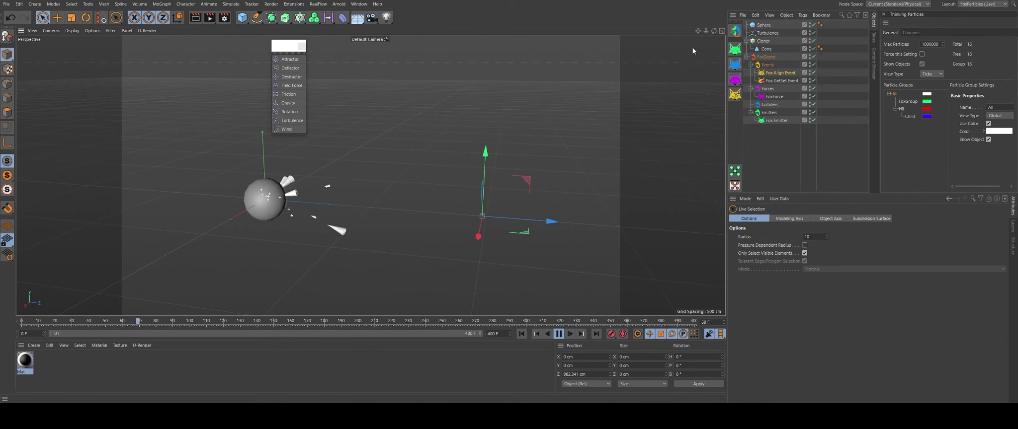
pyautogui.click(763, 28)
pyautogui.moveTo(314, 208)
pyautogui.mouseDown()
pyautogui.moveTo(354, 257)
pyautogui.moveTo(465, 251)
pyautogui.mouseUp()
pyautogui.keyDown('alt'); pyautogui.moveTo(197, 175); pyautogui.dragTo(355, 170); pyautogui.keyUp('alt')
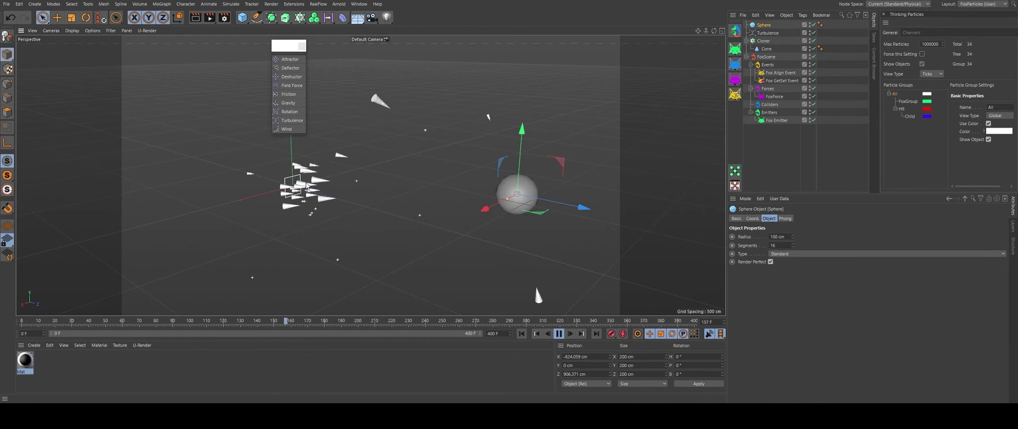
pyautogui.moveTo(312, 186)
pyautogui.keyDown('alt'); pyautogui.mouseDown()
pyautogui.moveTo(353, 185)
pyautogui.moveTo(323, 191)
pyautogui.mouseUp(); pyautogui.keyUp('alt')
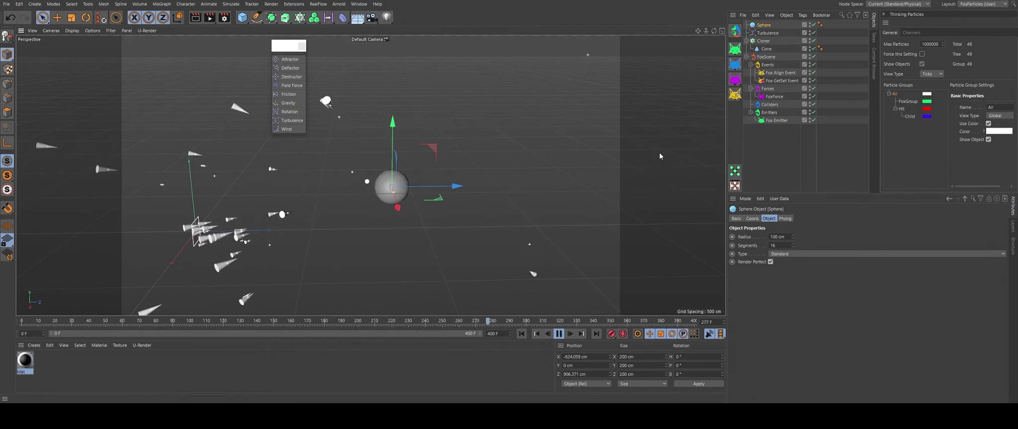
# Reduce the Fox Align variation and move the target Sphere left to about -624 cm
pyautogui.click(780, 73)
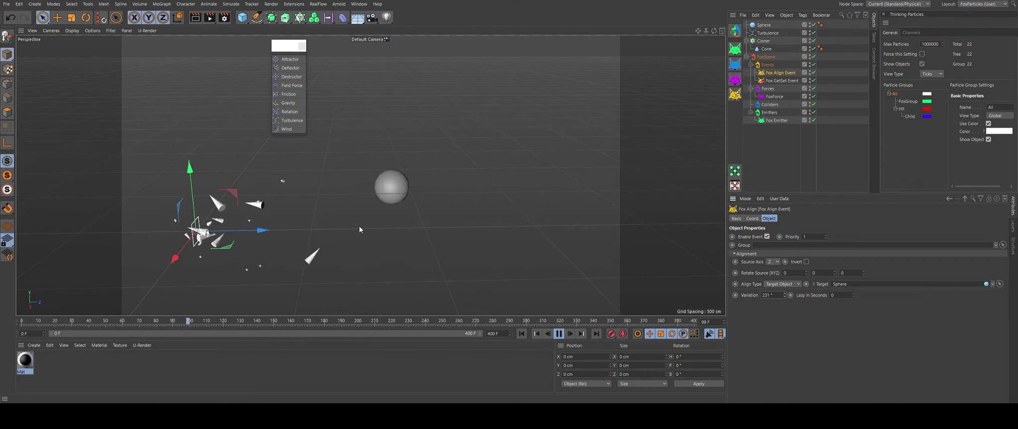
pyautogui.moveTo(786, 295); pyautogui.dragTo(788, 339)
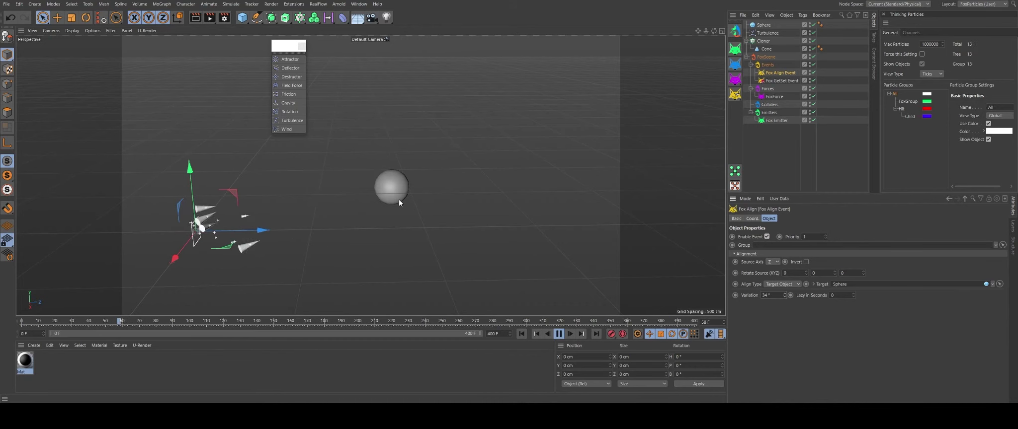
pyautogui.moveTo(397, 196); pyautogui.dragTo(491, 198)
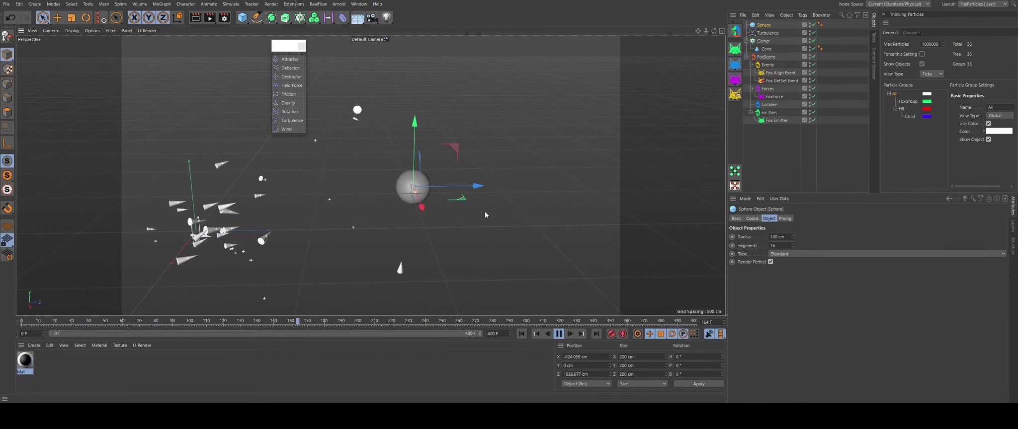
# Set the Fox Align Event Variation to 0°
pyautogui.click(781, 73)
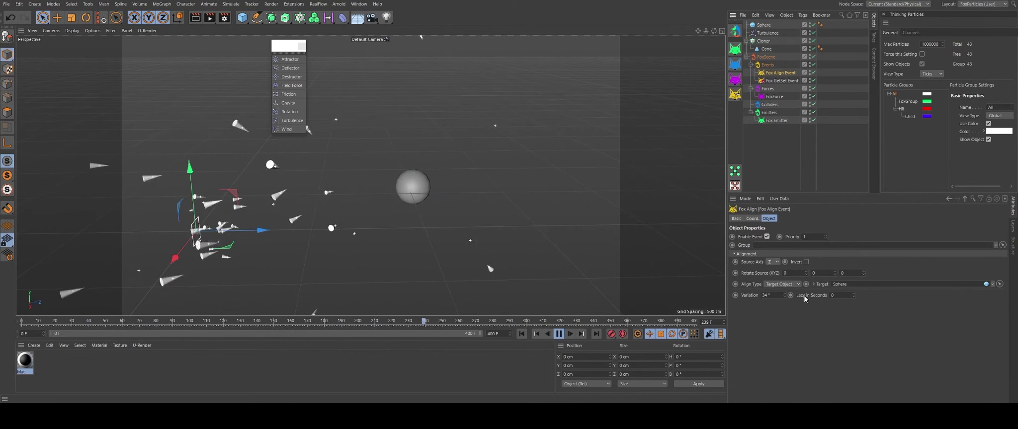
pyautogui.doubleClick(781, 294)
pyautogui.write('0')
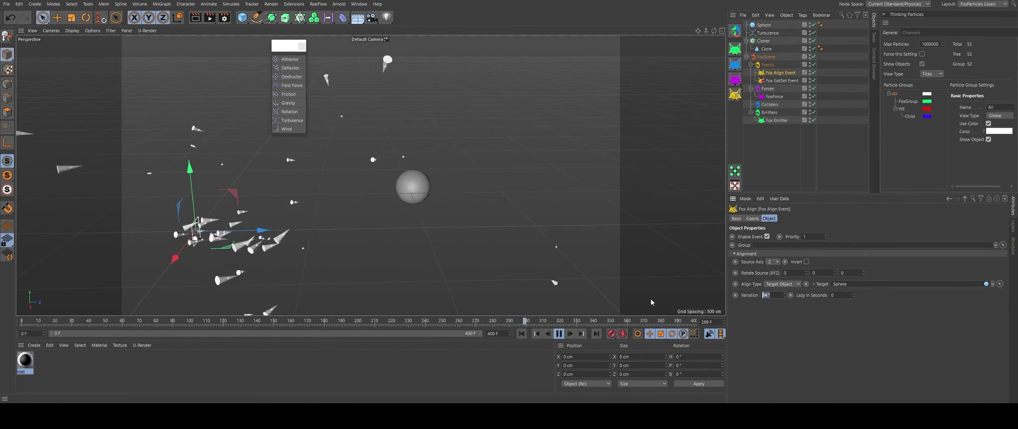
pyautogui.write('2')
pyautogui.press('Return')
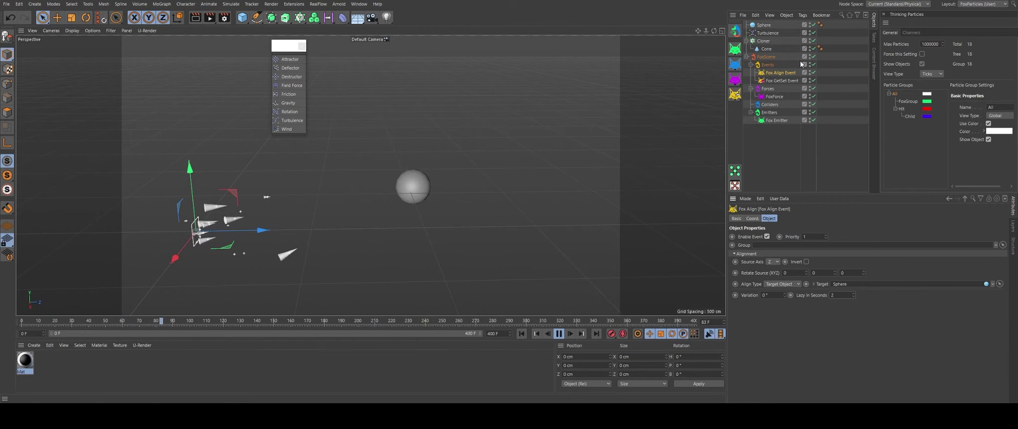
# Turn off Turbulence and move the target Sphere down and to the left
pyautogui.click(813, 33)
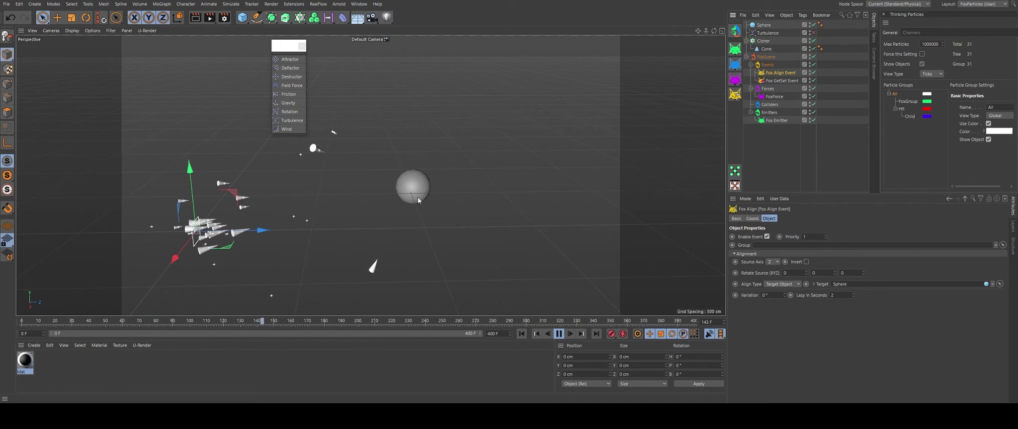
pyautogui.hotkey('shift', 'f')
pyautogui.keyDown('alt'); pyautogui.moveTo(383, 315); pyautogui.dragTo(444, 193); pyautogui.keyUp('alt')
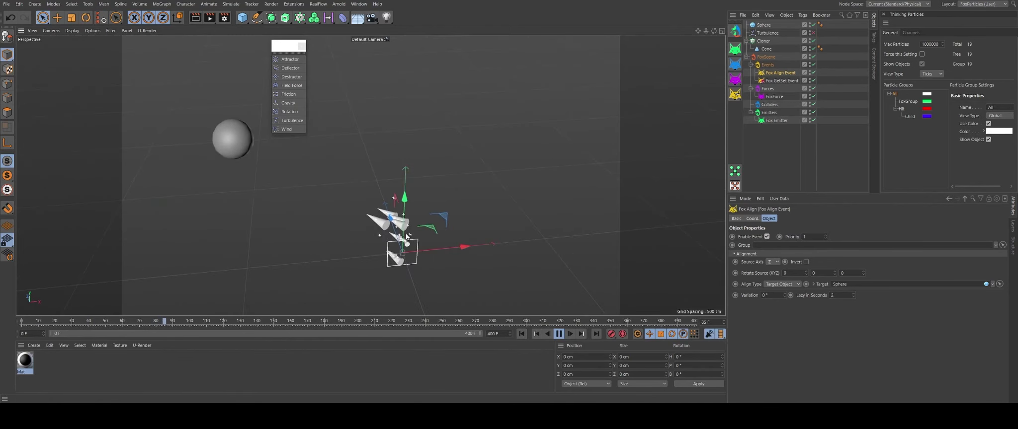
pyautogui.moveTo(227, 145); pyautogui.dragTo(211, 229)
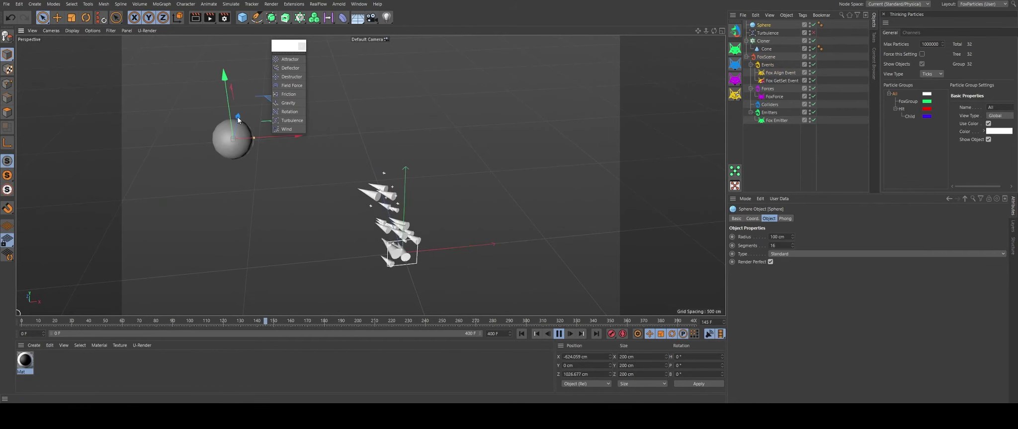
pyautogui.click(521, 334)
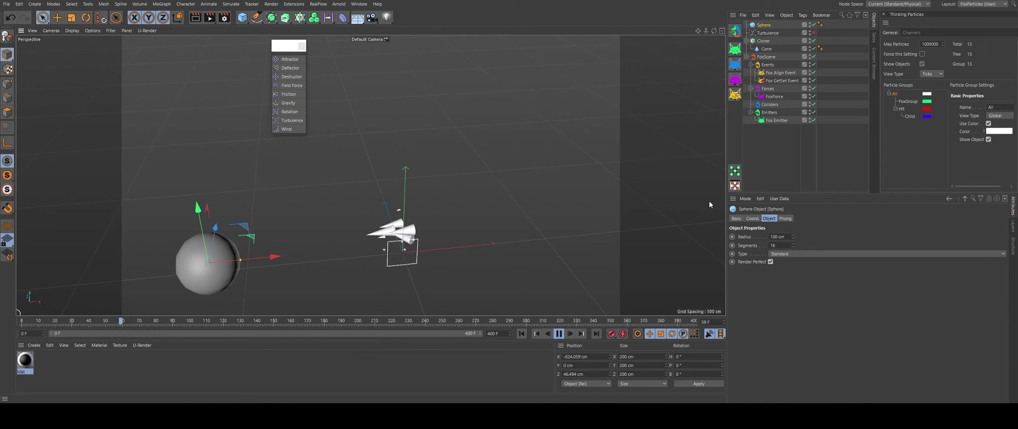
# Set Fox Align Event Lazy in Seconds to 5 and rewind the simulation
pyautogui.click(780, 73)
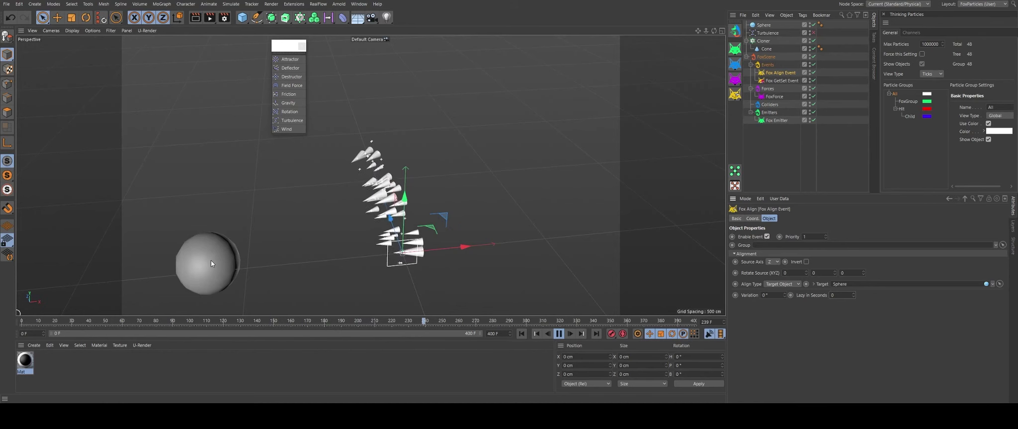
pyautogui.doubleClick(841, 295)
pyautogui.write('5')
pyautogui.press('Return')
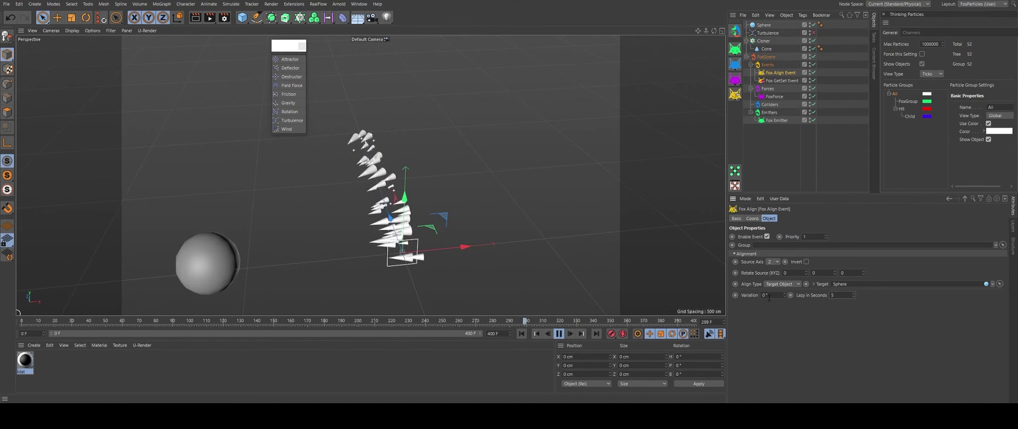
pyautogui.click(521, 334)
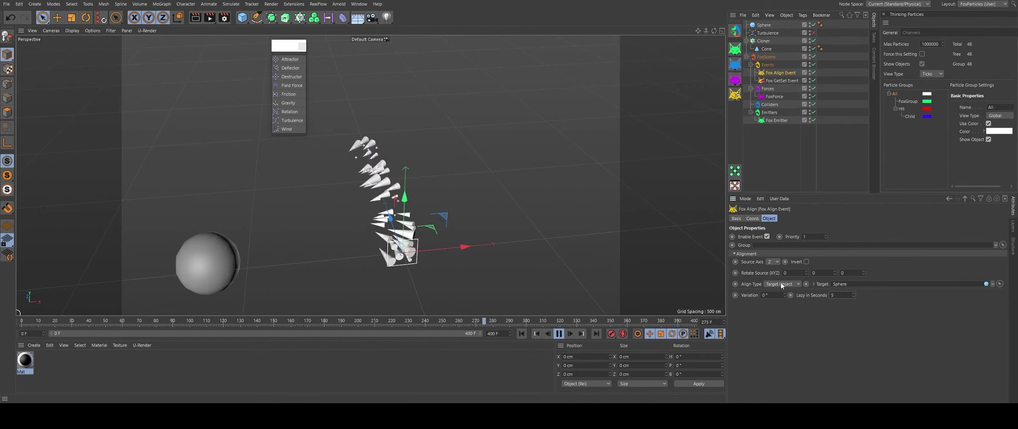
# Set Align Type to Random and bring up the Fox event types list
pyautogui.click(779, 303)
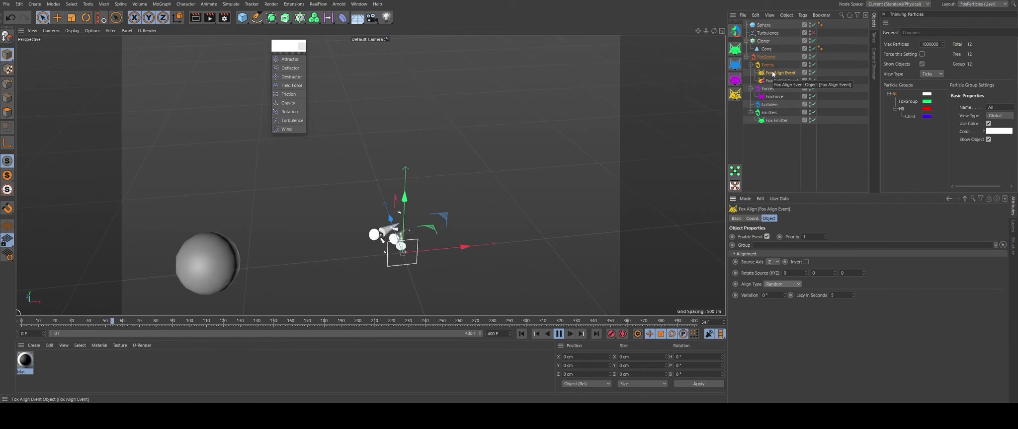
pyautogui.click(734, 98)
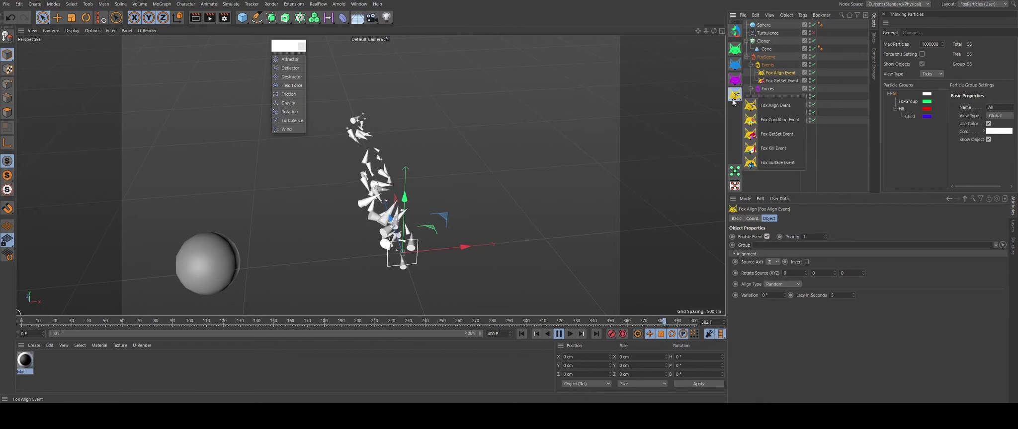
# Add a Fox Surface Event and a Platonic, moved along Z with radius about 352 cm
pyautogui.click(791, 164)
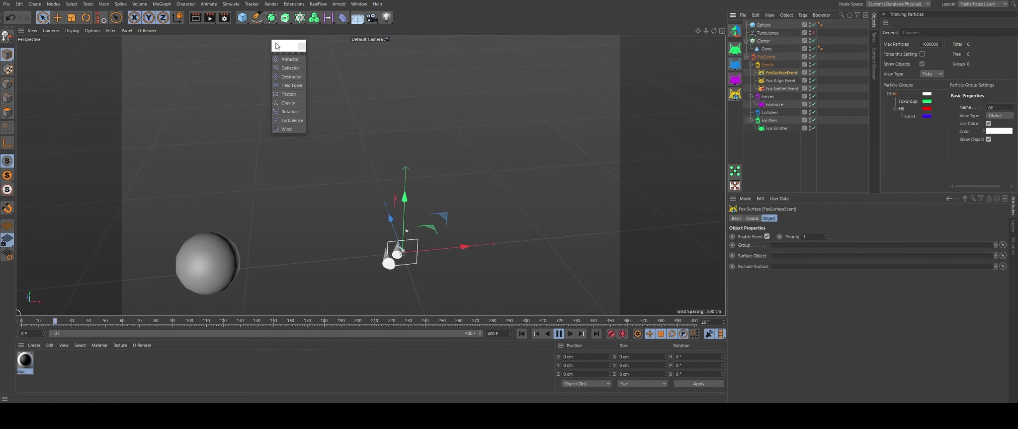
pyautogui.click(242, 22)
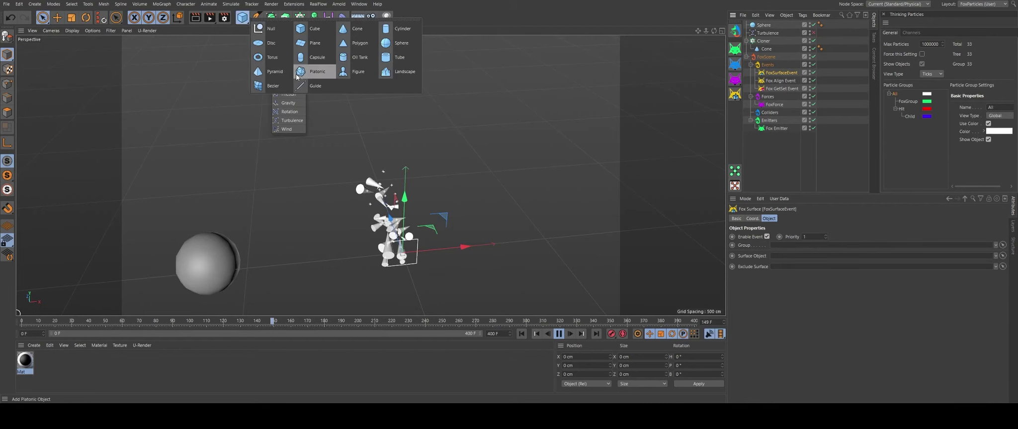
pyautogui.click(314, 71)
pyautogui.moveTo(408, 237)
pyautogui.mouseDown()
pyautogui.moveTo(364, 111)
pyautogui.moveTo(449, 131)
pyautogui.moveTo(427, 137)
pyautogui.mouseUp()
pyautogui.moveTo(357, 138)
pyautogui.keyDown('alt'); pyautogui.mouseDown()
pyautogui.moveTo(498, 202)
pyautogui.moveTo(455, 172)
pyautogui.moveTo(447, 188)
pyautogui.mouseUp(); pyautogui.keyUp('alt')
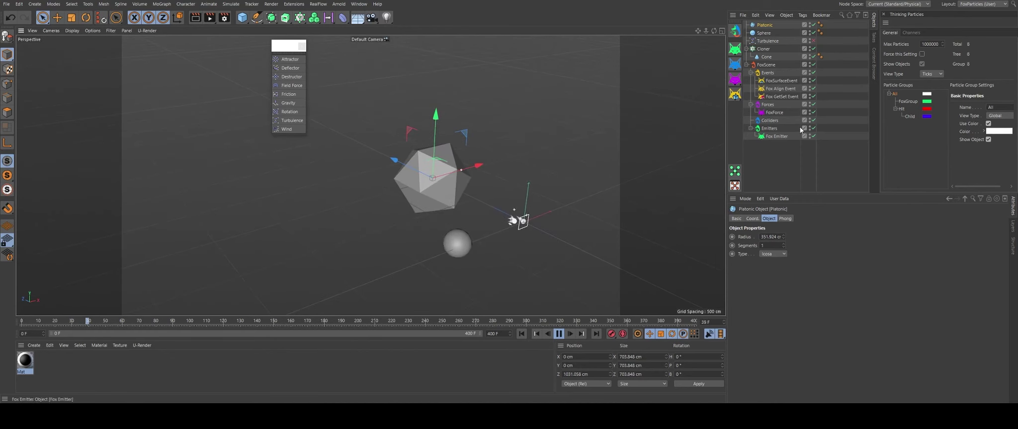
pyautogui.click(786, 81)
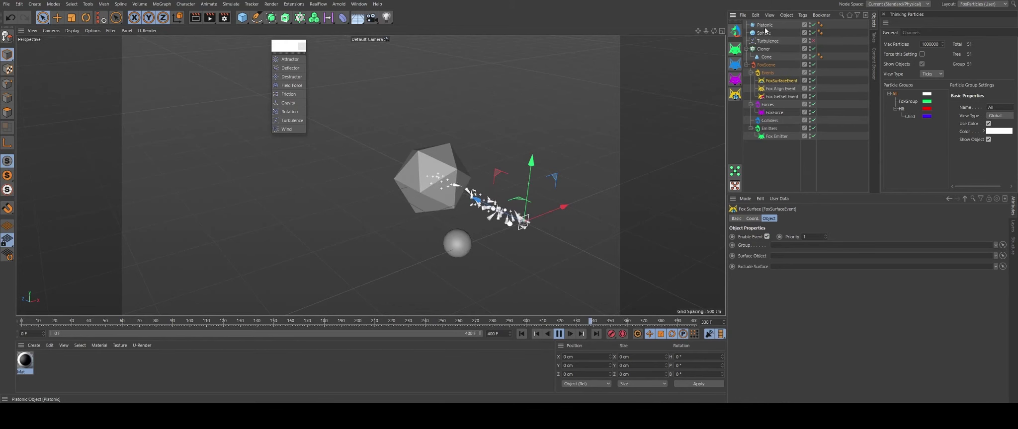
# Set the Platonic as the Fox Surface Event's Surface Object and orbit to check particles on it
pyautogui.moveTo(765, 31); pyautogui.dragTo(840, 55)
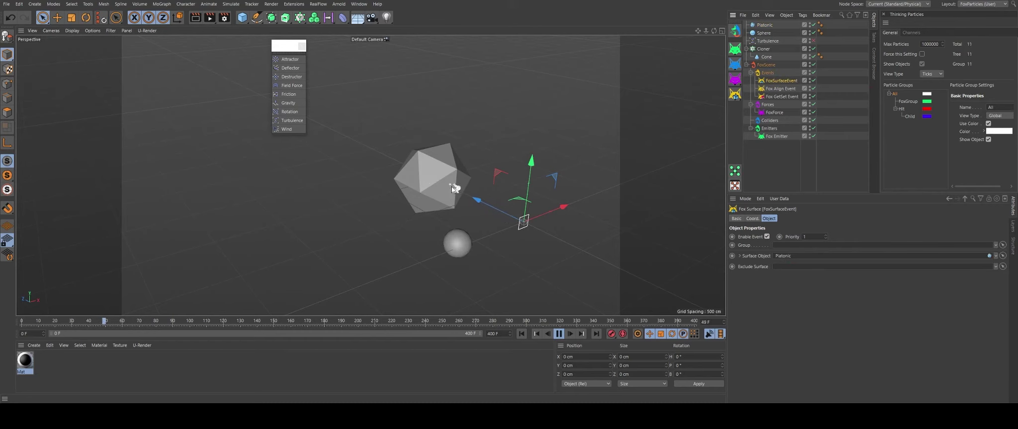
pyautogui.keyDown('alt'); pyautogui.moveTo(451, 186); pyautogui.dragTo(307, 154); pyautogui.keyUp('alt')
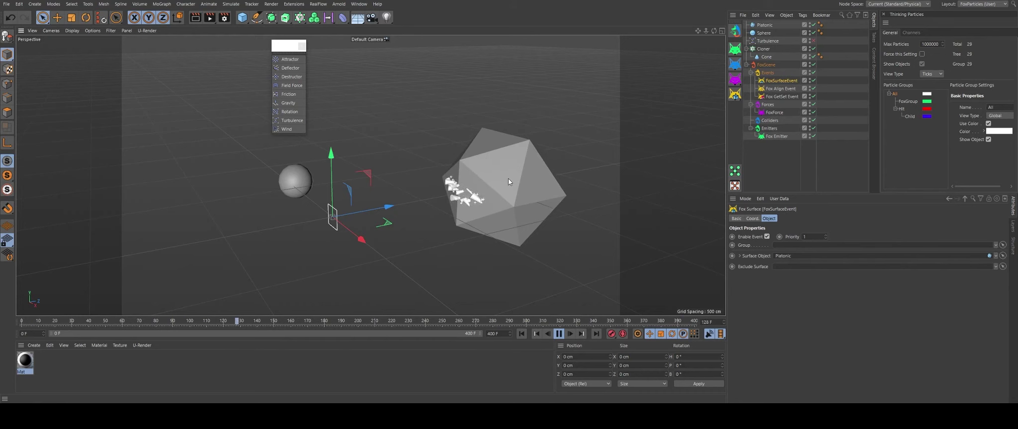
pyautogui.moveTo(363, 203); pyautogui.dragTo(405, 206)
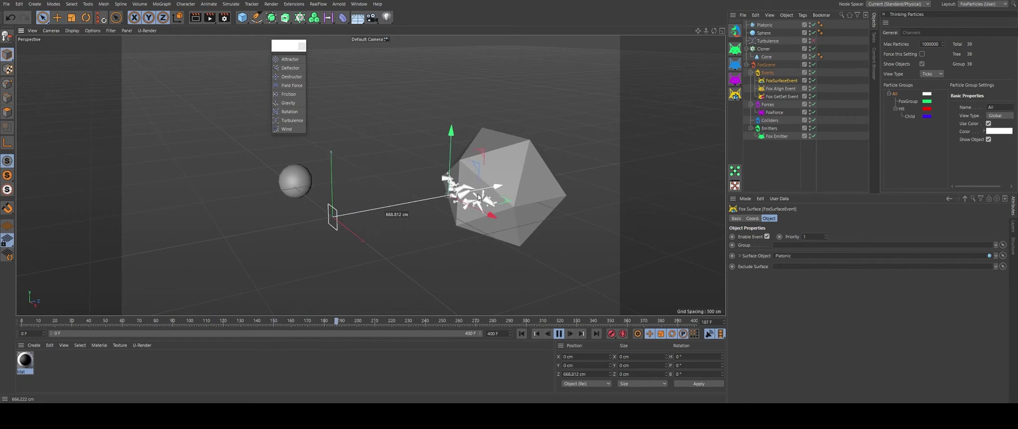
pyautogui.moveTo(477, 197); pyautogui.dragTo(478, 197)
pyautogui.hotkey('ctrl', 'z')
# Place the Fox Emitter just above the icosahedron at about Y 360 cm, Z 837 cm
pyautogui.click(776, 136)
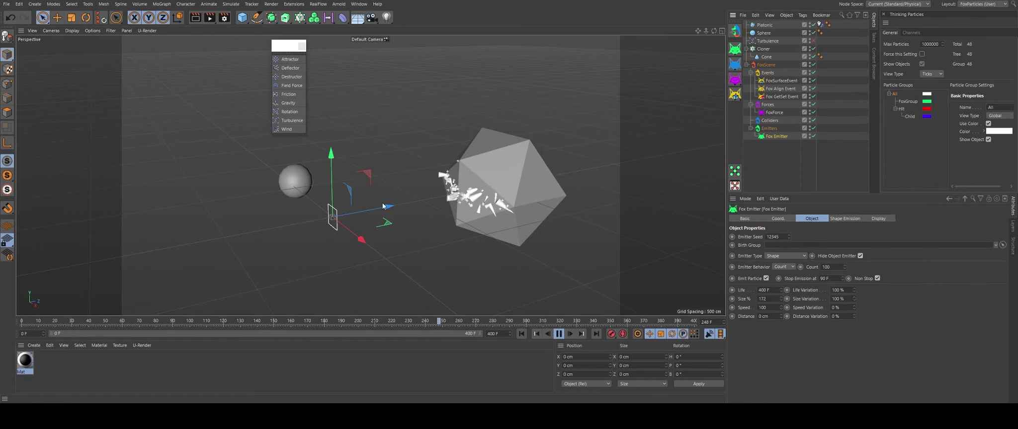
pyautogui.moveTo(393, 207); pyautogui.dragTo(474, 177)
pyautogui.moveTo(465, 143); pyautogui.dragTo(472, 90)
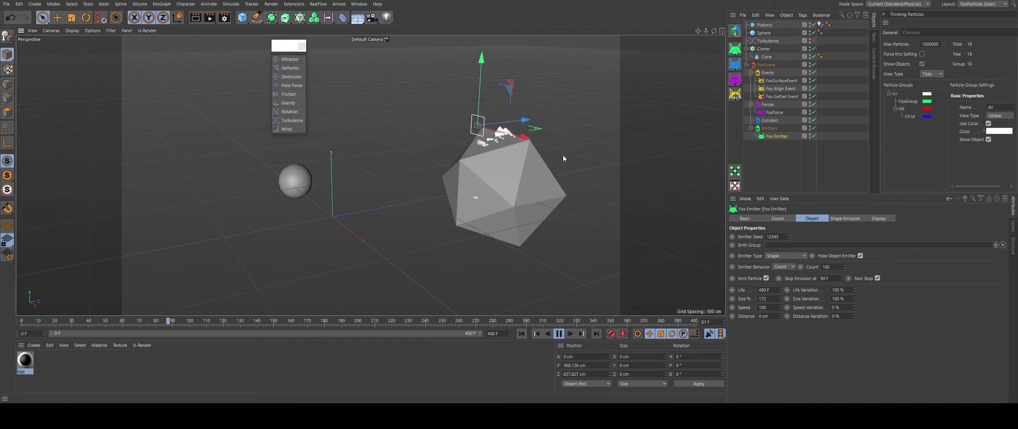
pyautogui.keyDown('alt'); pyautogui.moveTo(500, 163); pyautogui.dragTo(396, 174); pyautogui.keyUp('alt')
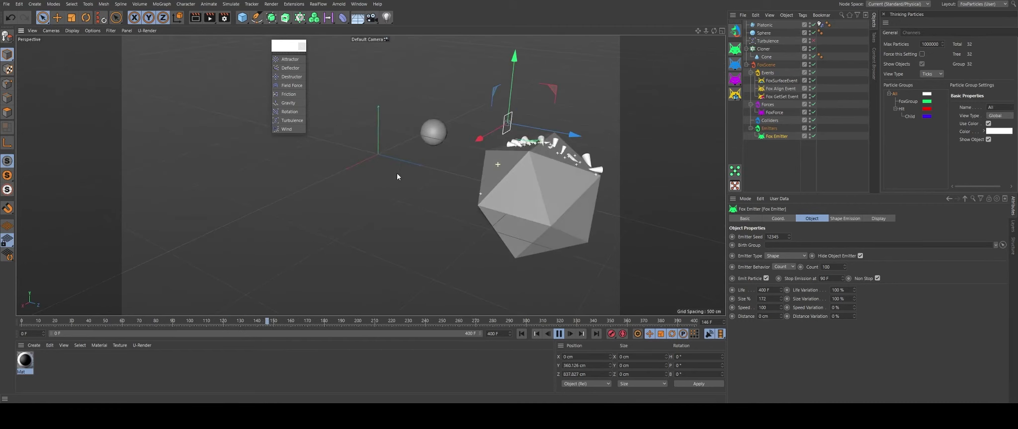
pyautogui.click(789, 81)
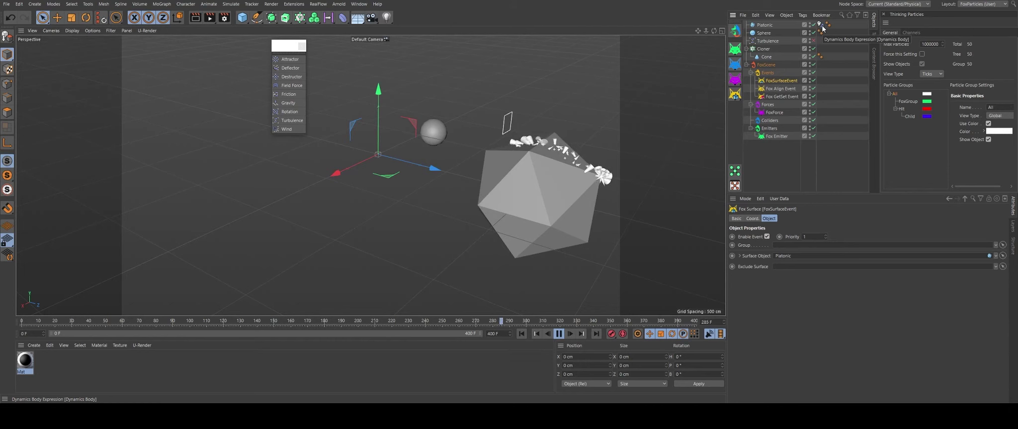
# Clear the Fox Surface event's Surface Object link, then drag the icosahedron to a new position
pyautogui.click(820, 25)
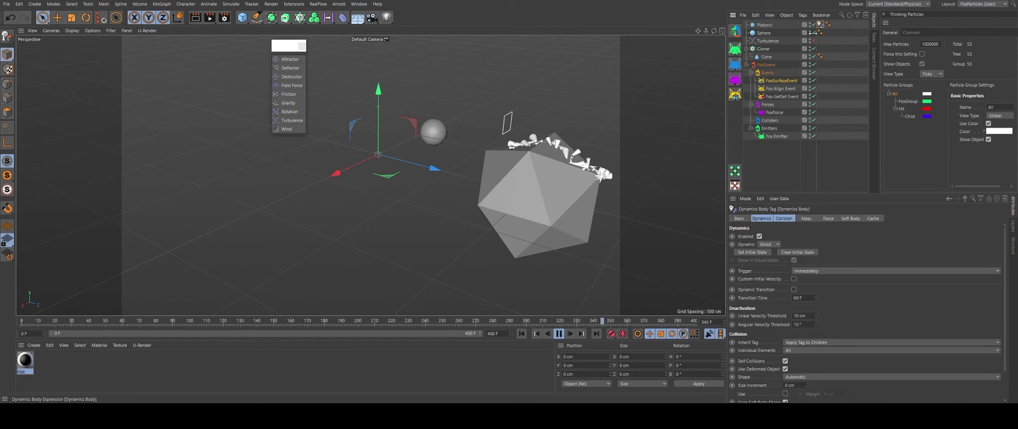
pyautogui.click(781, 81)
pyautogui.rightClick(996, 258)
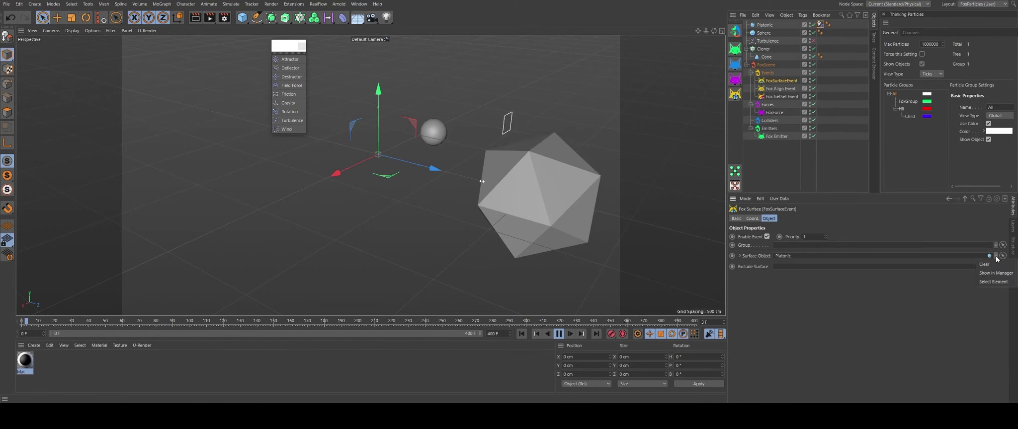
pyautogui.click(992, 265)
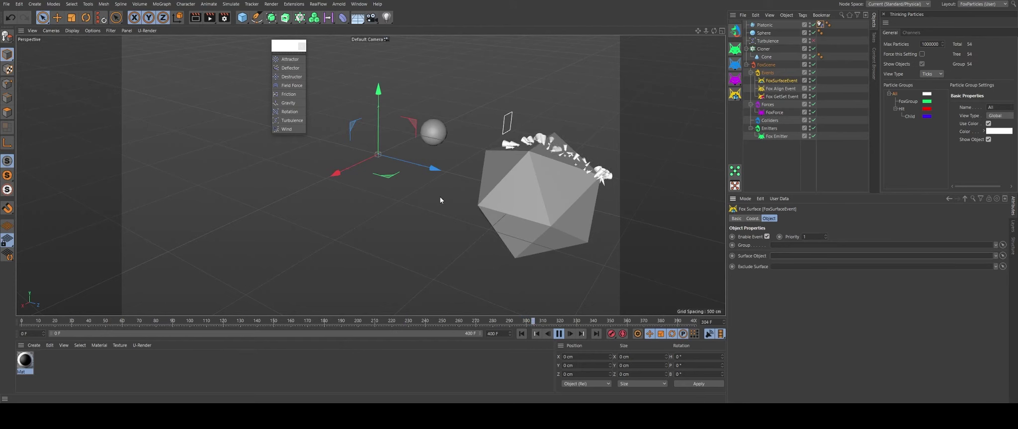
pyautogui.click(522, 199)
pyautogui.moveTo(512, 214)
pyautogui.mouseDown()
pyautogui.moveTo(305, 310)
pyautogui.moveTo(355, 208)
pyautogui.mouseUp()
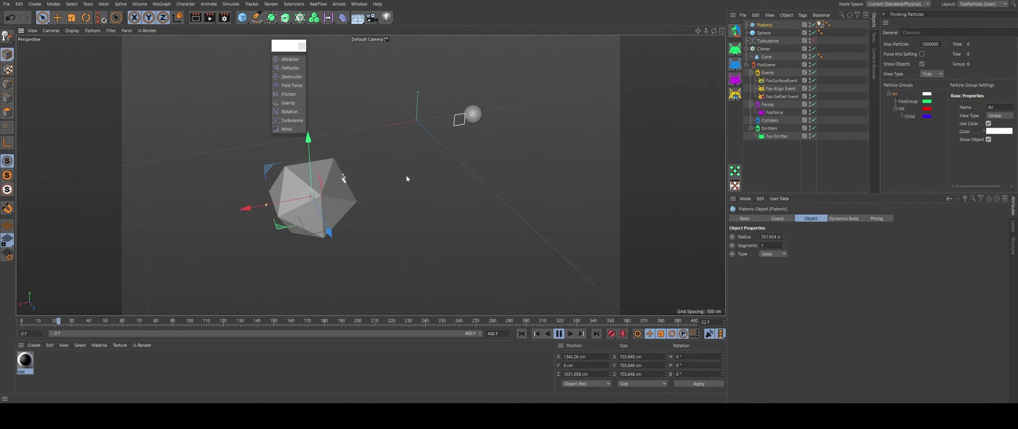
# Duplicate the icosahedron sideways and set the copy's Dynamics Body to Off
pyautogui.keyDown('ctrl'); pyautogui.moveTo(244, 208); pyautogui.dragTo(427, 187); pyautogui.keyUp('ctrl')
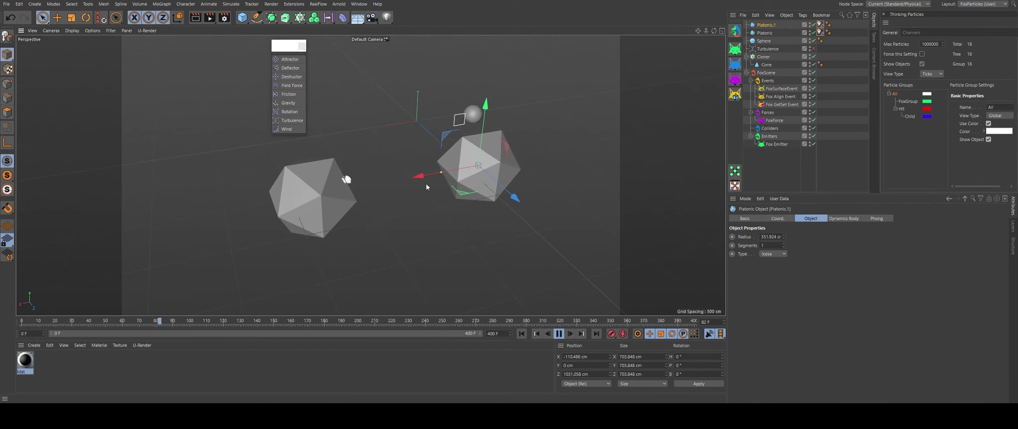
pyautogui.click(533, 336)
pyautogui.keyDown('alt'); pyautogui.moveTo(416, 147); pyautogui.dragTo(543, 146); pyautogui.keyUp('alt')
pyautogui.moveTo(450, 168)
pyautogui.keyDown('alt'); pyautogui.mouseDown()
pyautogui.moveTo(519, 208)
pyautogui.moveTo(466, 167)
pyautogui.mouseUp(); pyautogui.keyUp('alt')
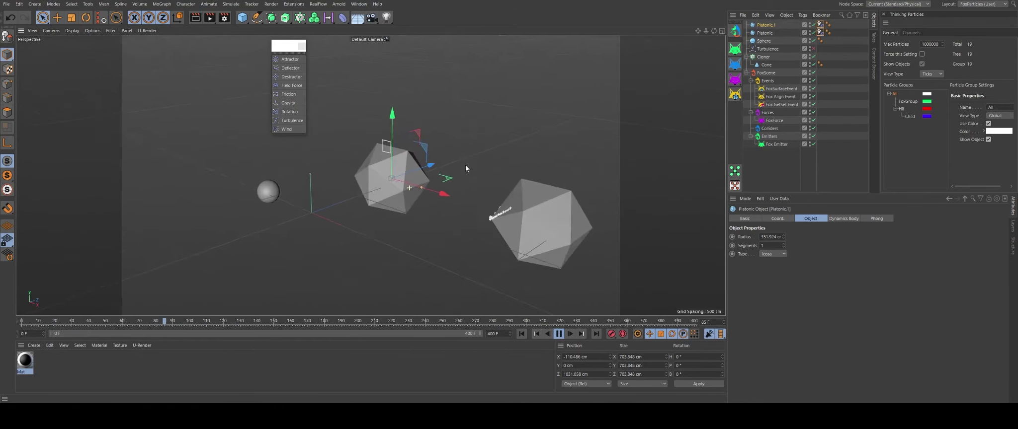
pyautogui.click(820, 25)
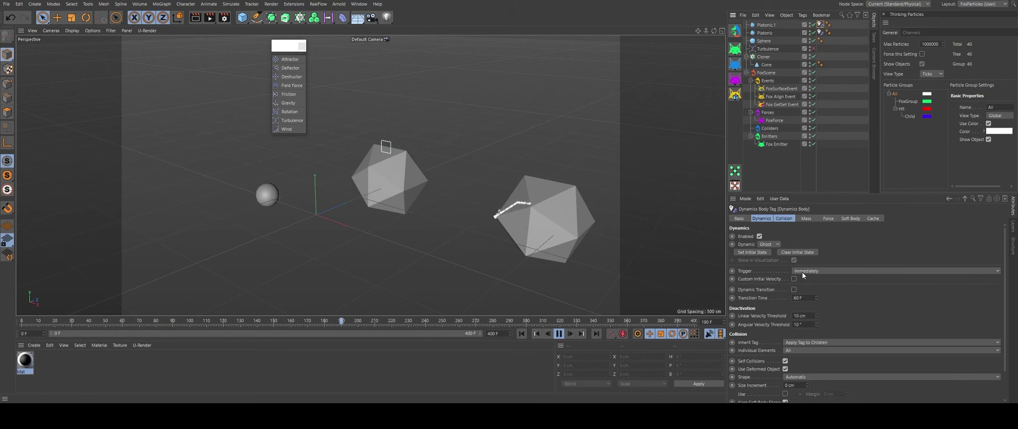
pyautogui.click(768, 244)
pyautogui.click(765, 253)
pyautogui.moveTo(412, 195)
pyautogui.keyDown('alt'); pyautogui.mouseDown()
pyautogui.moveTo(508, 229)
pyautogui.moveTo(486, 232)
pyautogui.mouseUp(); pyautogui.keyUp('alt')
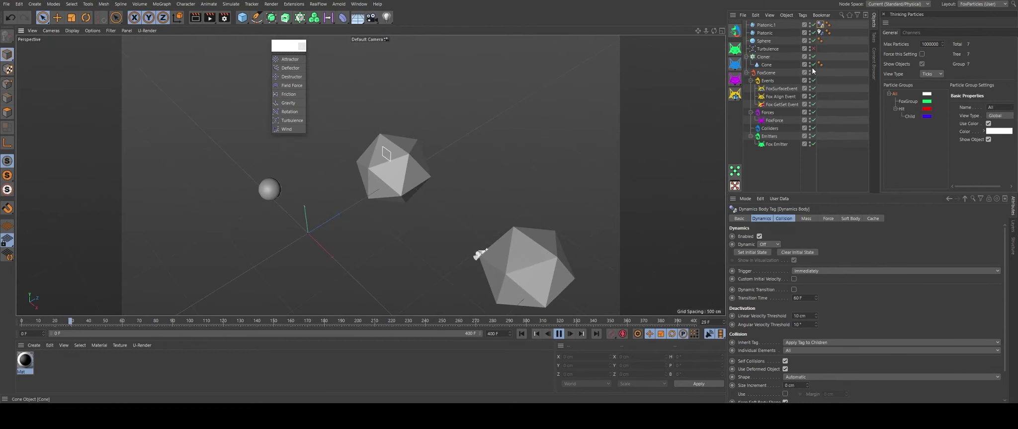
# Replace the Fox Surface event with a freshly added one
pyautogui.click(783, 89)
pyautogui.press('Delete')
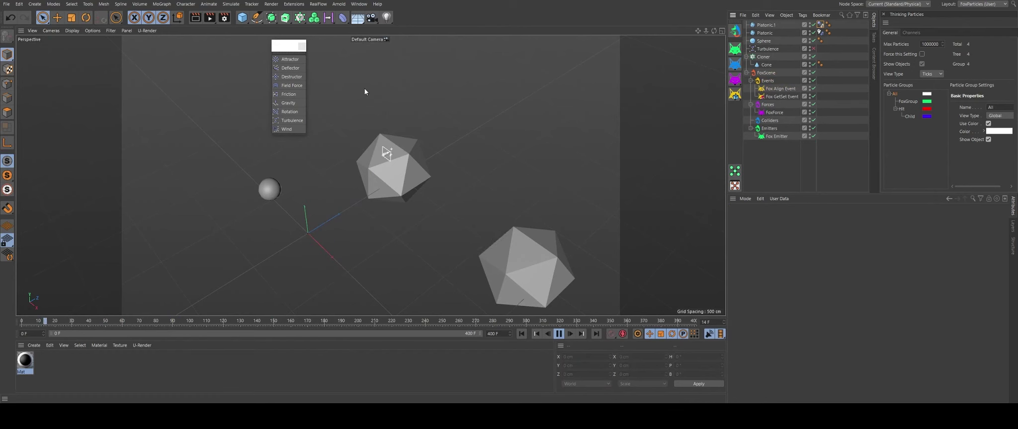
pyautogui.click(735, 95)
pyautogui.keyDown('alt'); pyautogui.moveTo(300, 154); pyautogui.dragTo(372, 99); pyautogui.keyUp('alt')
# Shrink the original icosahedron to radius 282.929 and move it against the copy
pyautogui.click(476, 210)
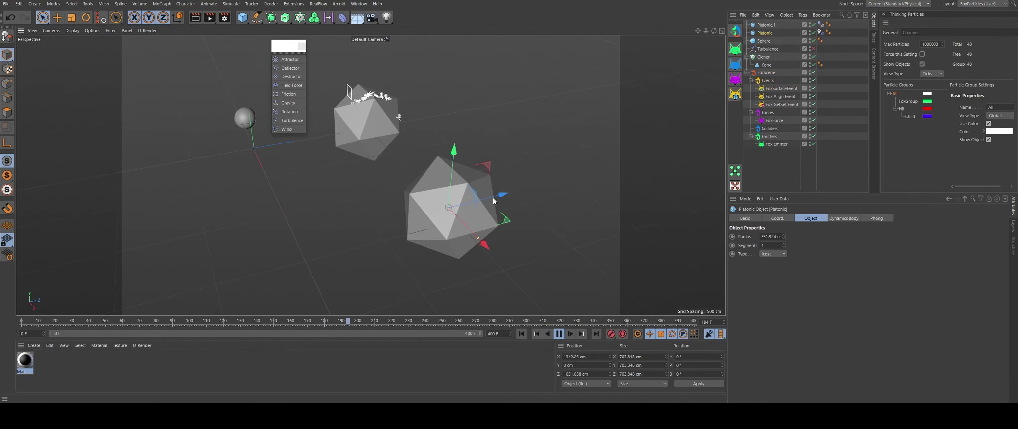
pyautogui.moveTo(463, 244)
pyautogui.mouseDown()
pyautogui.moveTo(407, 184)
pyautogui.moveTo(408, 156)
pyautogui.moveTo(480, 129)
pyautogui.mouseUp()
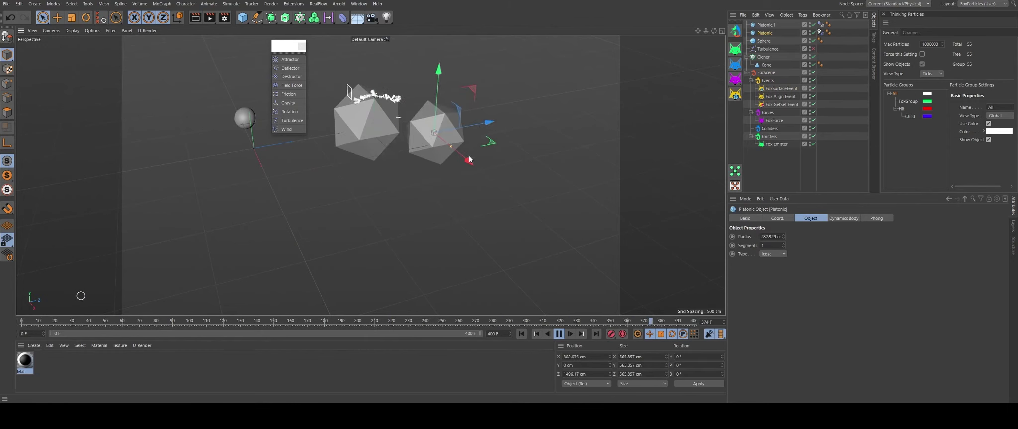
pyautogui.moveTo(469, 159)
pyautogui.mouseDown()
pyautogui.moveTo(437, 149)
pyautogui.moveTo(429, 194)
pyautogui.moveTo(453, 189)
pyautogui.moveTo(296, 185)
pyautogui.mouseUp()
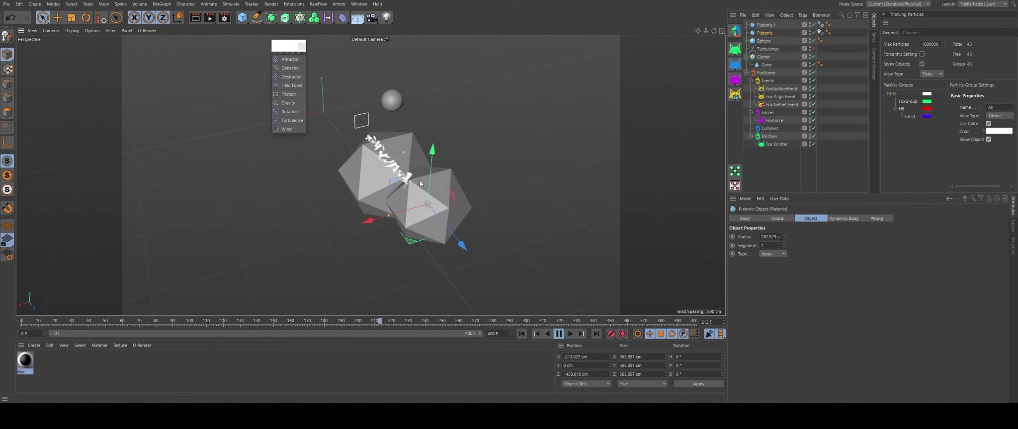
pyautogui.keyDown('alt'); pyautogui.moveTo(412, 186); pyautogui.dragTo(479, 175); pyautogui.keyUp('alt')
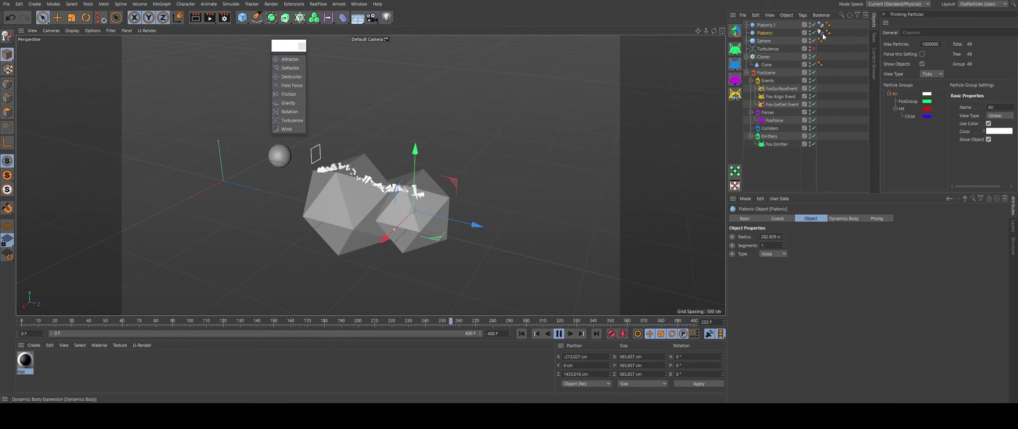
# Tag Platonic.1 with a Ghost simulation body and duplicate it alongside as Platonic.2
pyautogui.rightClick(767, 25)
pyautogui.moveTo(795, 133)
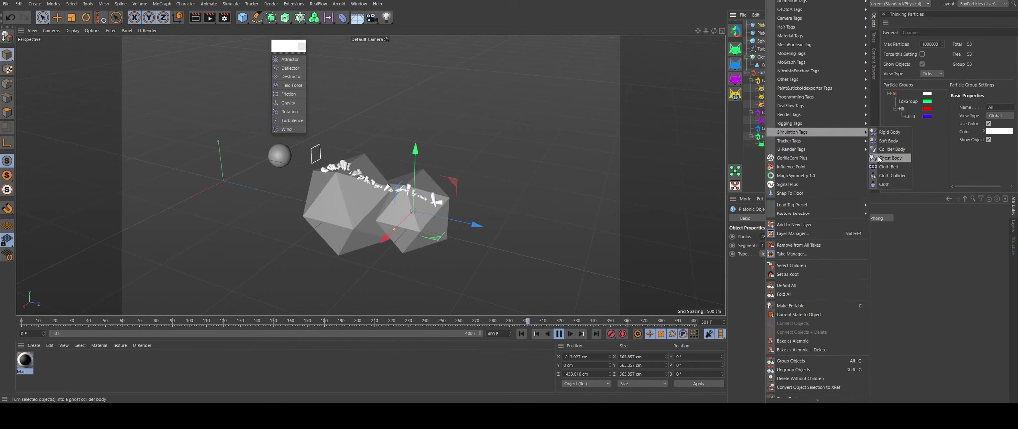
pyautogui.click(929, 156)
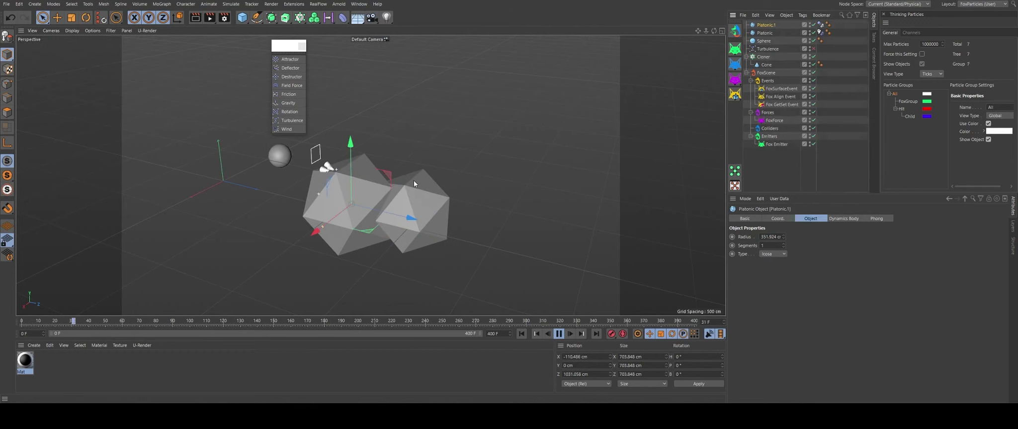
pyautogui.keyDown('ctrl'); pyautogui.moveTo(403, 212); pyautogui.dragTo(507, 226); pyautogui.keyUp('ctrl')
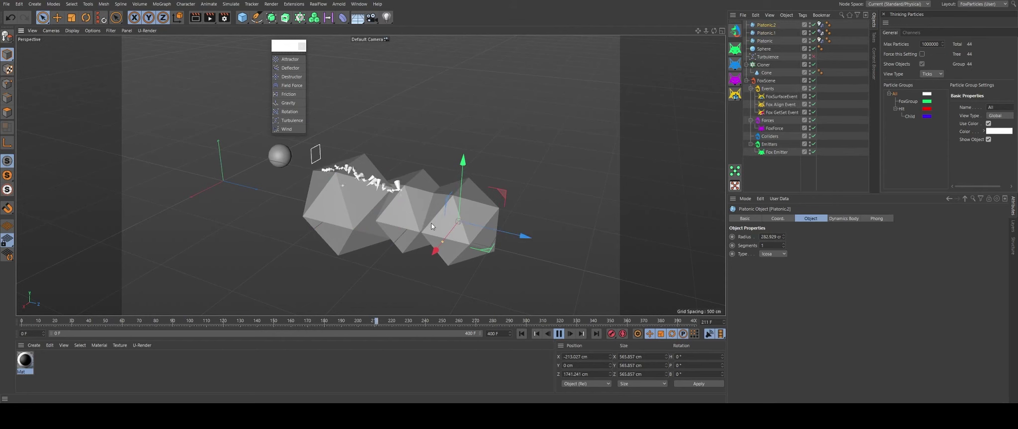
pyautogui.click(771, 33)
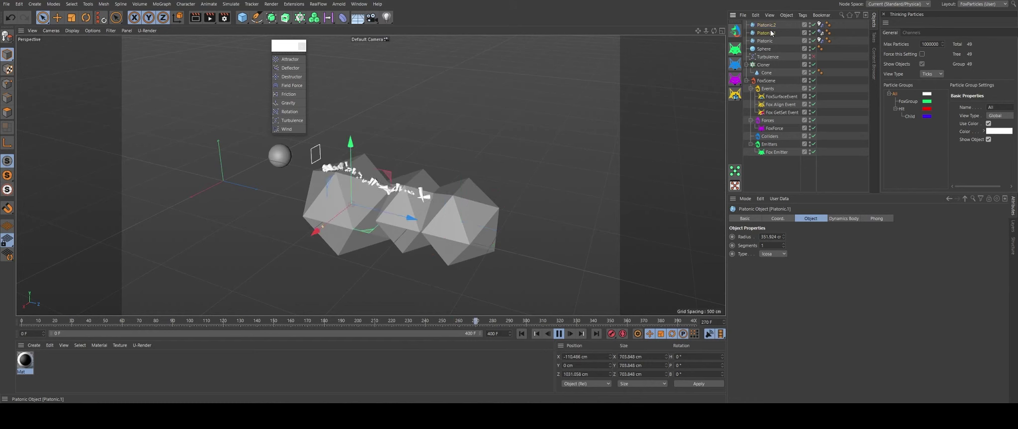
pyautogui.click(771, 41)
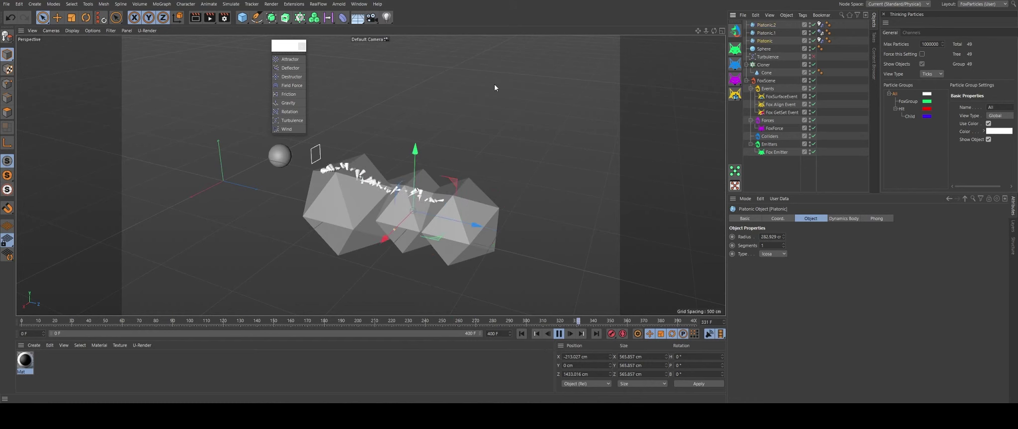
pyautogui.click(773, 97)
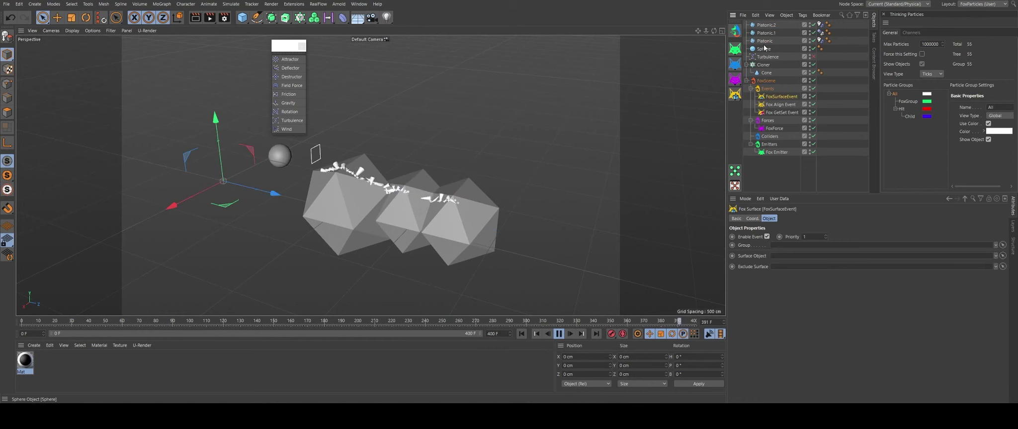
pyautogui.moveTo(767, 44); pyautogui.dragTo(801, 258)
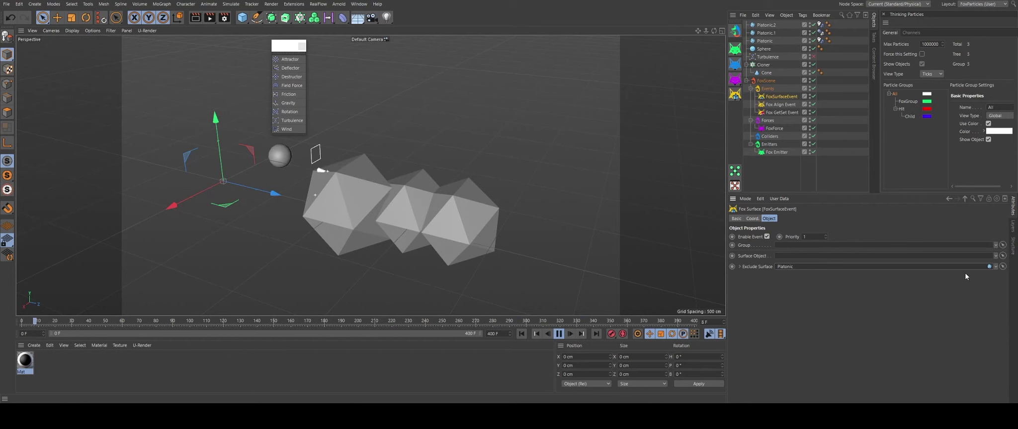
pyautogui.click(996, 268)
pyautogui.click(1000, 278)
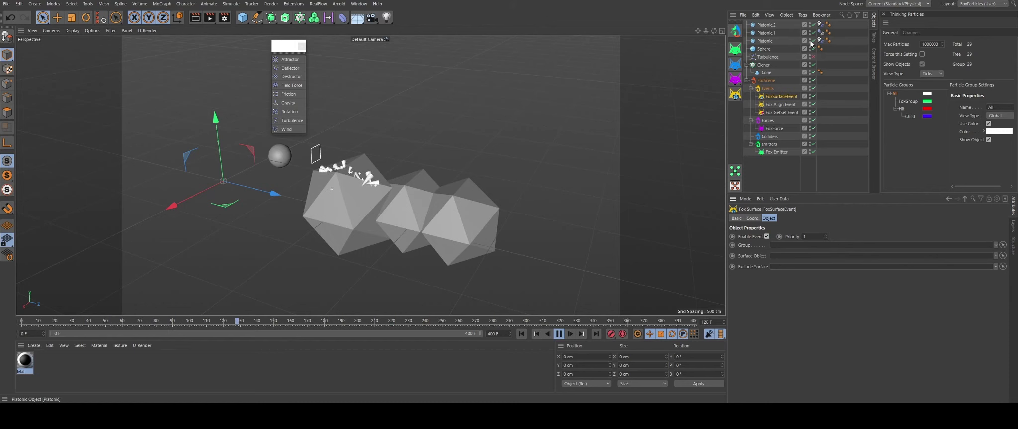
pyautogui.moveTo(765, 33); pyautogui.dragTo(889, 160)
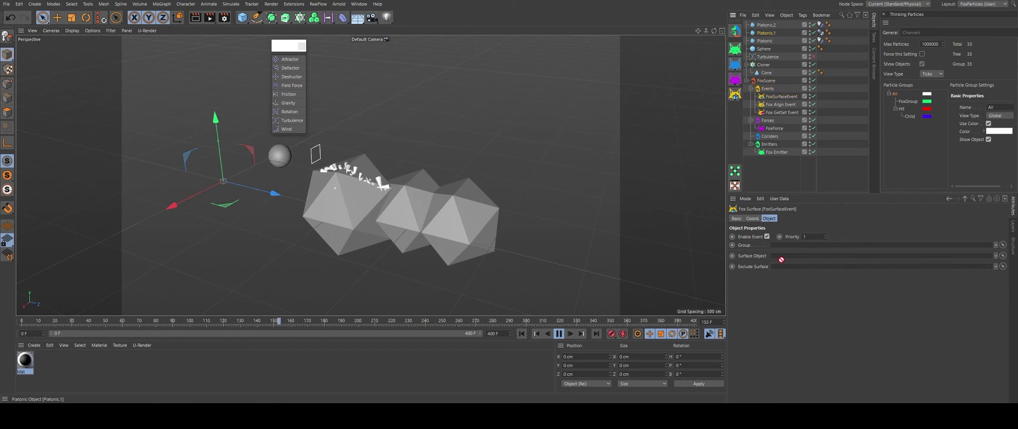
pyautogui.moveTo(781, 258); pyautogui.dragTo(781, 257)
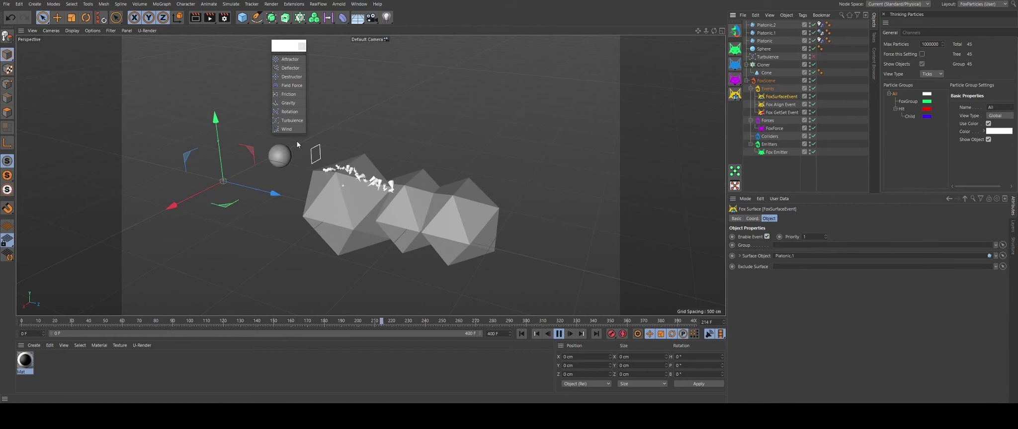
pyautogui.click(995, 256)
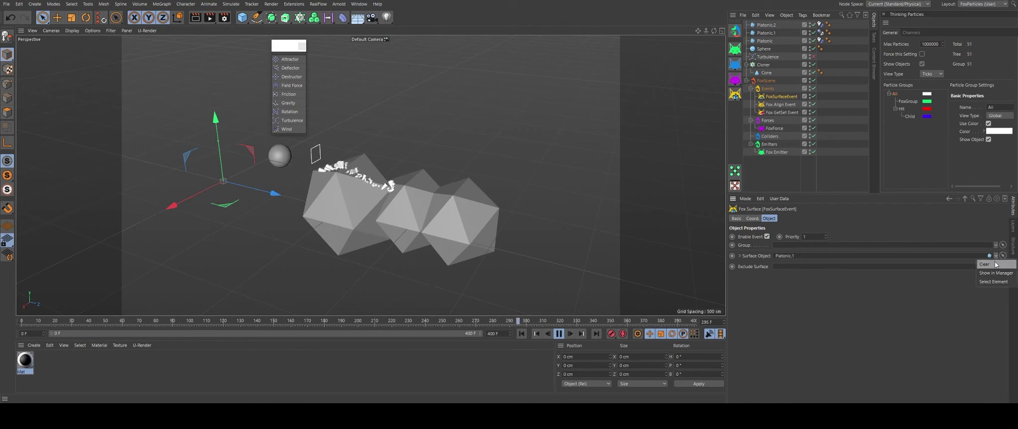
pyautogui.click(1000, 267)
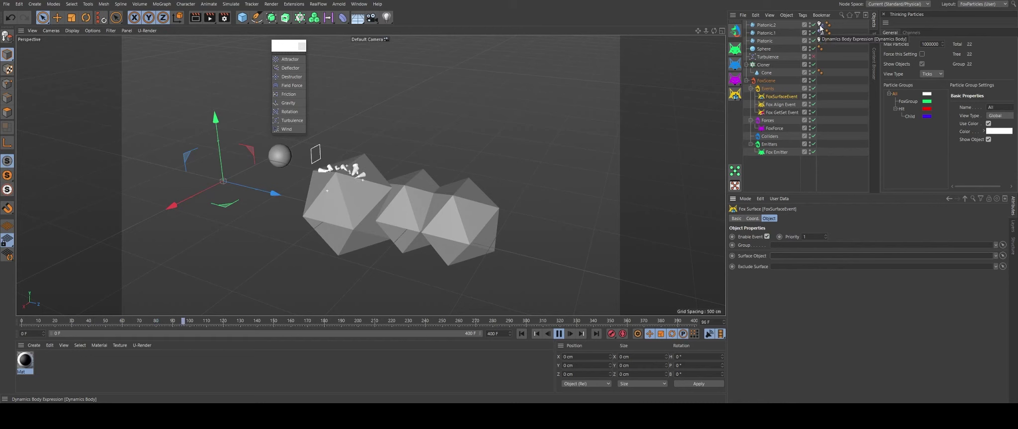
# In Platonic.1's collision settings, keep Automatic shape, set Size Increment 67 cm, disable Self Collisions
pyautogui.click(820, 25)
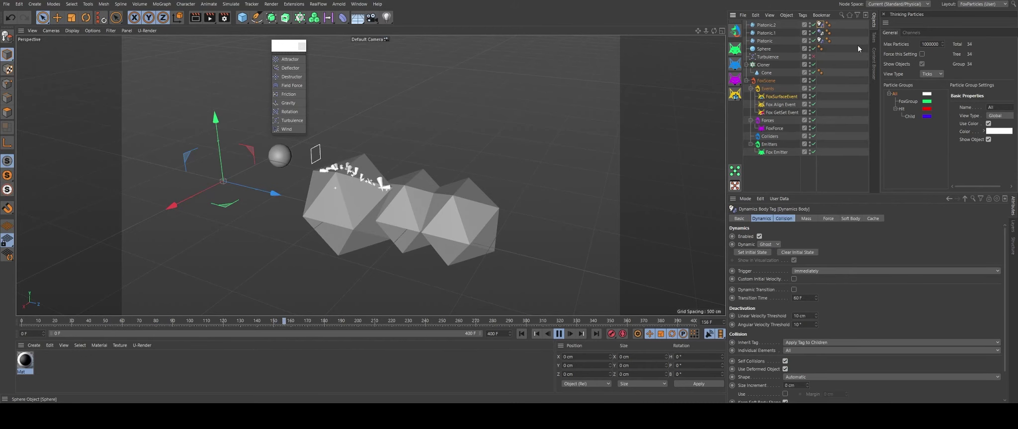
pyautogui.click(820, 33)
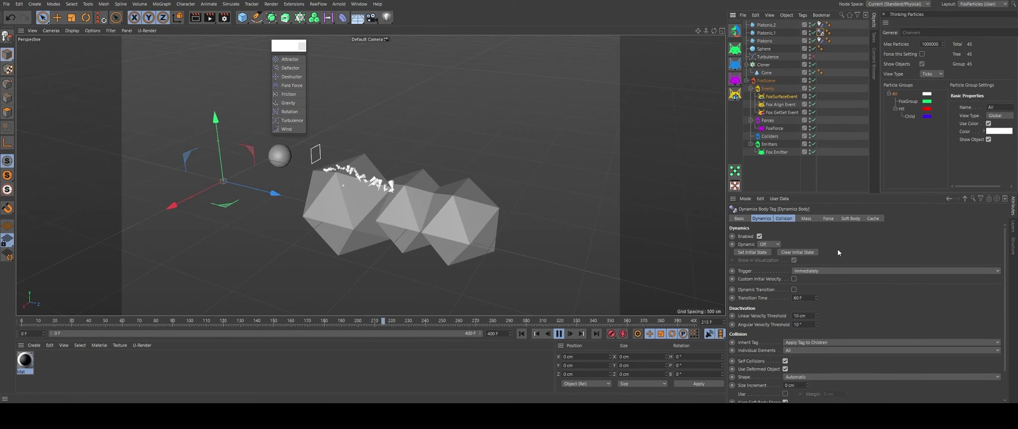
pyautogui.click(790, 218)
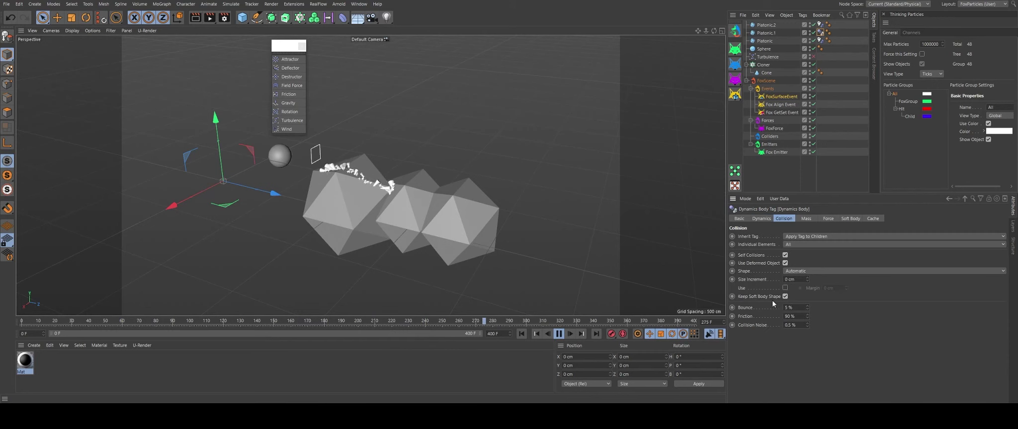
pyautogui.click(800, 271)
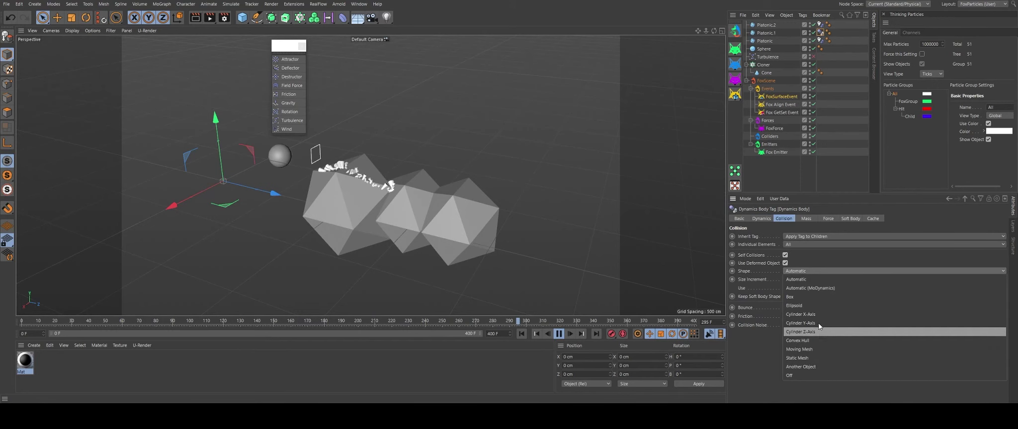
pyautogui.click(756, 347)
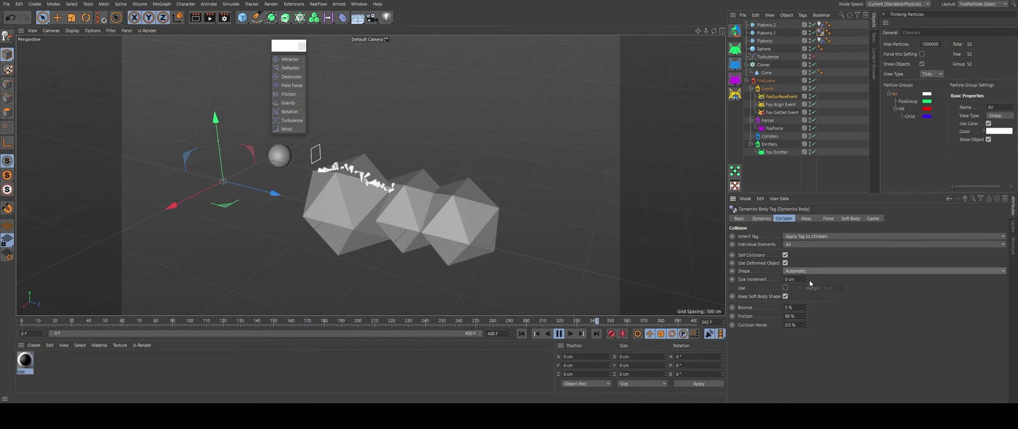
pyautogui.moveTo(808, 277); pyautogui.dragTo(809, 249)
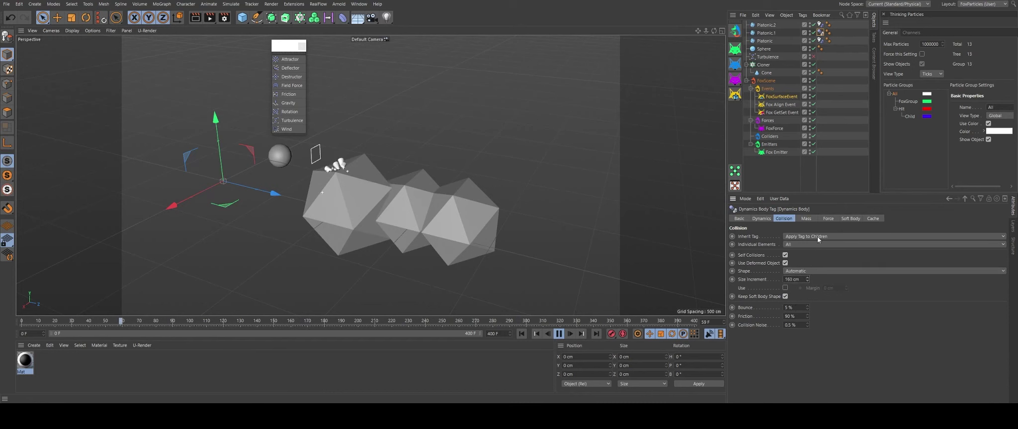
pyautogui.click(785, 256)
# Try Static Mesh and Automatic (MoDynamics) collision shapes, then return to Automatic
pyautogui.scroll(5, 394, 148)
pyautogui.scroll(3, 545, 170)
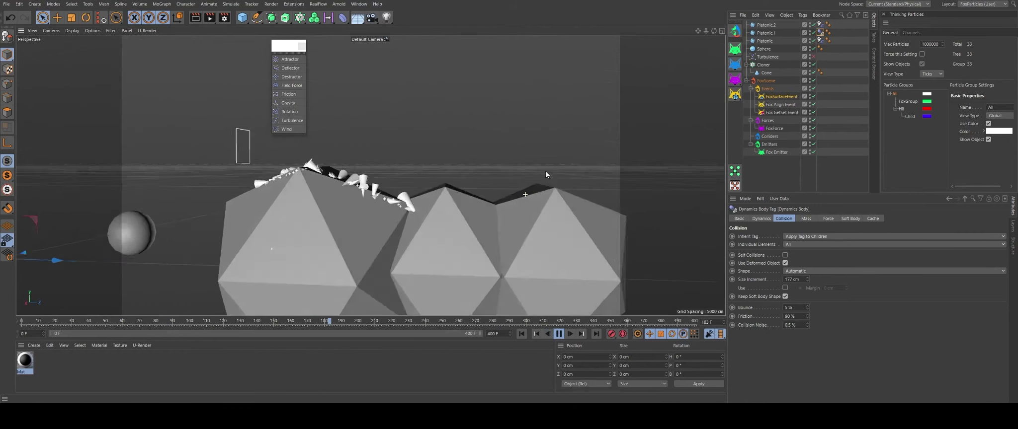
pyautogui.scroll(2, 546, 170)
pyautogui.click(761, 219)
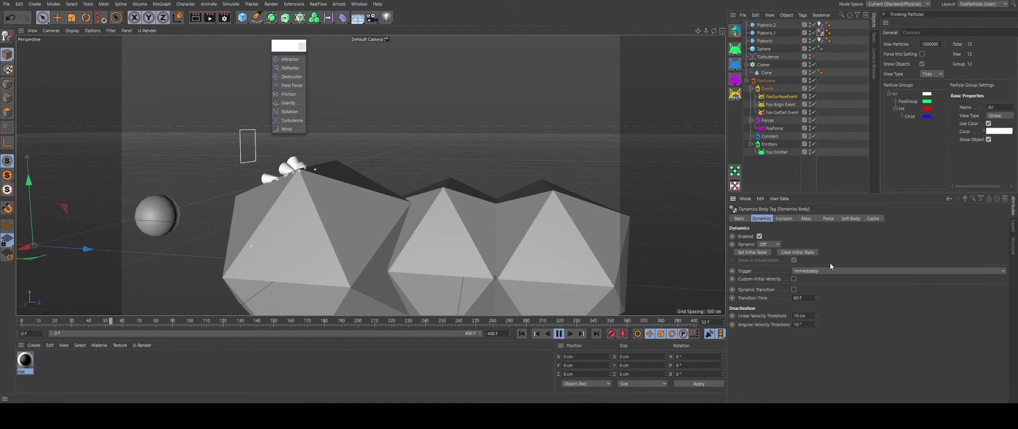
pyautogui.click(784, 219)
pyautogui.click(813, 270)
pyautogui.click(808, 356)
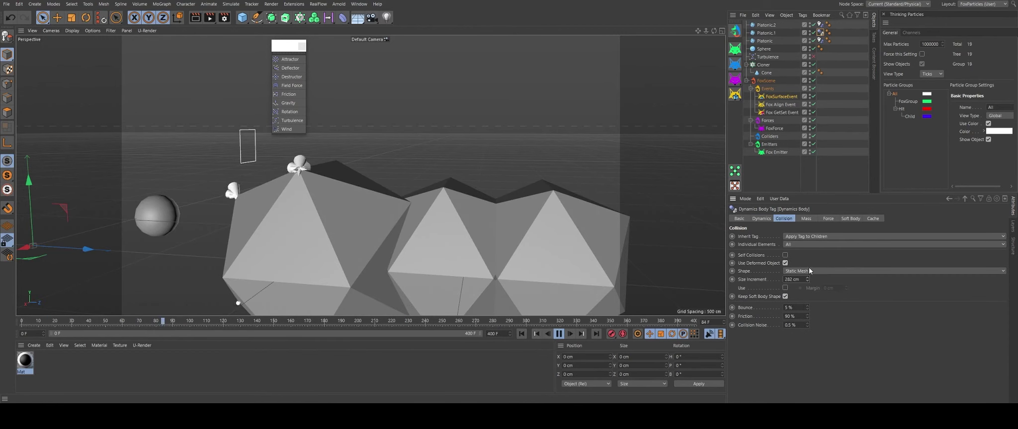
pyautogui.click(810, 271)
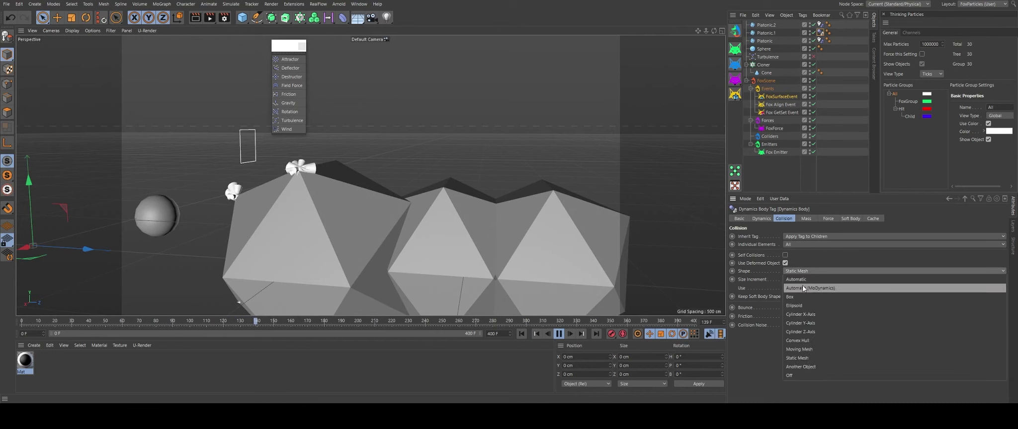
pyautogui.click(802, 288)
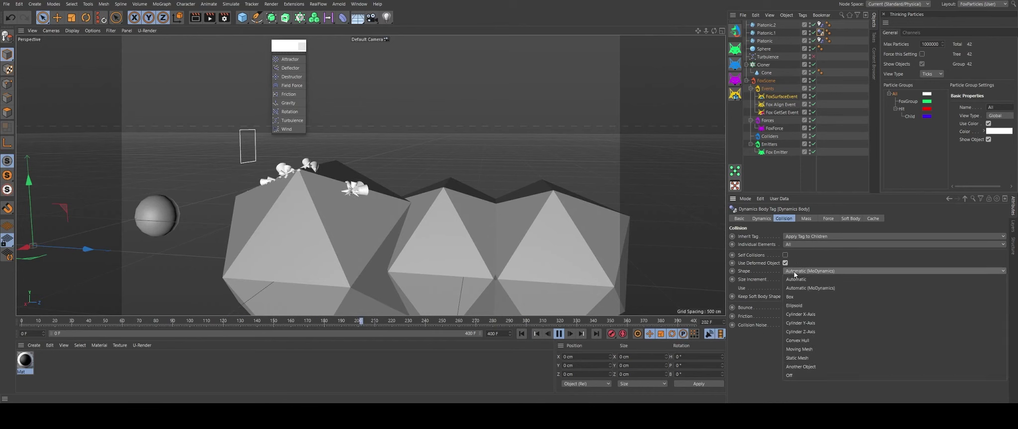
pyautogui.click(795, 280)
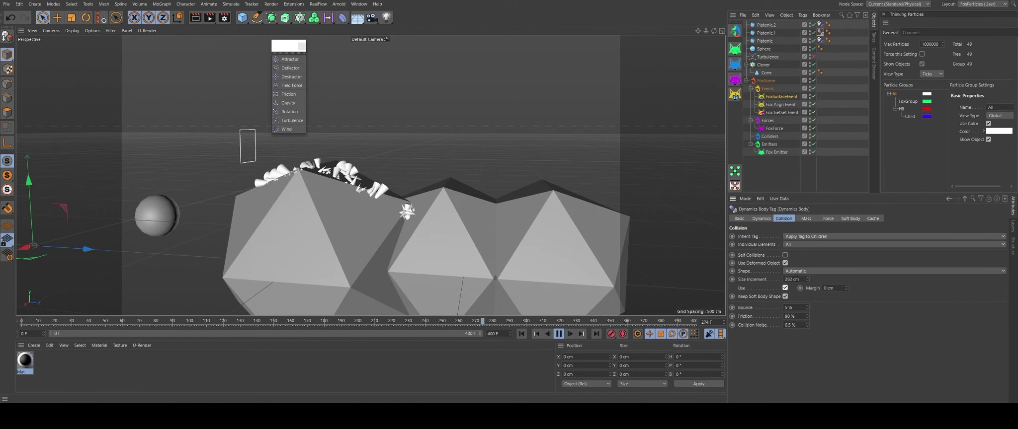
# Test Size Increment values of 0, -241 and 1263 cm, then start editing Margin
pyautogui.moveTo(808, 279); pyautogui.dragTo(796, 294)
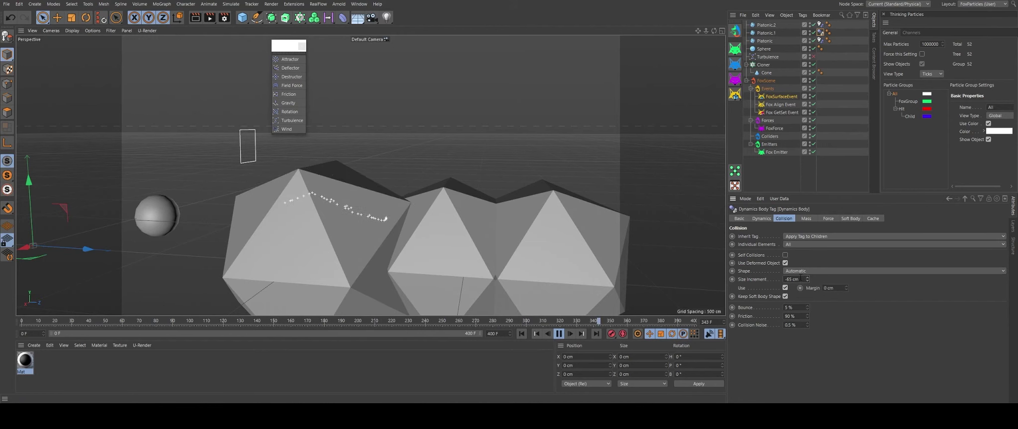
pyautogui.press('Return')
pyautogui.moveTo(808, 279); pyautogui.dragTo(809, 376)
pyautogui.keyDown('alt'); pyautogui.moveTo(313, 192); pyautogui.dragTo(349, 174); pyautogui.keyUp('alt')
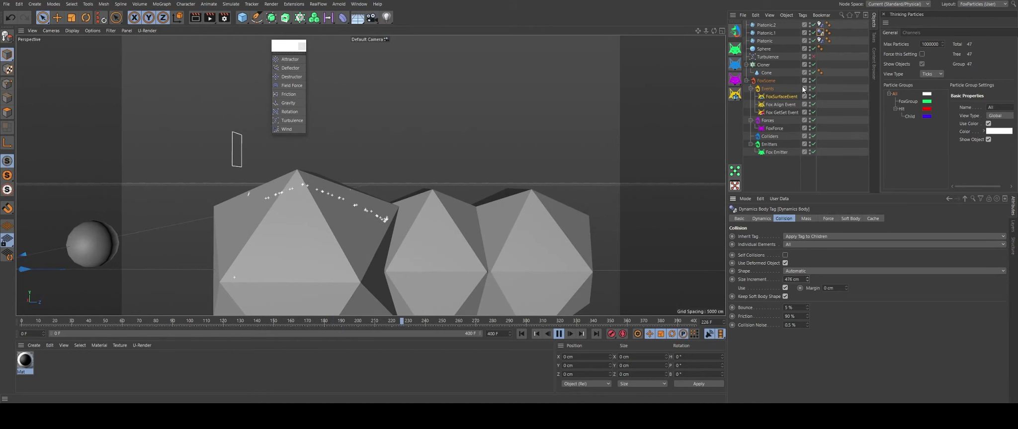
pyautogui.moveTo(807, 279)
pyautogui.mouseDown()
pyautogui.moveTo(782, 3)
pyautogui.moveTo(791, 276)
pyautogui.mouseUp()
pyautogui.click(845, 288)
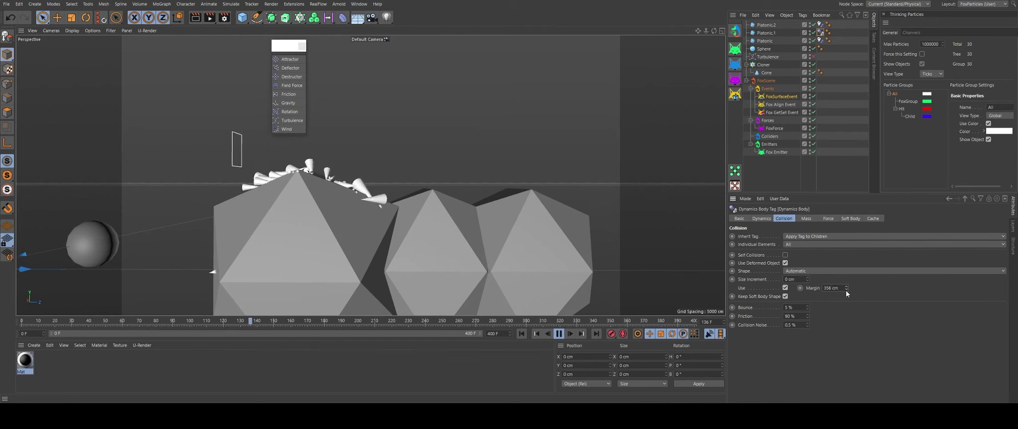
# Undo the margin changes and convert Platonic.1 into an editable polygon object
pyautogui.press('Return')
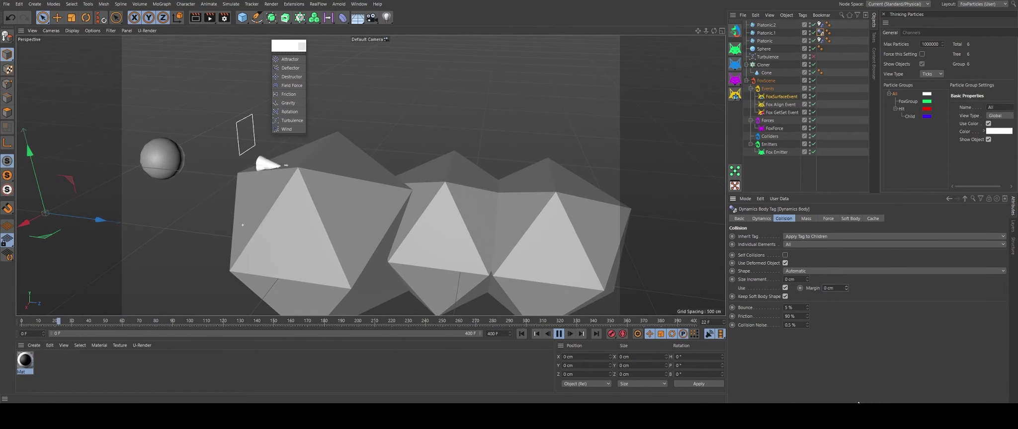
pyautogui.hotkey('ctrl', 'z')
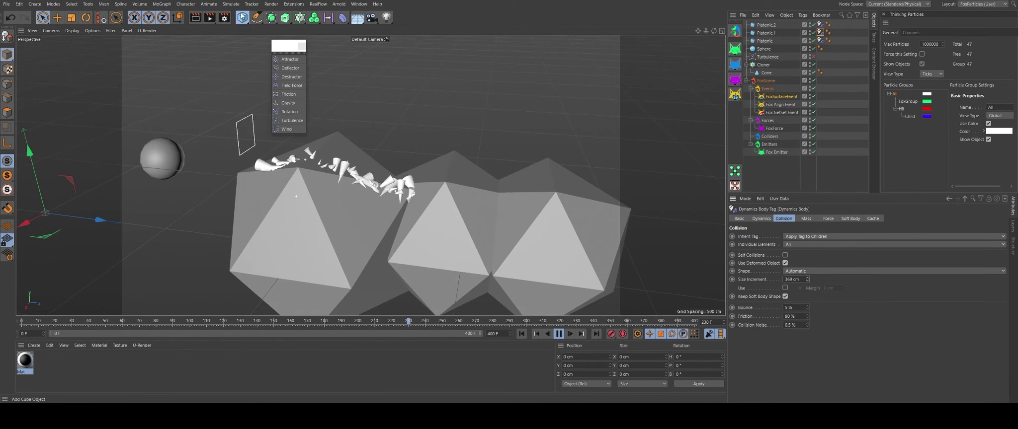
pyautogui.moveTo(242, 17); pyautogui.dragTo(340, 36)
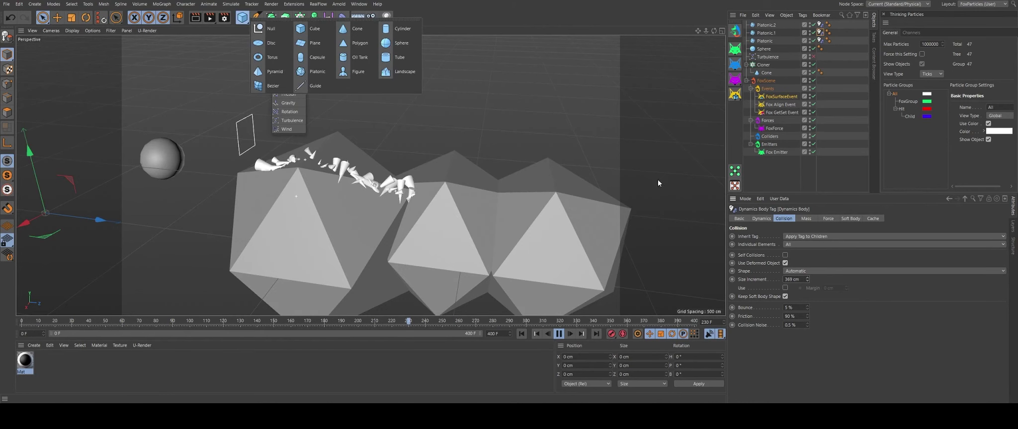
pyautogui.click(770, 25)
pyautogui.click(775, 33)
pyautogui.press('c')
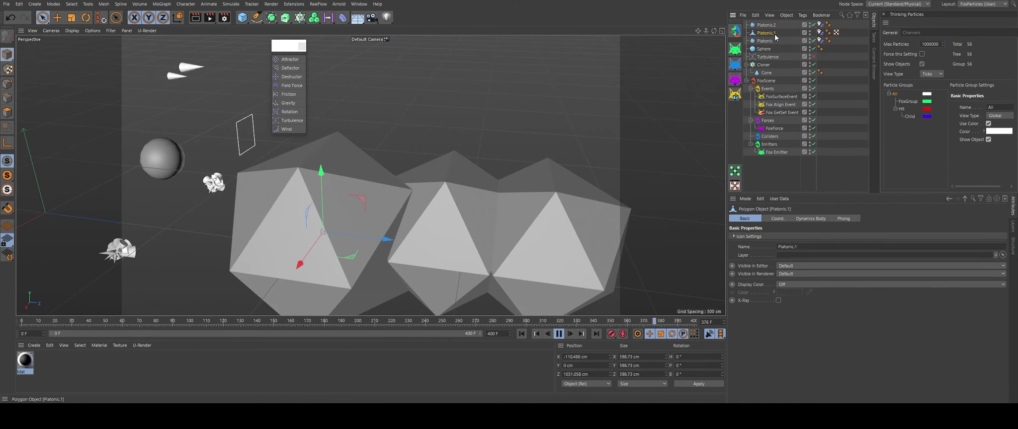
# Lower Platonic.1's collision Size Increment to 65 cm
pyautogui.click(820, 33)
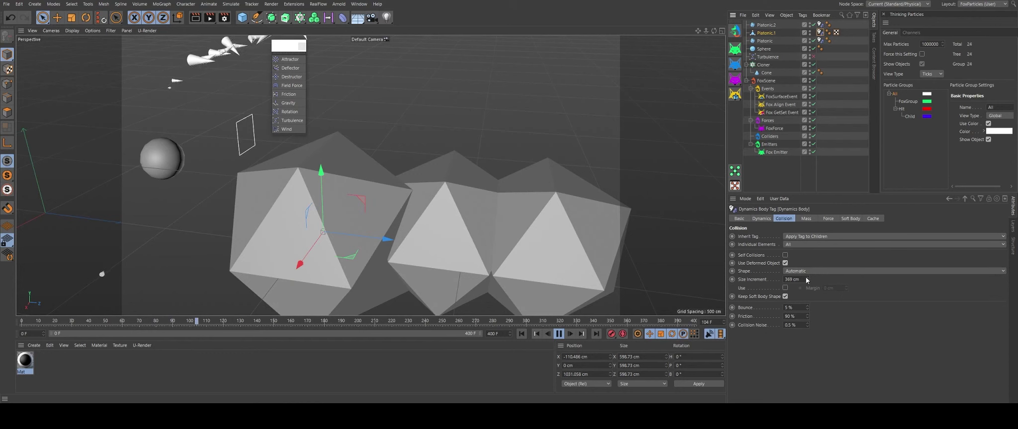
pyautogui.moveTo(807, 279); pyautogui.dragTo(810, 332)
pyautogui.moveTo(819, 383); pyautogui.dragTo(820, 398)
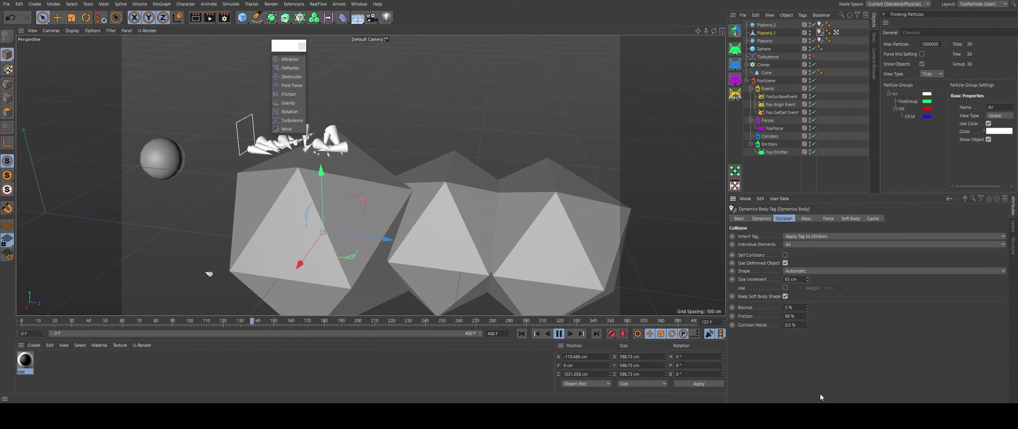
pyautogui.keyDown('alt'); pyautogui.moveTo(287, 206); pyautogui.dragTo(292, 176); pyautogui.keyUp('alt')
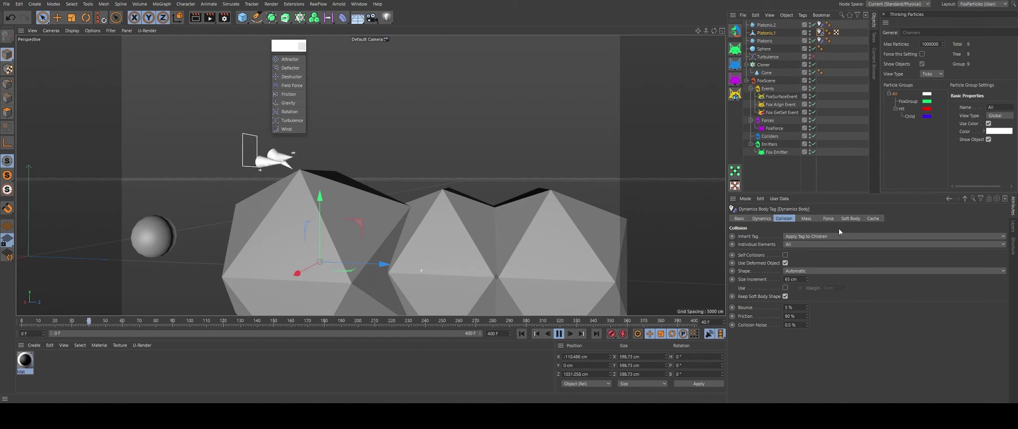
# Delete Platonic, Platonic.1, Platonic.2 and Sphere, then stop playback and rewind to frame 0
pyautogui.moveTo(782, 23); pyautogui.dragTo(747, 50)
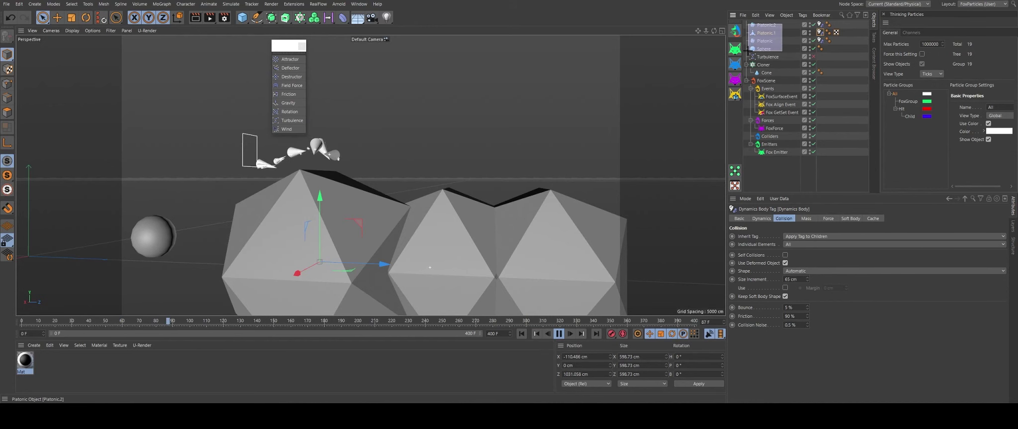
pyautogui.press('Delete')
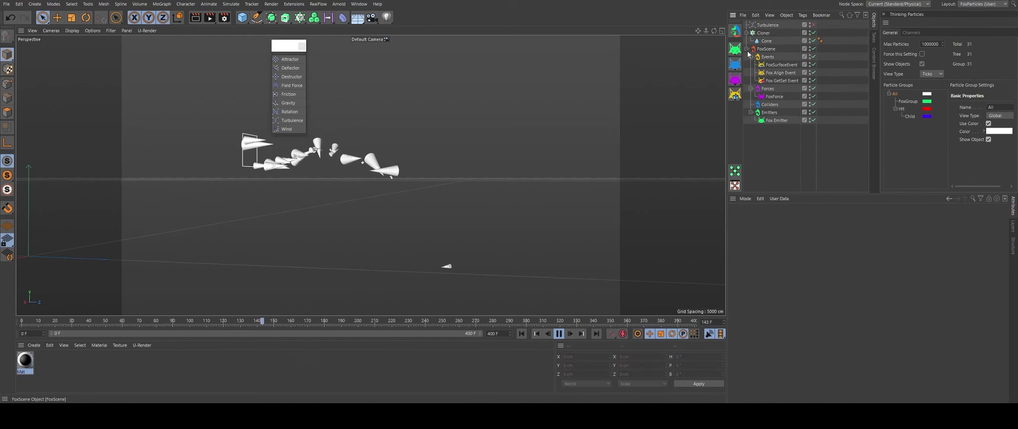
pyautogui.click(558, 333)
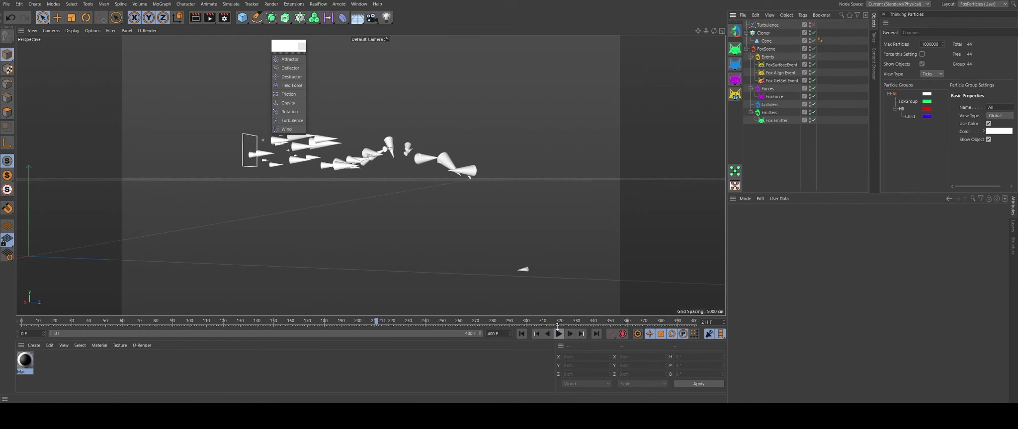
pyautogui.click(521, 333)
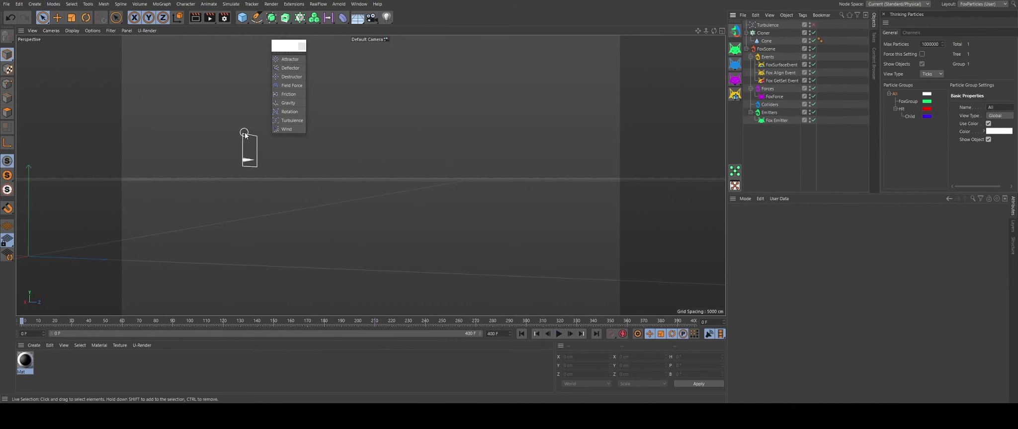
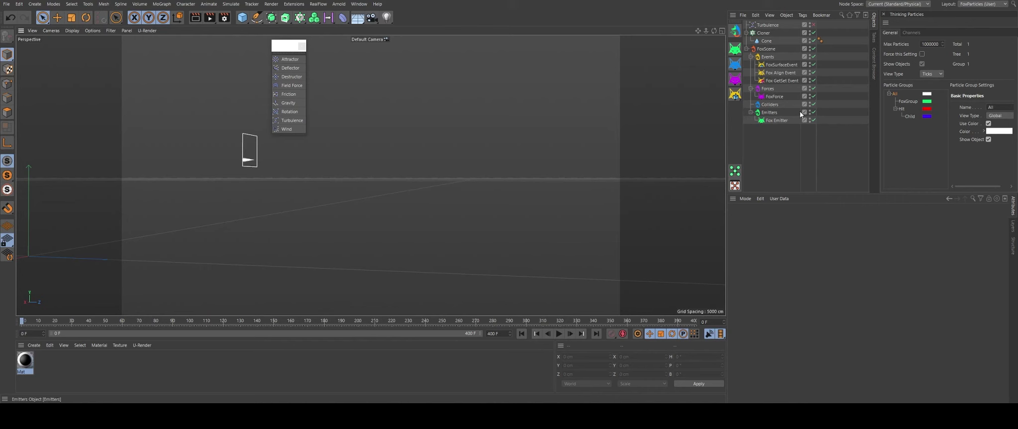
# Add a Fox Curl Force to the particles and play the simulation
pyautogui.click(735, 79)
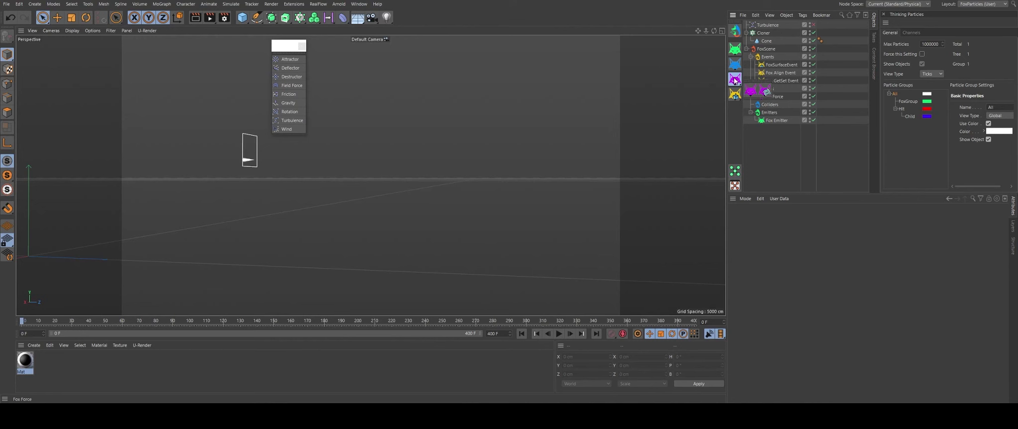
pyautogui.click(766, 91)
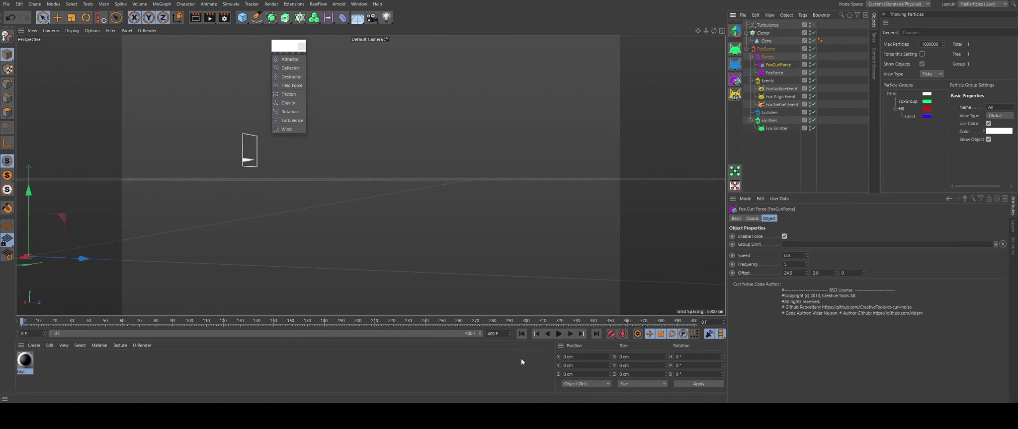
pyautogui.click(558, 334)
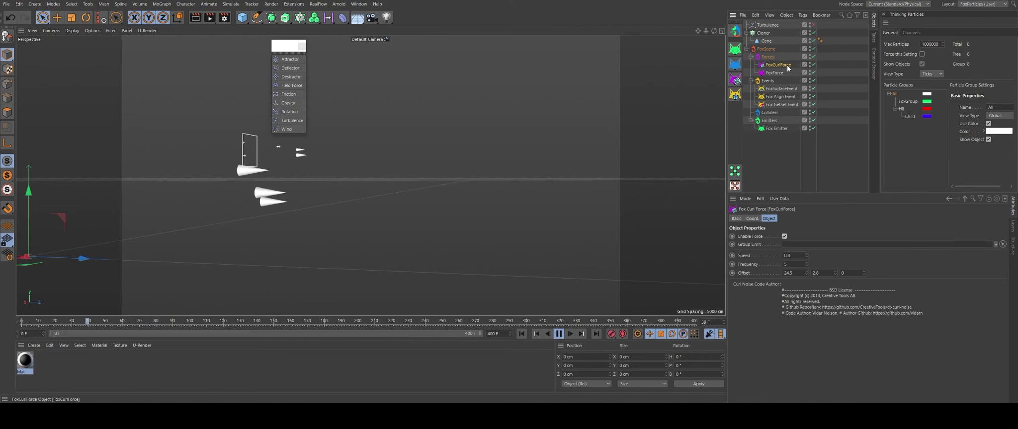
# Set the Fox Align Event's Align Type to Tangential
pyautogui.click(783, 96)
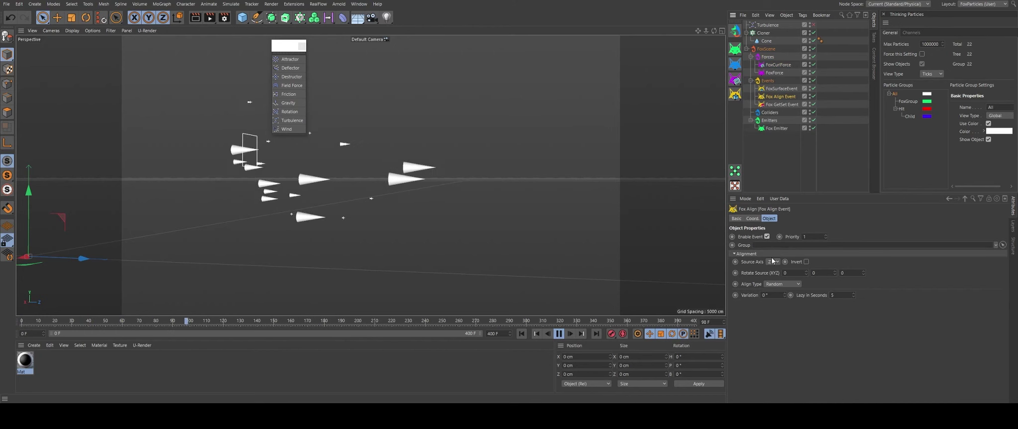
pyautogui.click(787, 283)
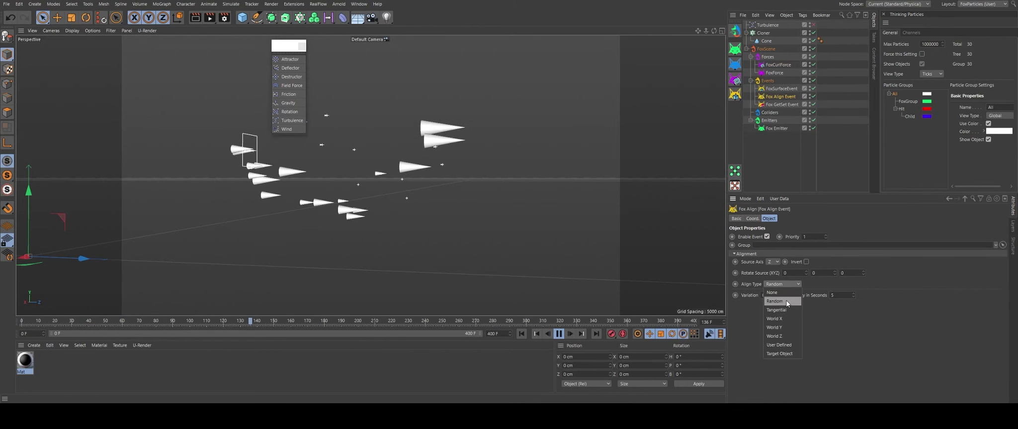
pyautogui.click(786, 309)
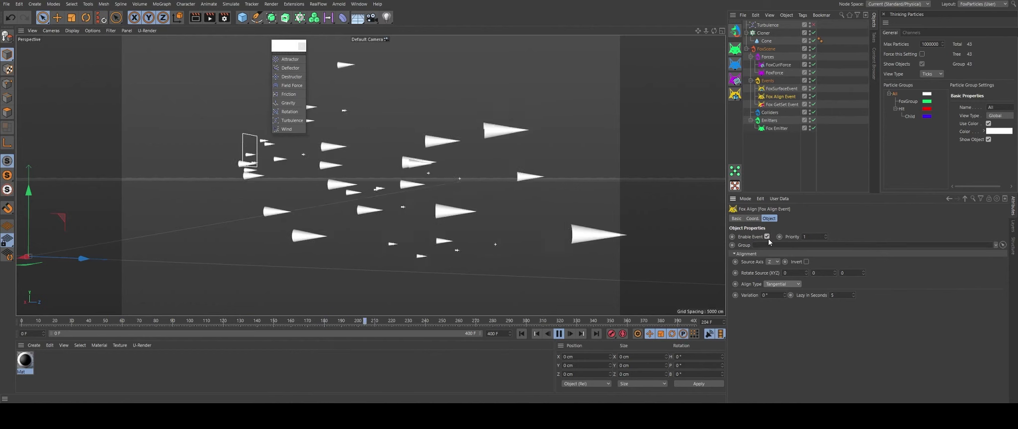
# Review the Fox Force and curl force settings, then select the event objects
pyautogui.click(774, 72)
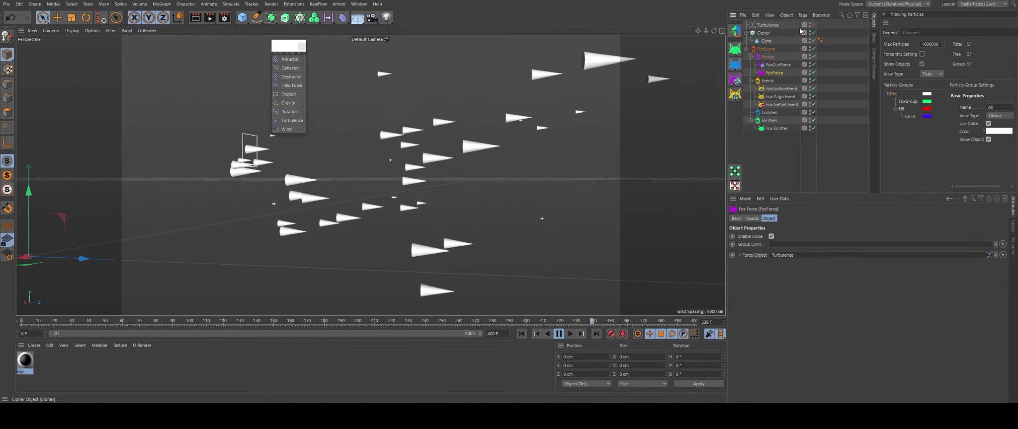
pyautogui.click(778, 65)
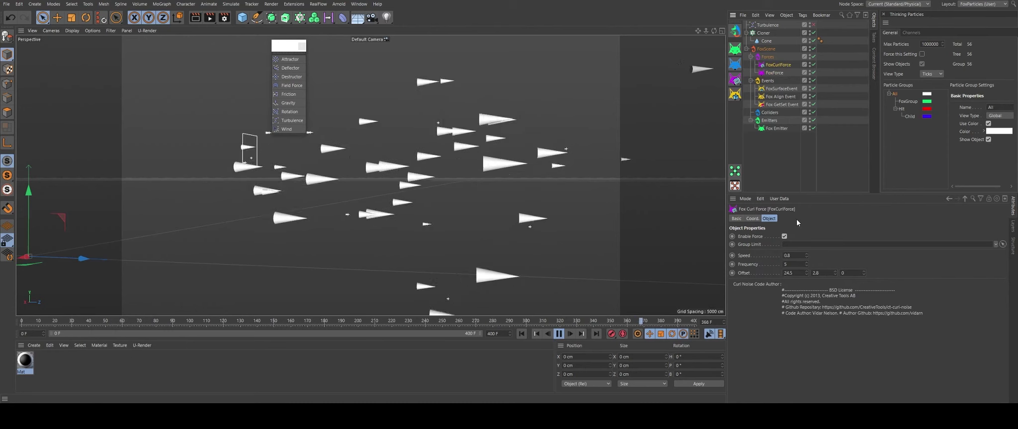
pyautogui.click(789, 89)
# Delete the three event objects and add one Fox Align Event under Events
pyautogui.keyDown('shift'); pyautogui.click(781, 105); pyautogui.keyUp('shift')
pyautogui.press('Delete')
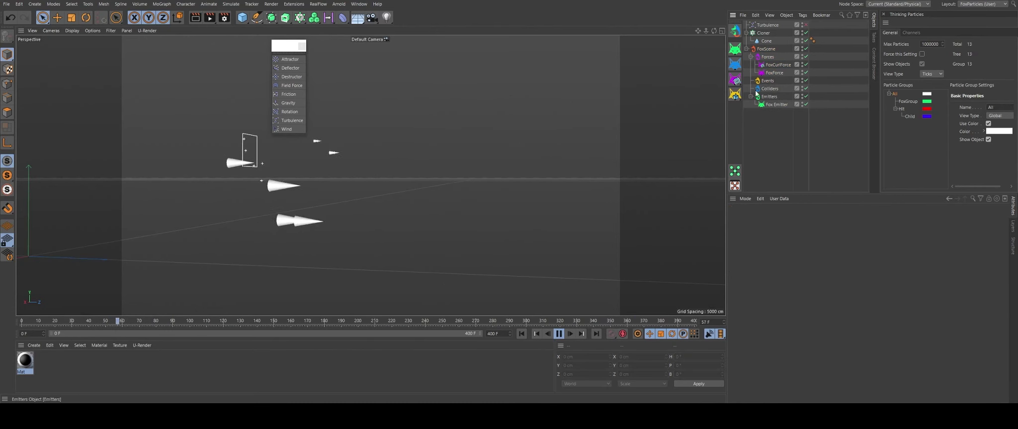
pyautogui.moveTo(735, 93); pyautogui.dragTo(778, 107)
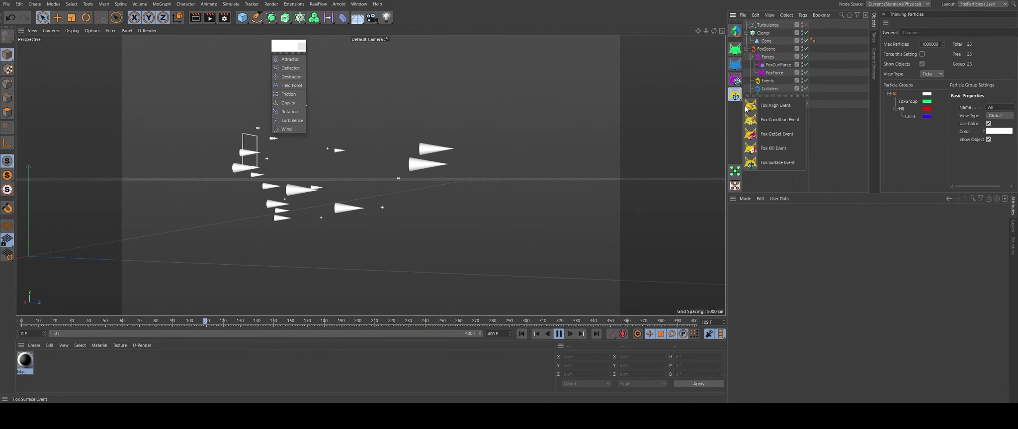
pyautogui.click(778, 106)
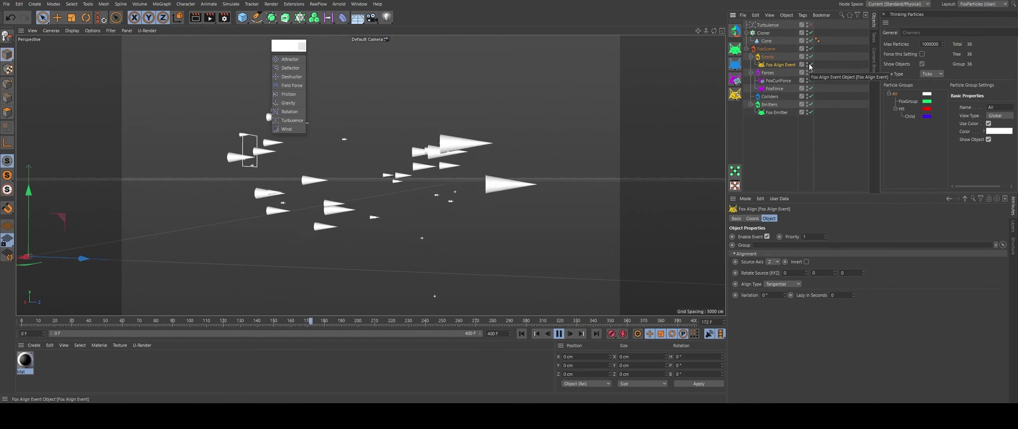
# Disable the Turbulence object, leaving the Fox Curl Force enabled
pyautogui.click(776, 81)
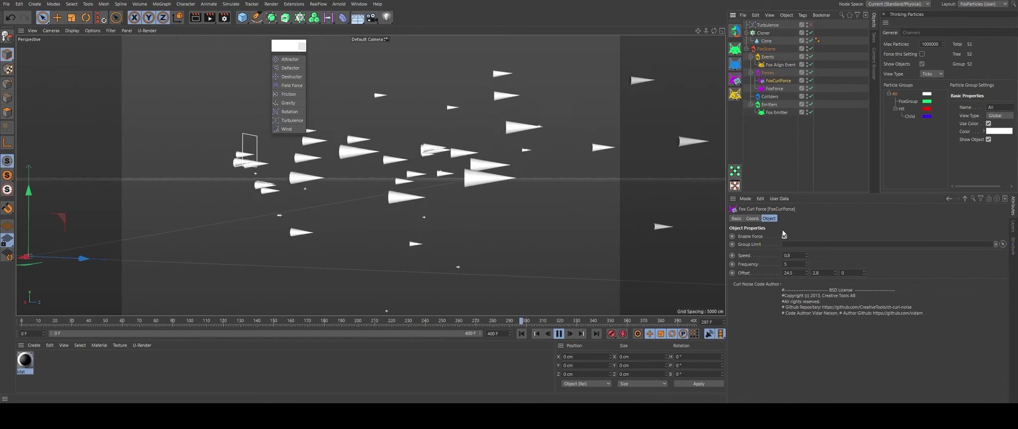
pyautogui.click(784, 236)
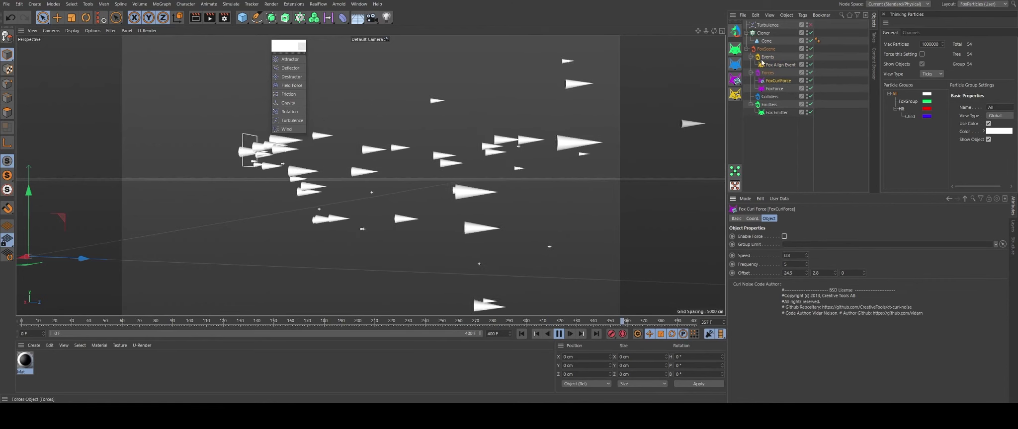
pyautogui.click(764, 26)
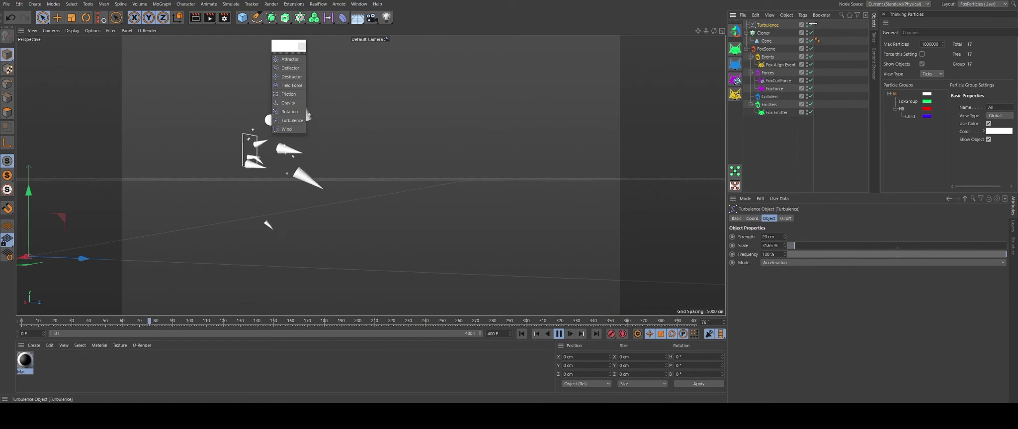
pyautogui.click(811, 24)
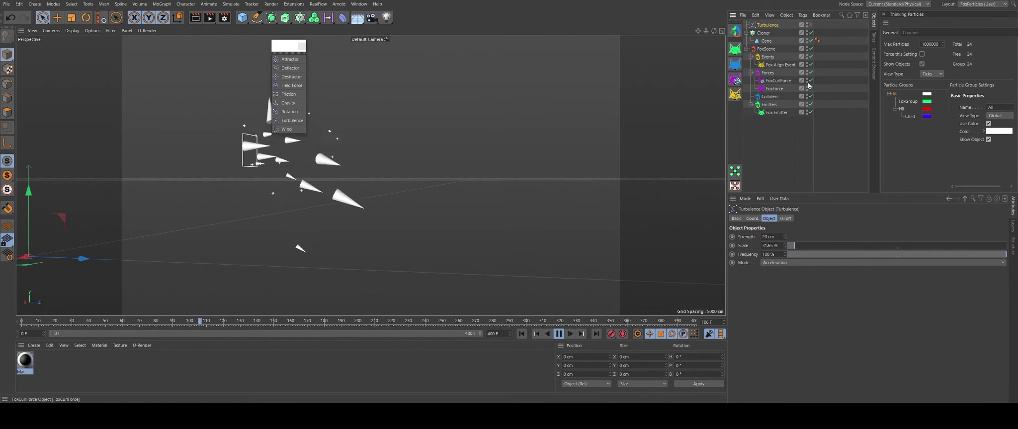
pyautogui.click(777, 80)
pyautogui.click(784, 237)
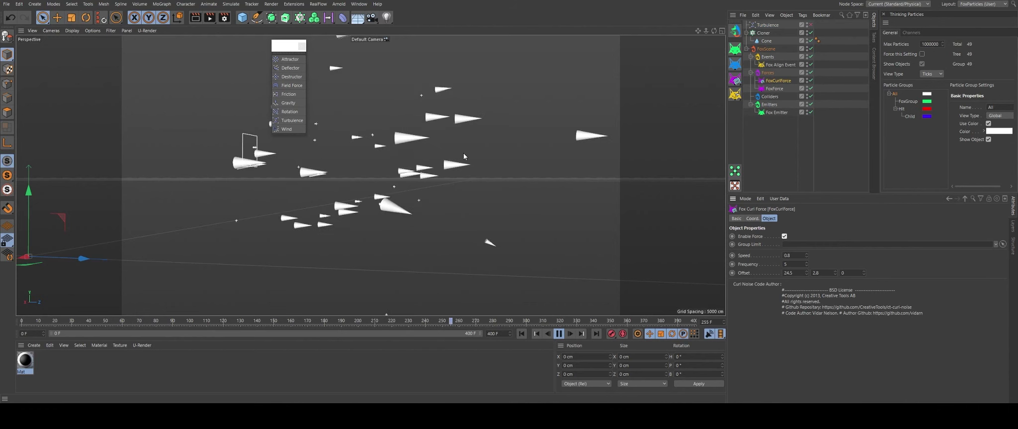
# Tilt the view down over the particle crowd, then open File > Recent Files
pyautogui.keyDown('alt'); pyautogui.moveTo(296, 181); pyautogui.dragTo(314, 249, button='middle'); pyautogui.keyUp('alt')
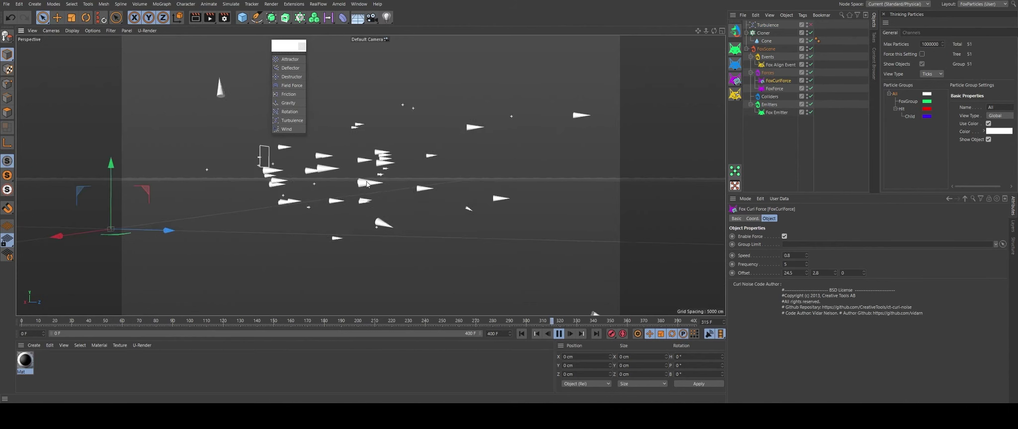
pyautogui.scroll(5, 332, 269)
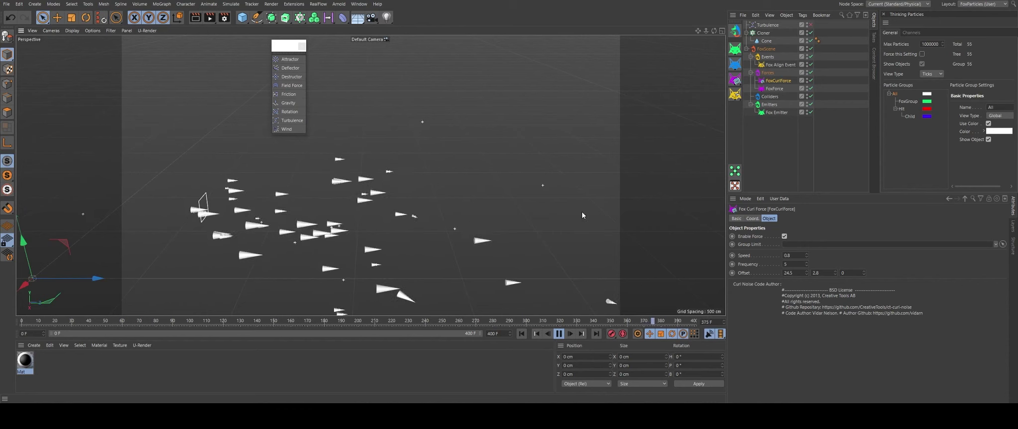
pyautogui.keyDown('alt'); pyautogui.moveTo(433, 244); pyautogui.dragTo(288, 235); pyautogui.keyUp('alt')
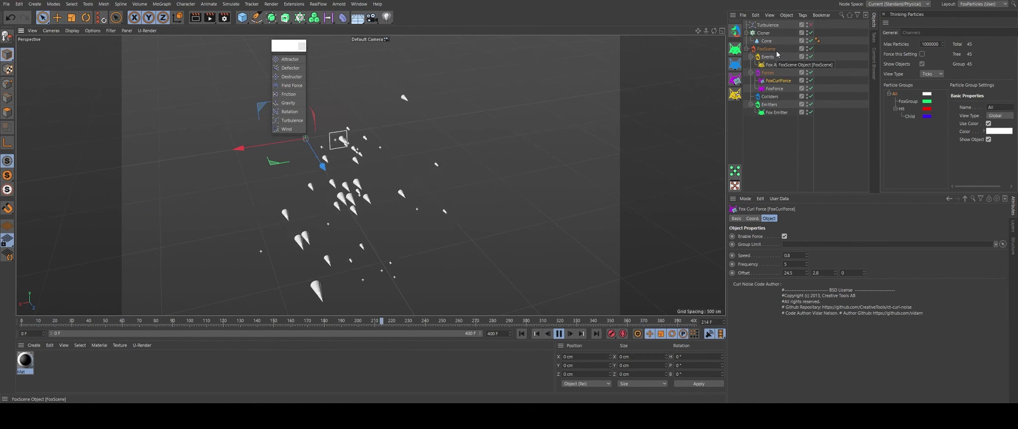
pyautogui.click(7, 4)
pyautogui.moveTo(32, 170)
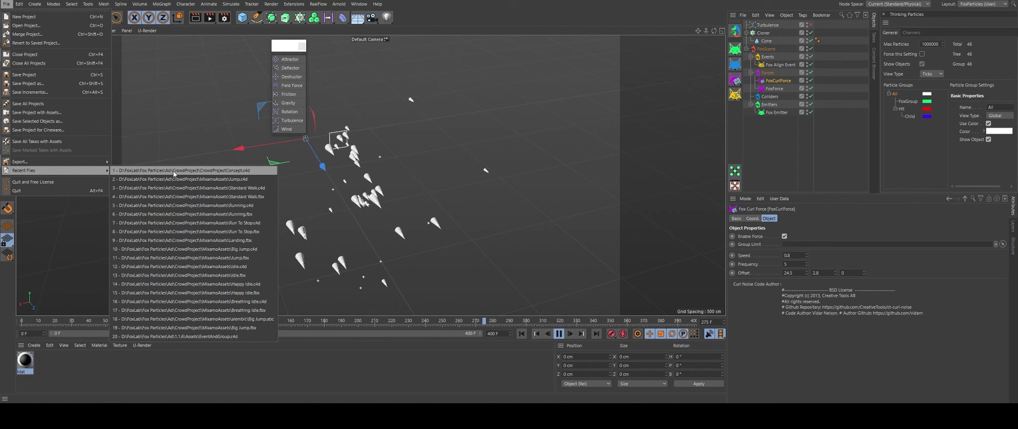
# Open CrowdProjectConcept.c4d from the Recent Files list
pyautogui.click(173, 171)
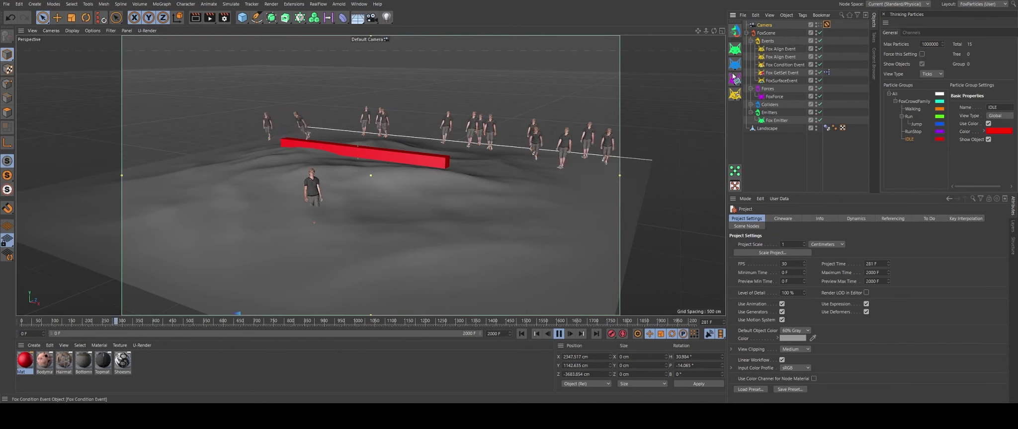
# Uncheck Enable Event on the first Fox Align Event
pyautogui.scroll(3, 554, 153)
pyautogui.scroll(3, 571, 94)
pyautogui.keyDown('alt'); pyautogui.moveTo(571, 94); pyautogui.dragTo(502, 111); pyautogui.keyUp('alt')
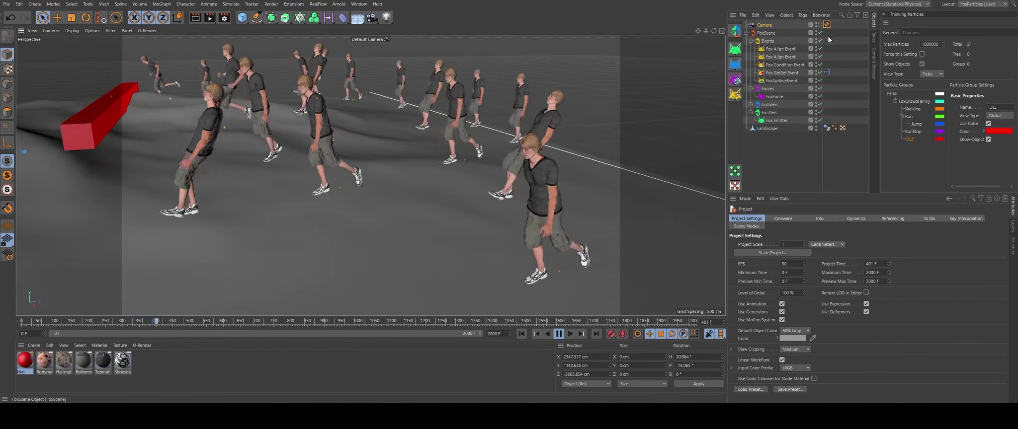
pyautogui.click(780, 48)
pyautogui.click(767, 236)
pyautogui.click(521, 334)
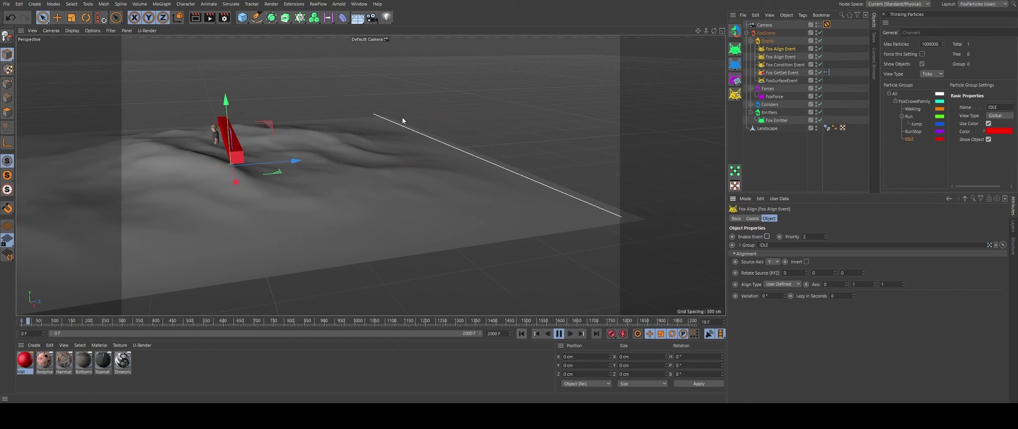
# Orbit around the red wall to inspect the characters tipping backward
pyautogui.keyDown('alt'); pyautogui.moveTo(403, 118); pyautogui.dragTo(365, 136); pyautogui.keyUp('alt')
pyautogui.scroll(3, 364, 136)
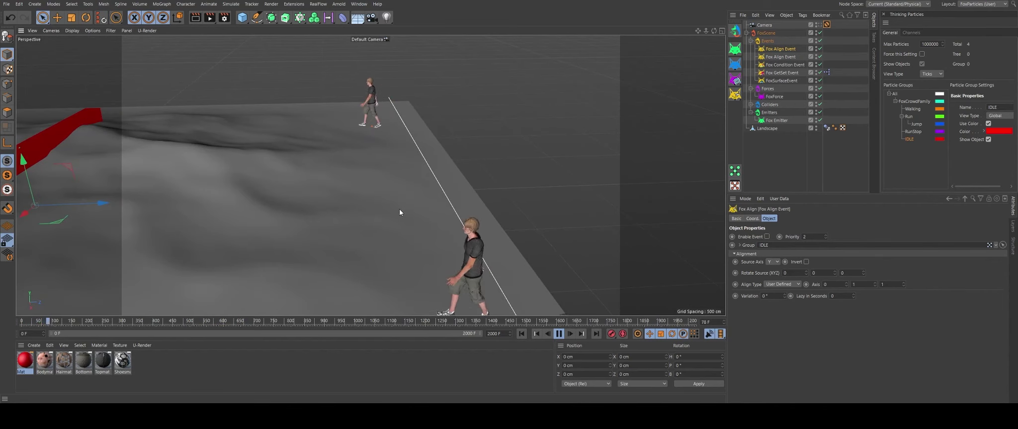
pyautogui.moveTo(399, 208)
pyautogui.keyDown('alt'); pyautogui.mouseDown()
pyautogui.moveTo(468, 167)
pyautogui.moveTo(454, 136)
pyautogui.mouseUp(); pyautogui.keyUp('alt')
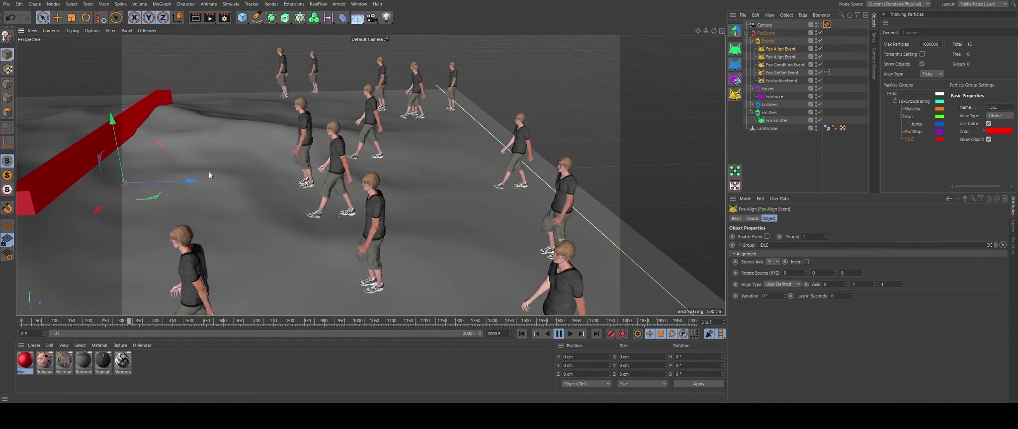
pyautogui.moveTo(237, 220)
pyautogui.keyDown('alt'); pyautogui.mouseDown()
pyautogui.moveTo(329, 230)
pyautogui.moveTo(309, 235)
pyautogui.moveTo(203, 192)
pyautogui.moveTo(172, 140)
pyautogui.moveTo(345, 149)
pyautogui.moveTo(298, 152)
pyautogui.moveTo(307, 142)
pyautogui.mouseUp(); pyautogui.keyUp('alt')
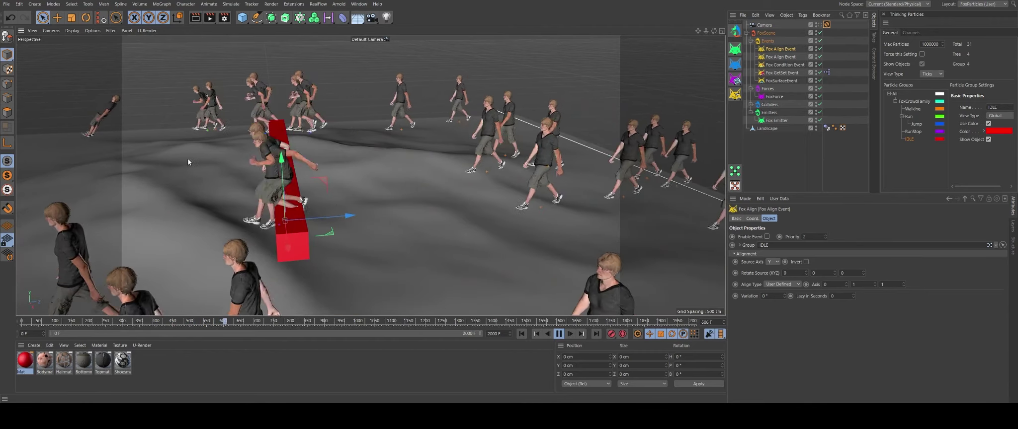
pyautogui.keyDown('alt'); pyautogui.moveTo(187, 158); pyautogui.dragTo(571, 136); pyautogui.keyUp('alt')
pyautogui.keyDown('alt'); pyautogui.moveTo(528, 157); pyautogui.dragTo(617, 170); pyautogui.keyUp('alt')
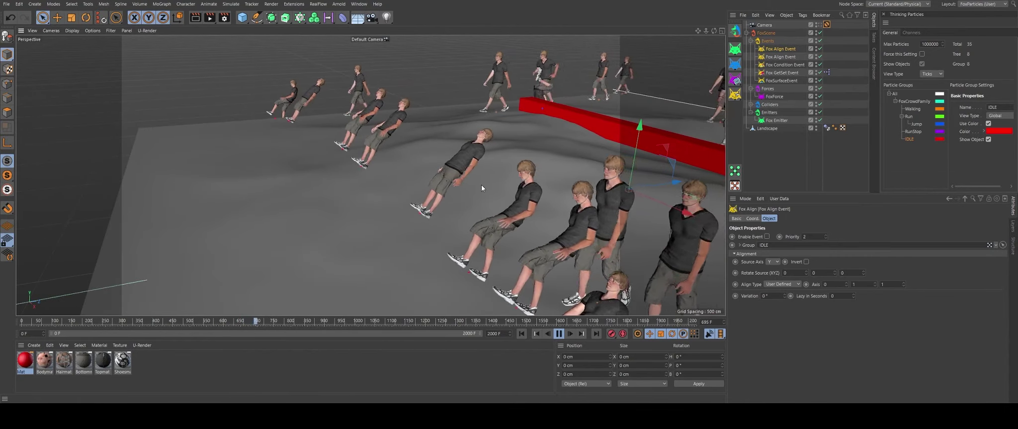
pyautogui.keyDown('alt'); pyautogui.moveTo(481, 185); pyautogui.dragTo(359, 136); pyautogui.keyUp('alt')
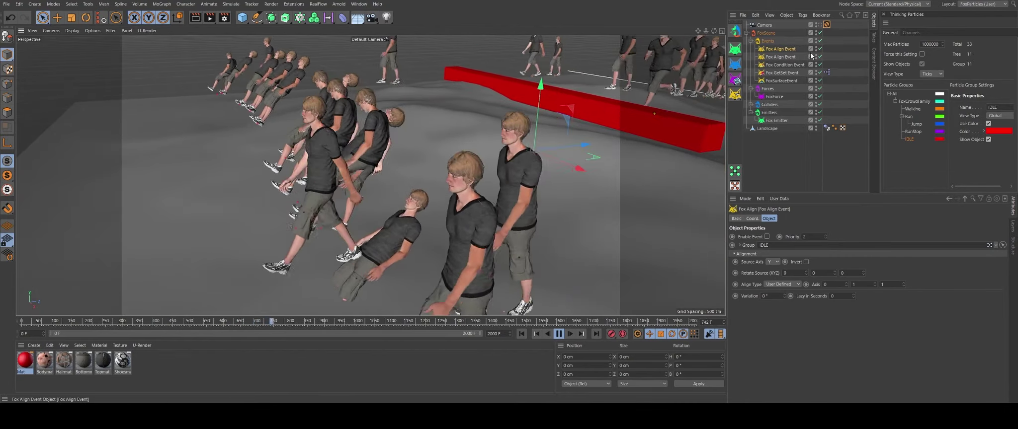
# Re-enable Enable Event on both Fox Align Events
pyautogui.click(767, 237)
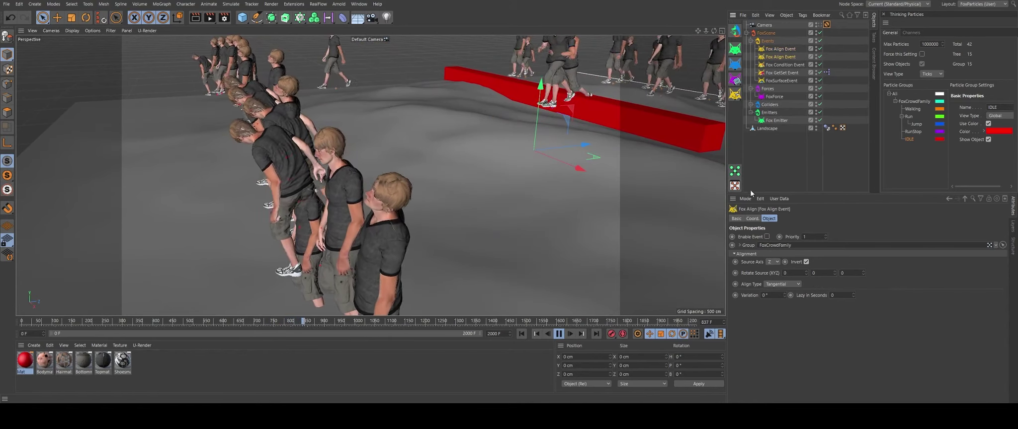
pyautogui.moveTo(571, 209)
pyautogui.keyDown('alt'); pyautogui.mouseDown()
pyautogui.moveTo(458, 217)
pyautogui.moveTo(273, 261)
pyautogui.mouseUp(); pyautogui.keyUp('alt')
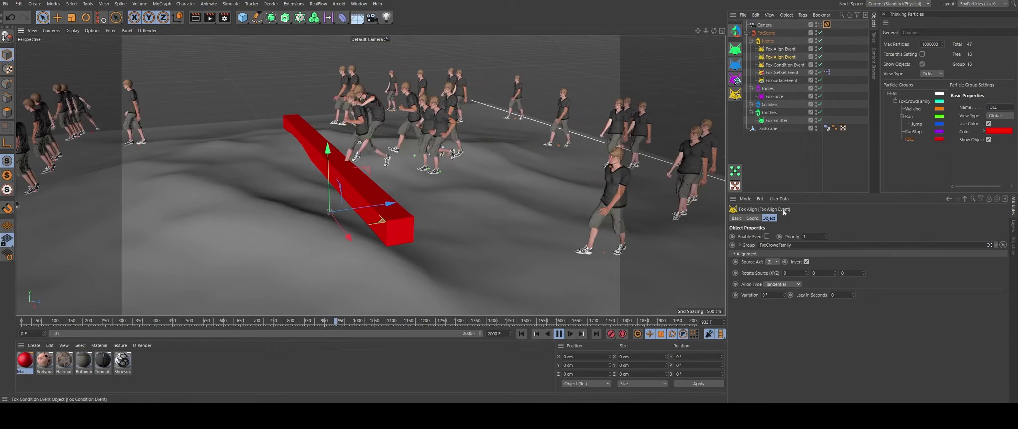
pyautogui.click(766, 237)
pyautogui.moveTo(517, 223)
pyautogui.keyDown('alt'); pyautogui.mouseDown()
pyautogui.moveTo(299, 215)
pyautogui.moveTo(248, 180)
pyautogui.moveTo(341, 189)
pyautogui.moveTo(323, 230)
pyautogui.moveTo(294, 230)
pyautogui.mouseUp(); pyautogui.keyUp('alt')
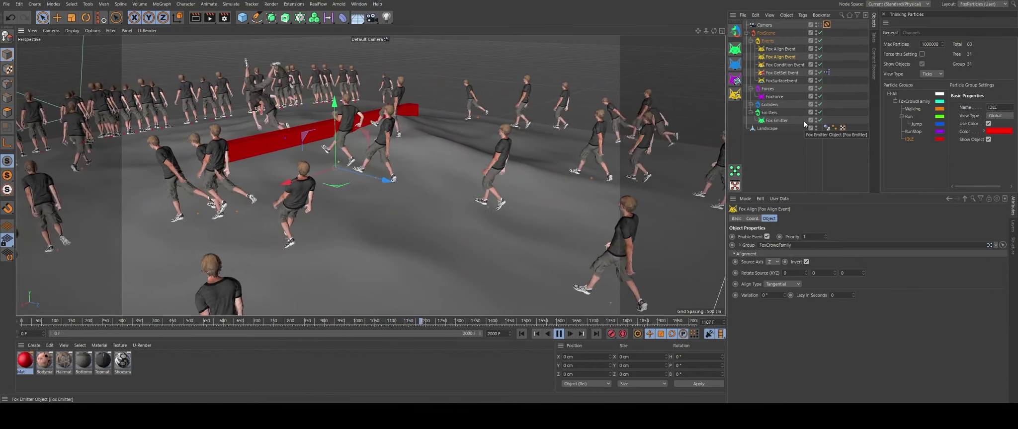
# Review FoxForce's Turbulence settings, then view the crowd through the scene Camera
pyautogui.click(774, 96)
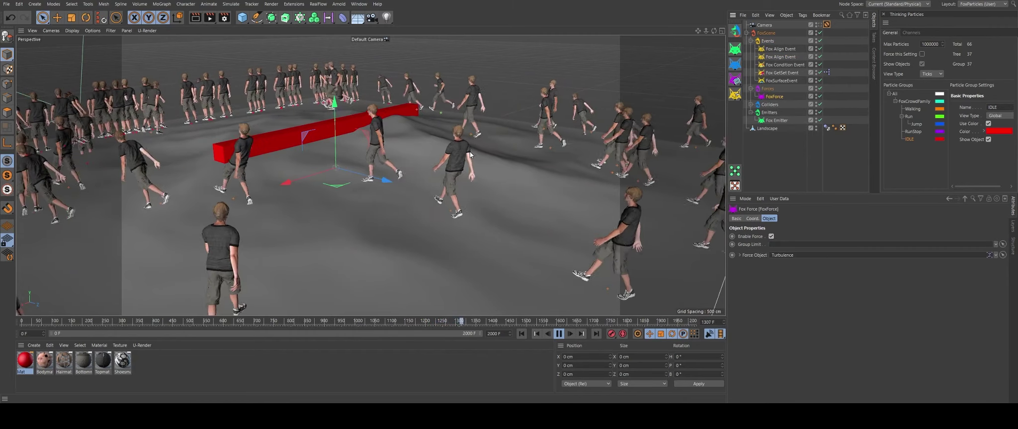
pyautogui.keyDown('alt'); pyautogui.moveTo(481, 138); pyautogui.dragTo(349, 187); pyautogui.keyUp('alt')
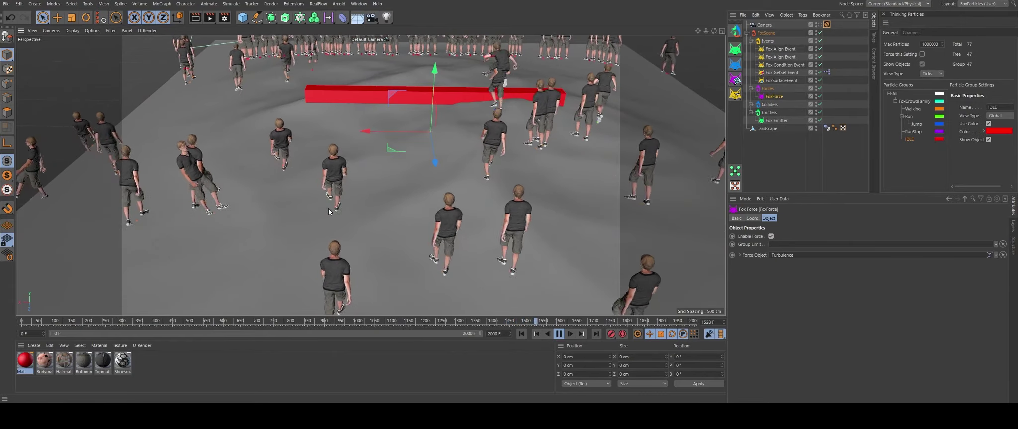
pyautogui.moveTo(470, 121)
pyautogui.keyDown('alt'); pyautogui.mouseDown()
pyautogui.moveTo(565, 91)
pyautogui.moveTo(584, 101)
pyautogui.moveTo(613, 93)
pyautogui.mouseUp(); pyautogui.keyUp('alt')
pyautogui.keyDown('alt'); pyautogui.moveTo(326, 166); pyautogui.dragTo(325, 209); pyautogui.keyUp('alt')
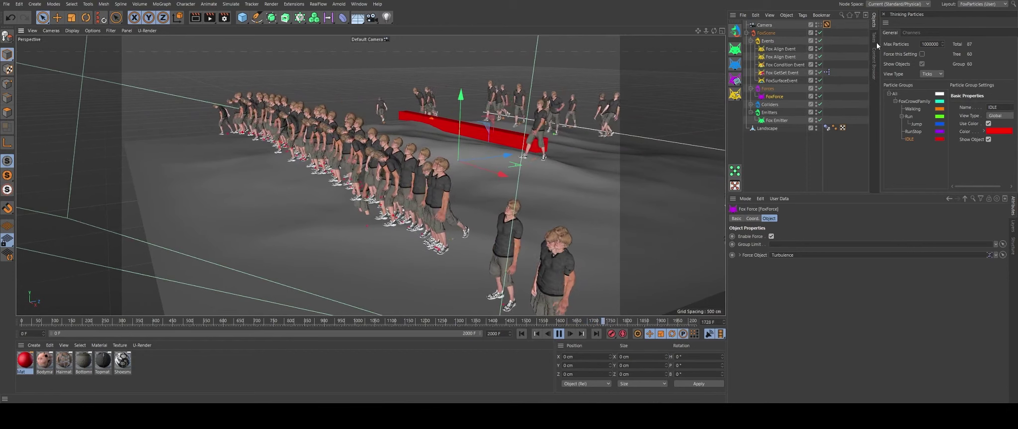
pyautogui.click(820, 26)
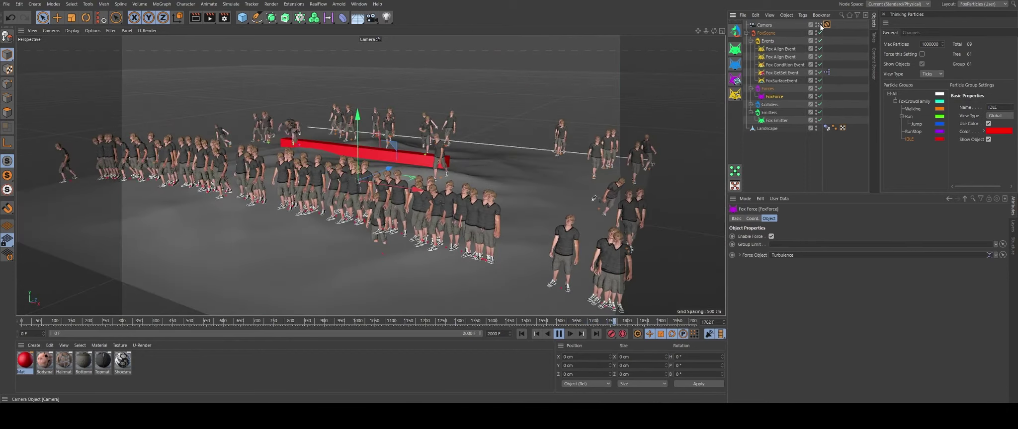